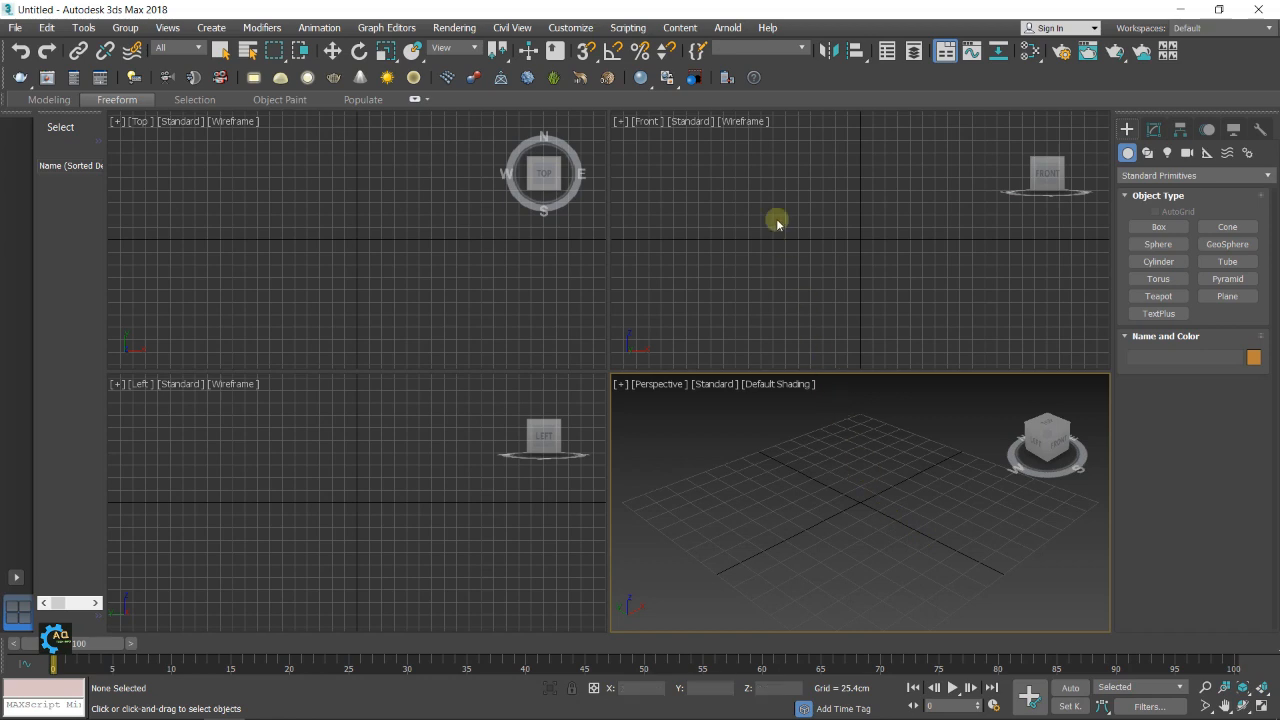
Set the scene's display unit scale to metric centimeters
click(588, 28)
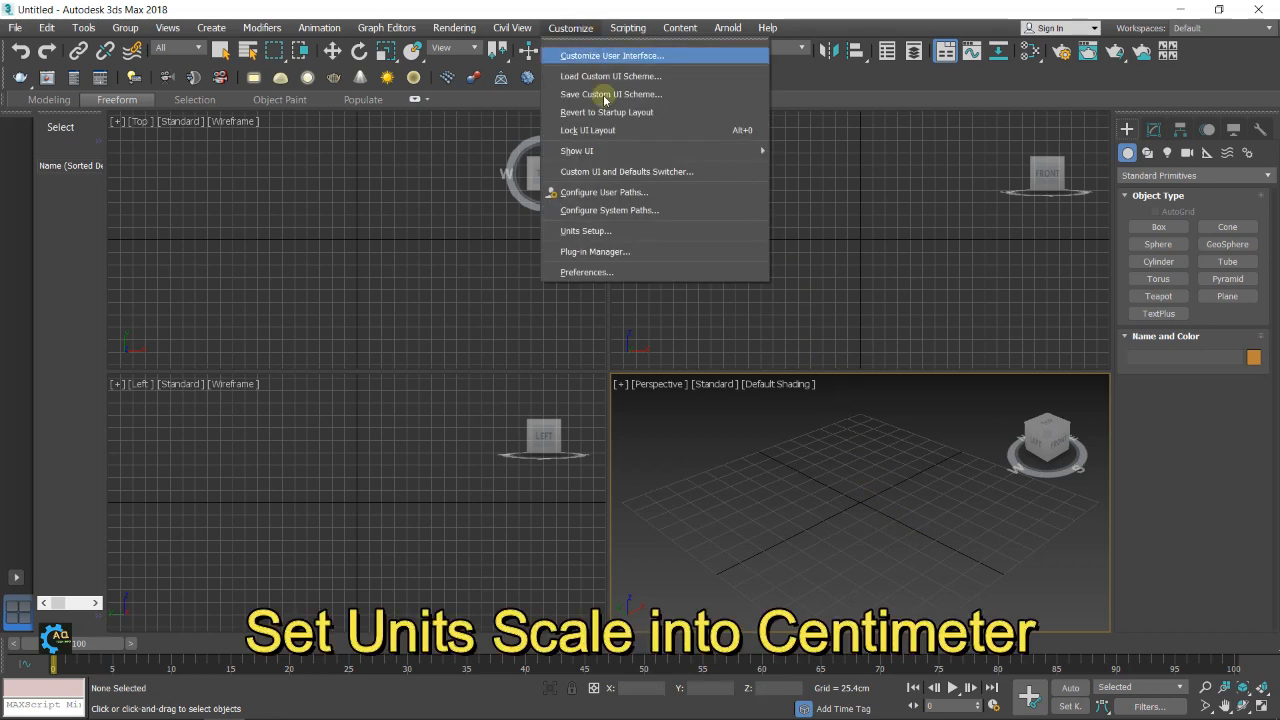
click(603, 237)
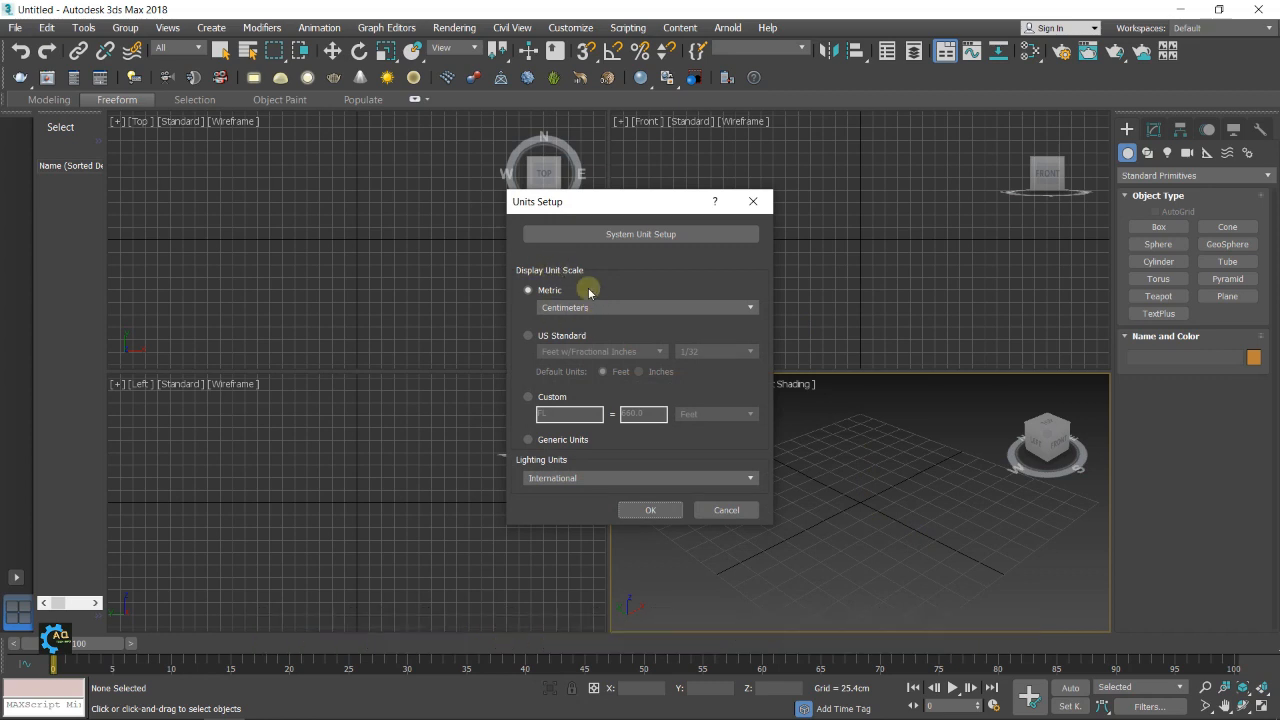
click(650, 509)
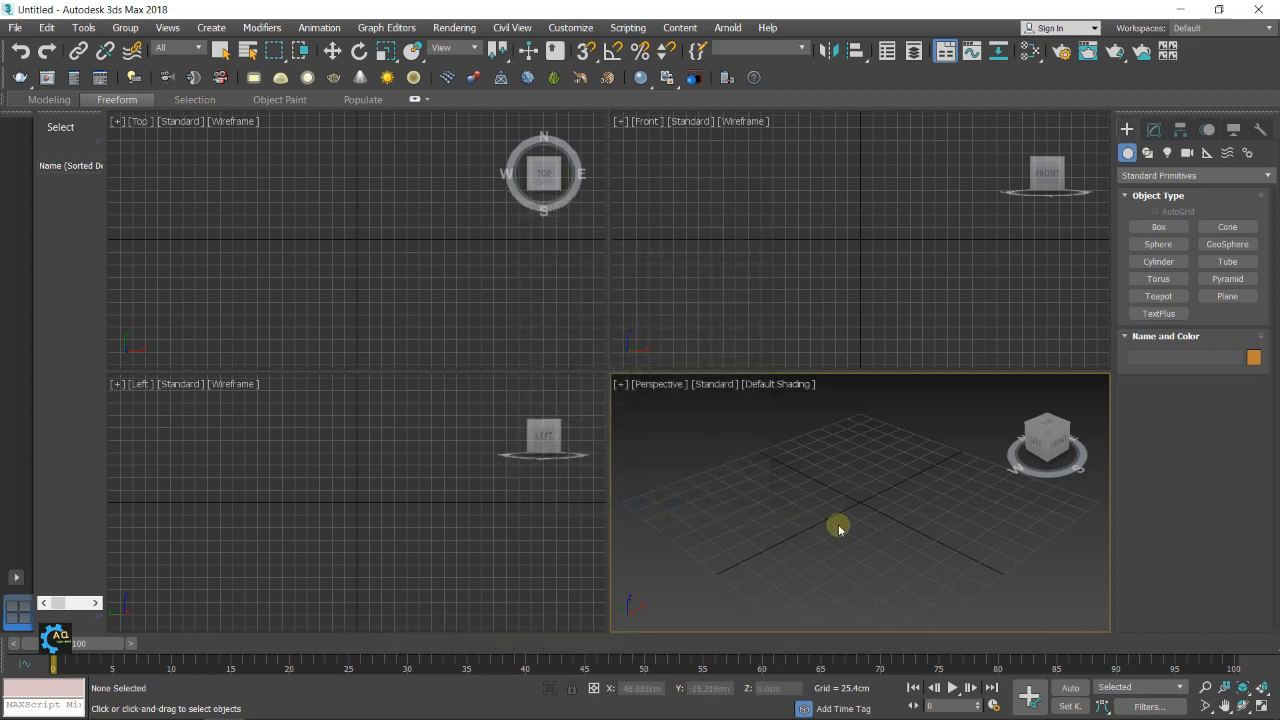
Maximize the Perspective viewport and create a box about 49 cm long, 51 cm wide and 43 cm high around the grid's centre
key(alt+w)
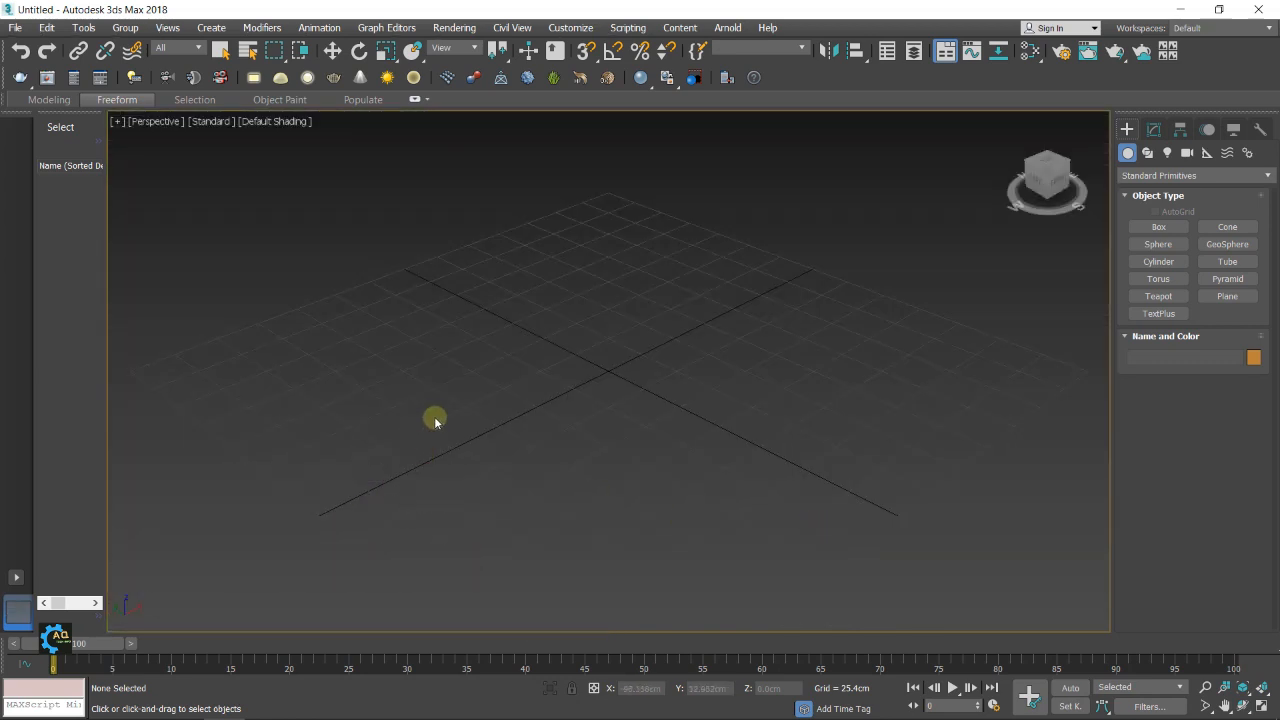
middle_drag(541, 427, 598, 439)
scroll(637, 408, up, 3)
scroll(639, 405, up, 2)
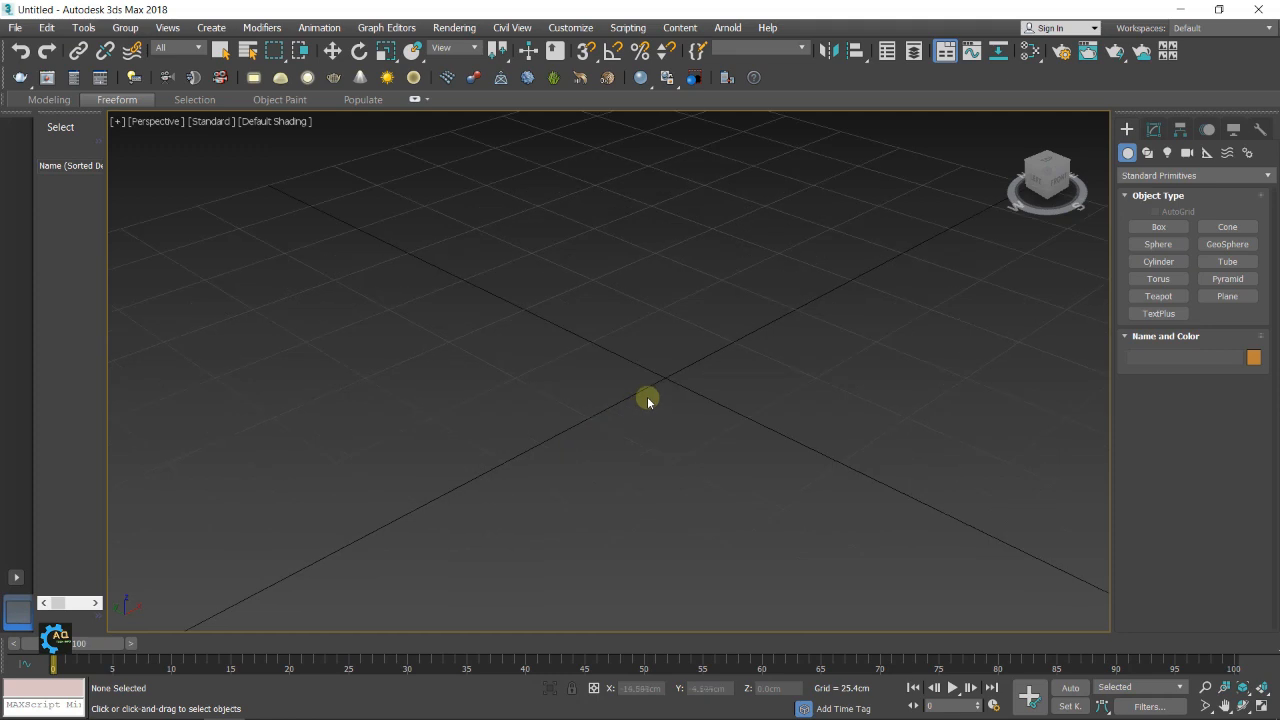
click(1174, 229)
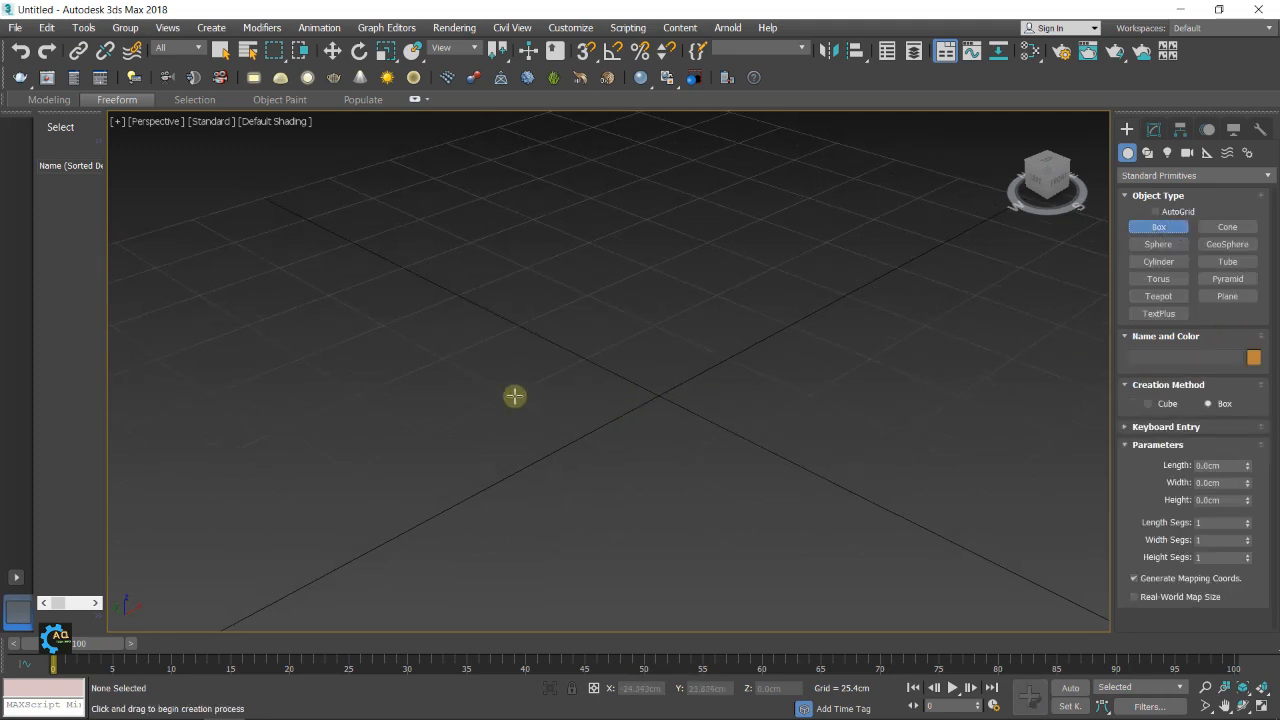
drag(544, 427, 808, 391)
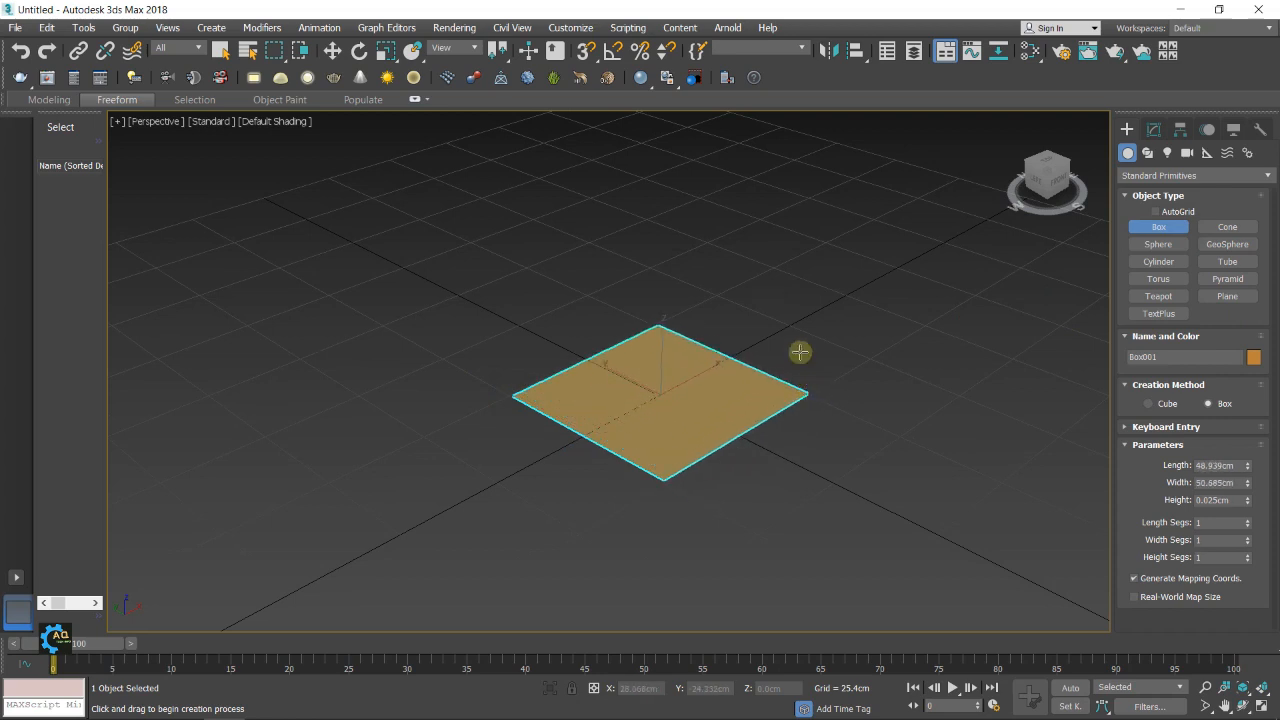
click(776, 214)
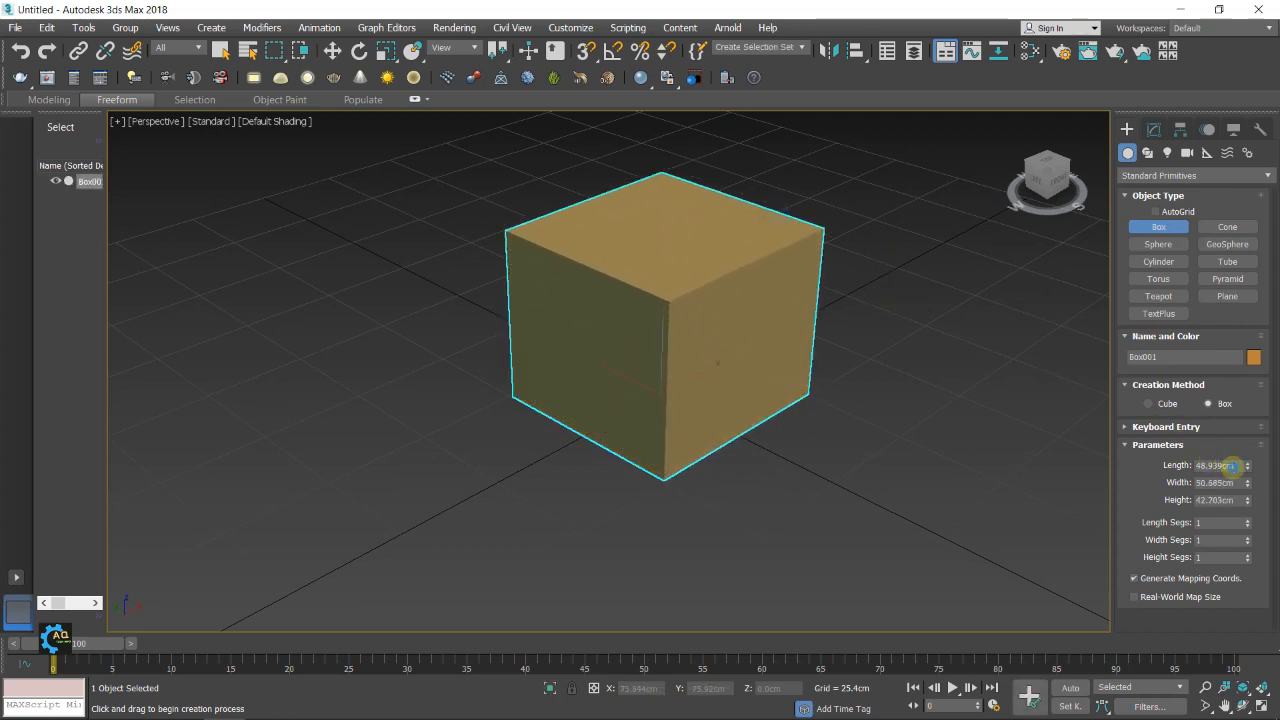
Set the box's length, width and height to 40 cm each
drag(1232, 466, 1150, 472)
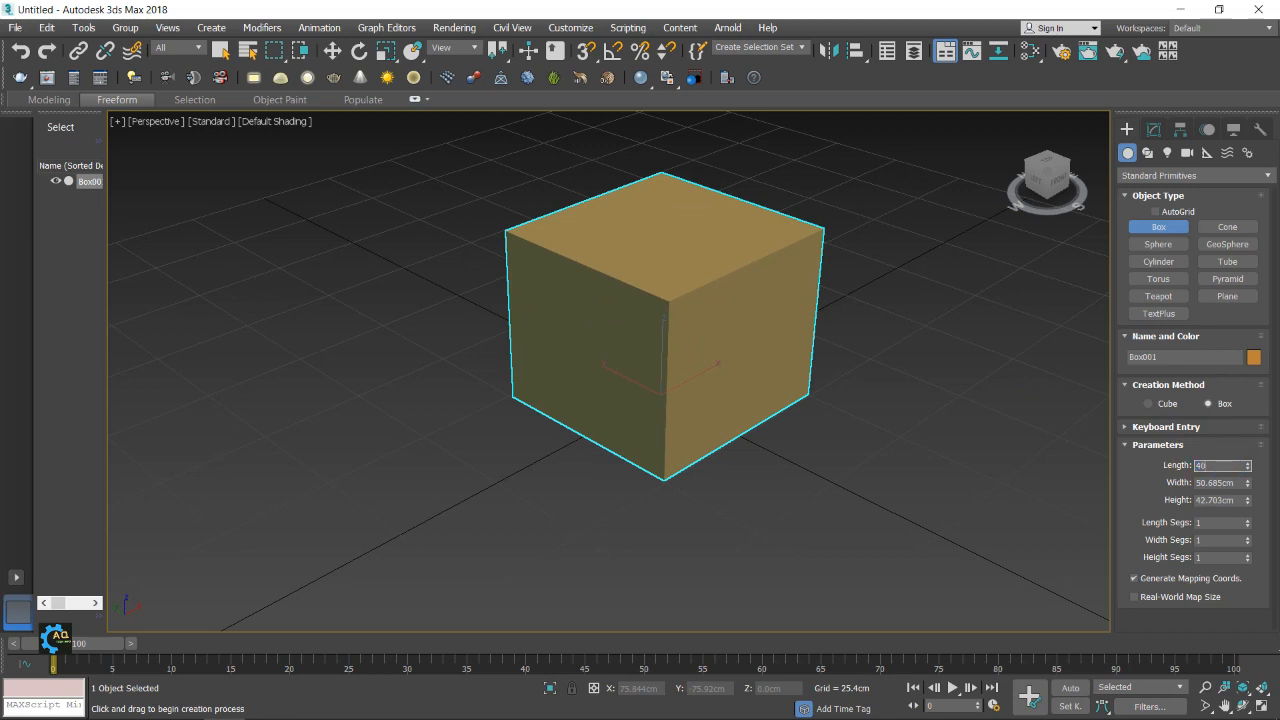
text(40)
key(Return)
drag(1240, 483, 1143, 483)
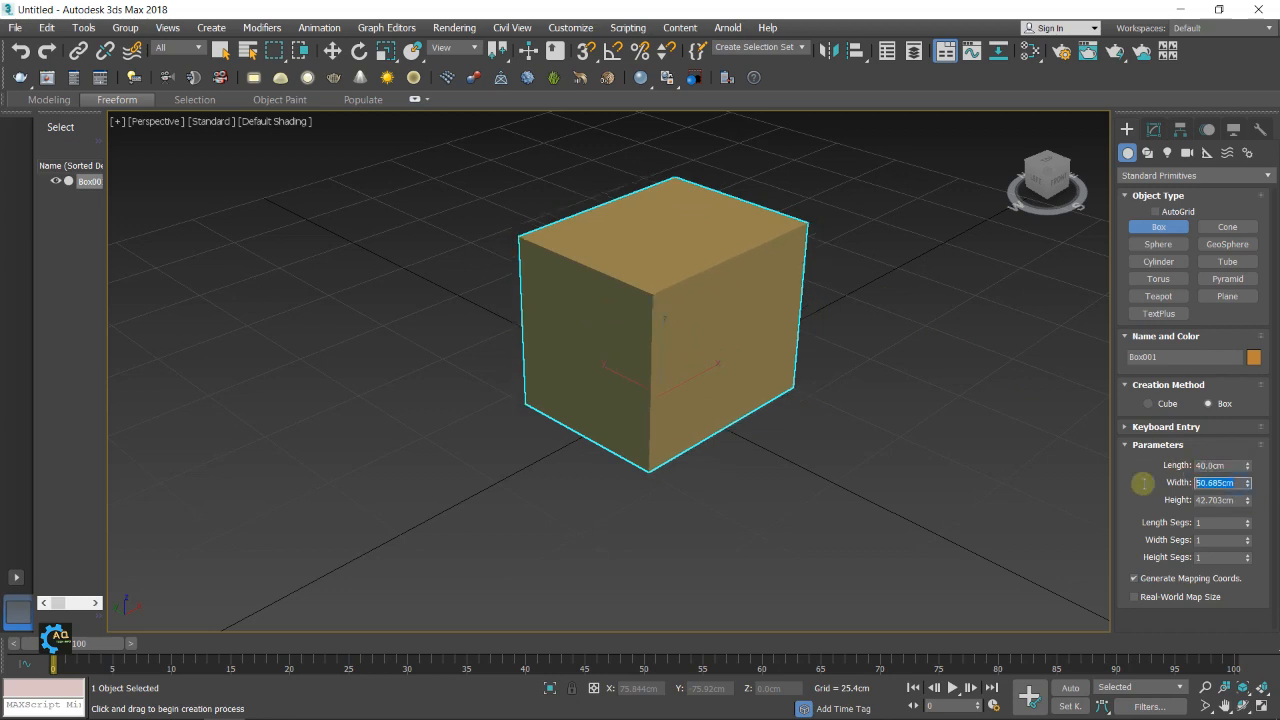
text(40)
key(Return)
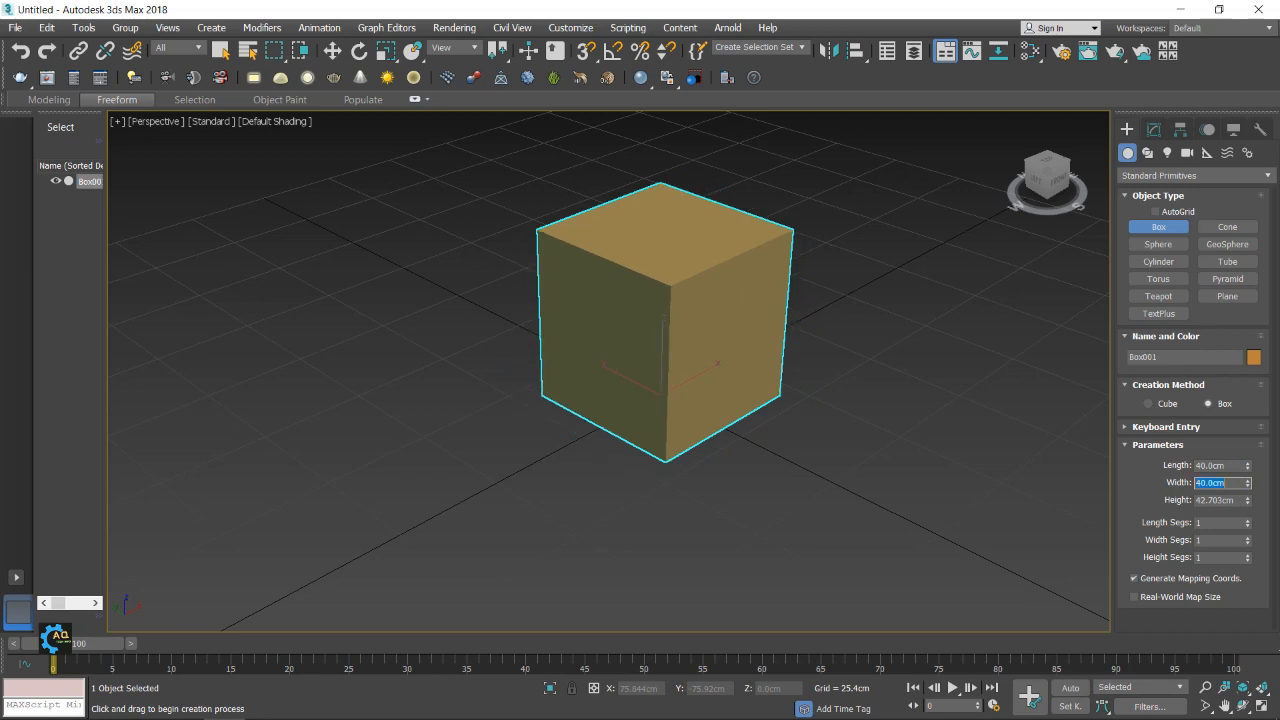
drag(1238, 499, 1163, 490)
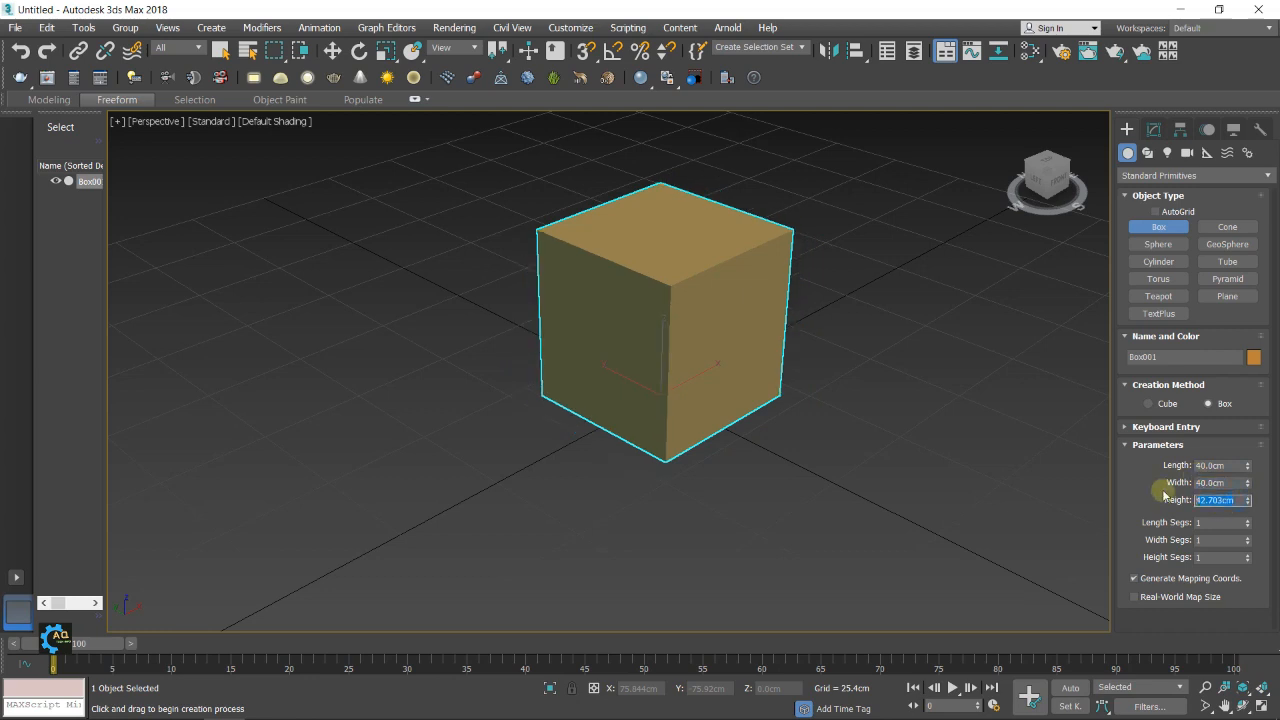
key(Return)
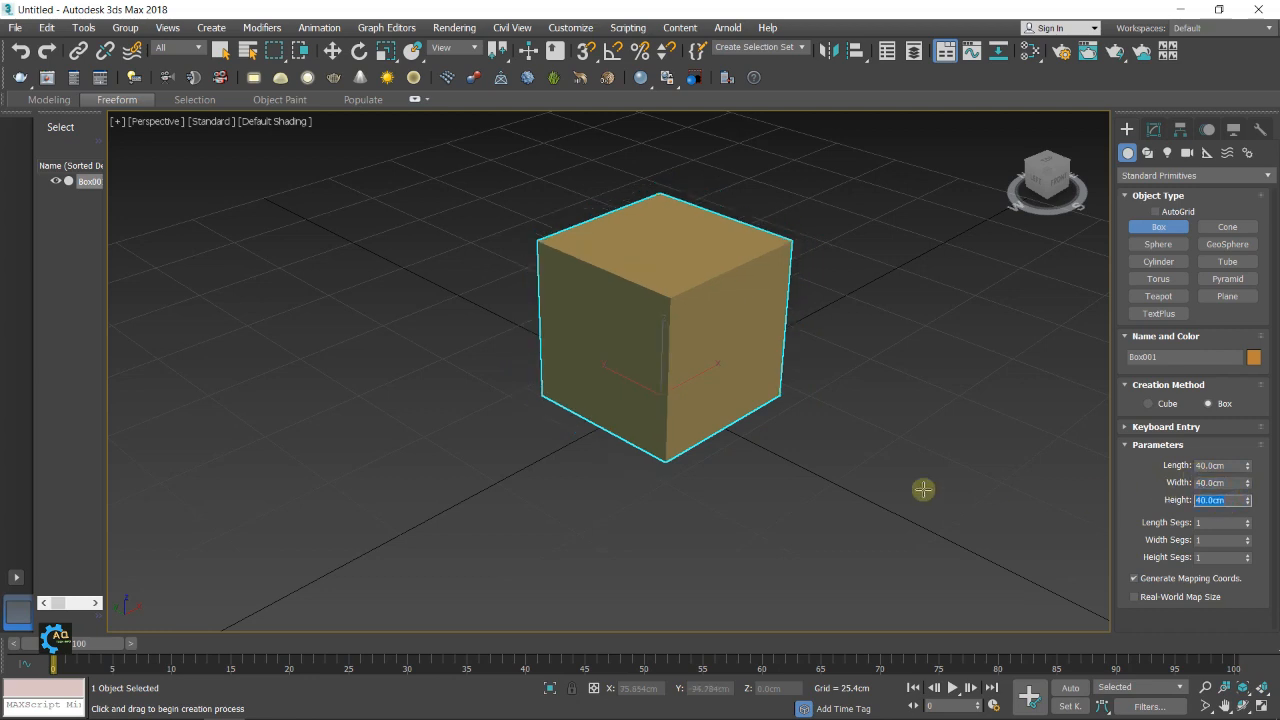
Convert the box to an Editable Poly and show its edged faces in the viewport
right_click(684, 330)
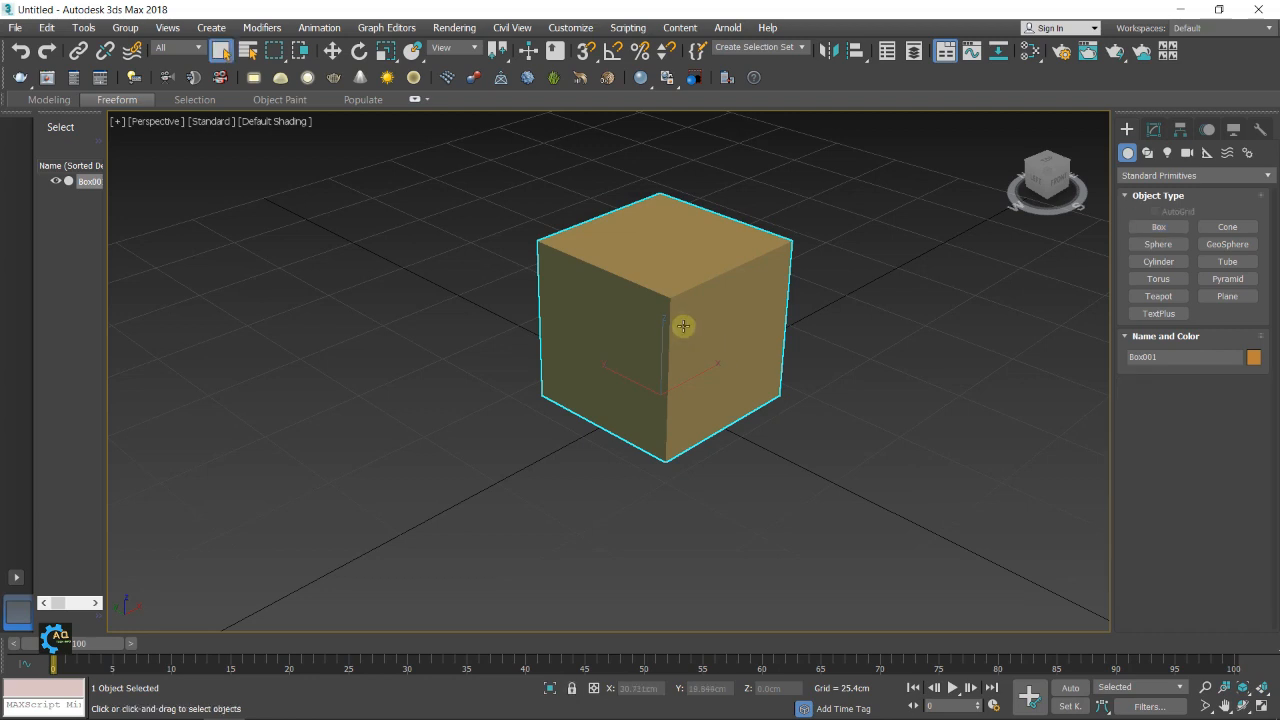
right_click(684, 330)
mouse_move(789, 503)
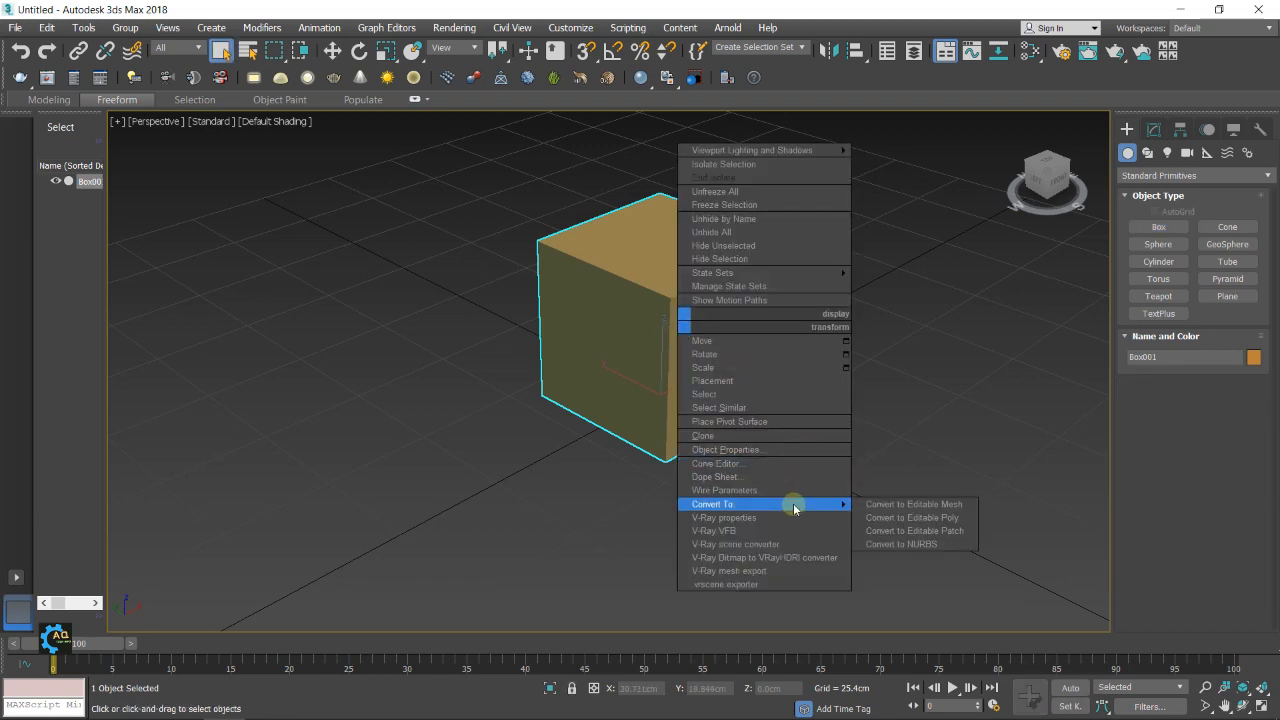
click(873, 517)
middle_drag(808, 414, 790, 447)
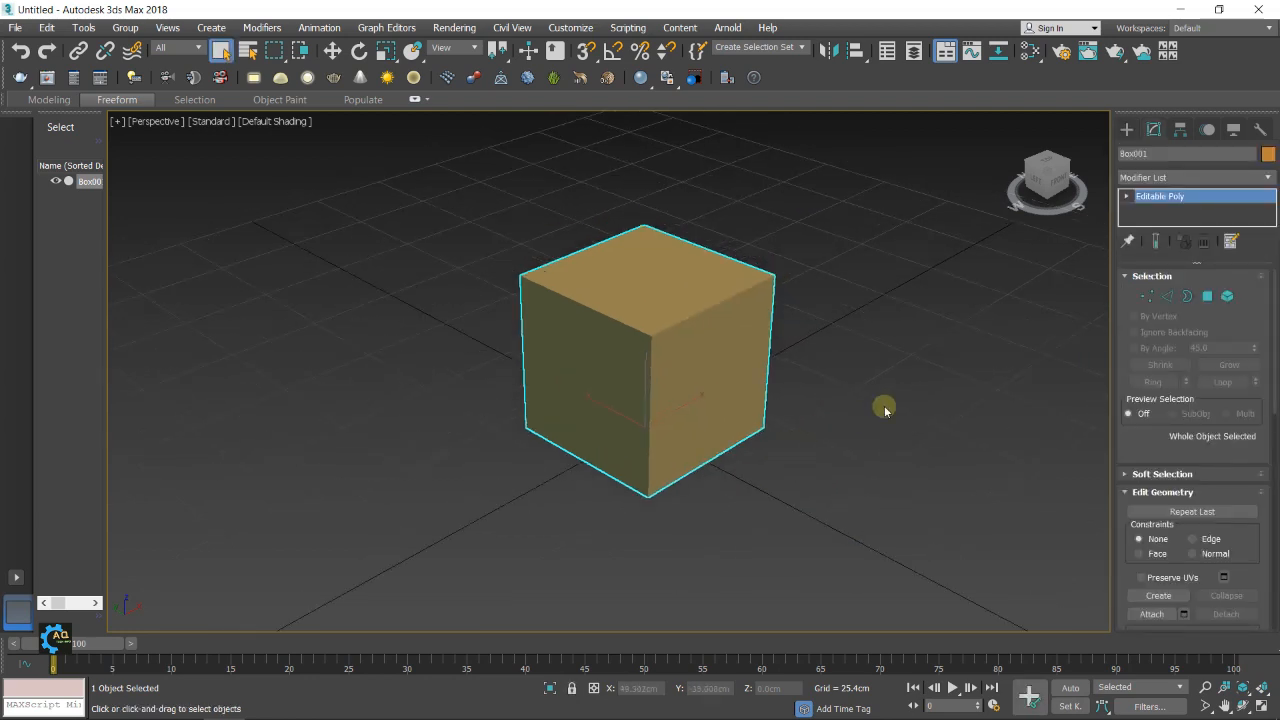
key(F4)
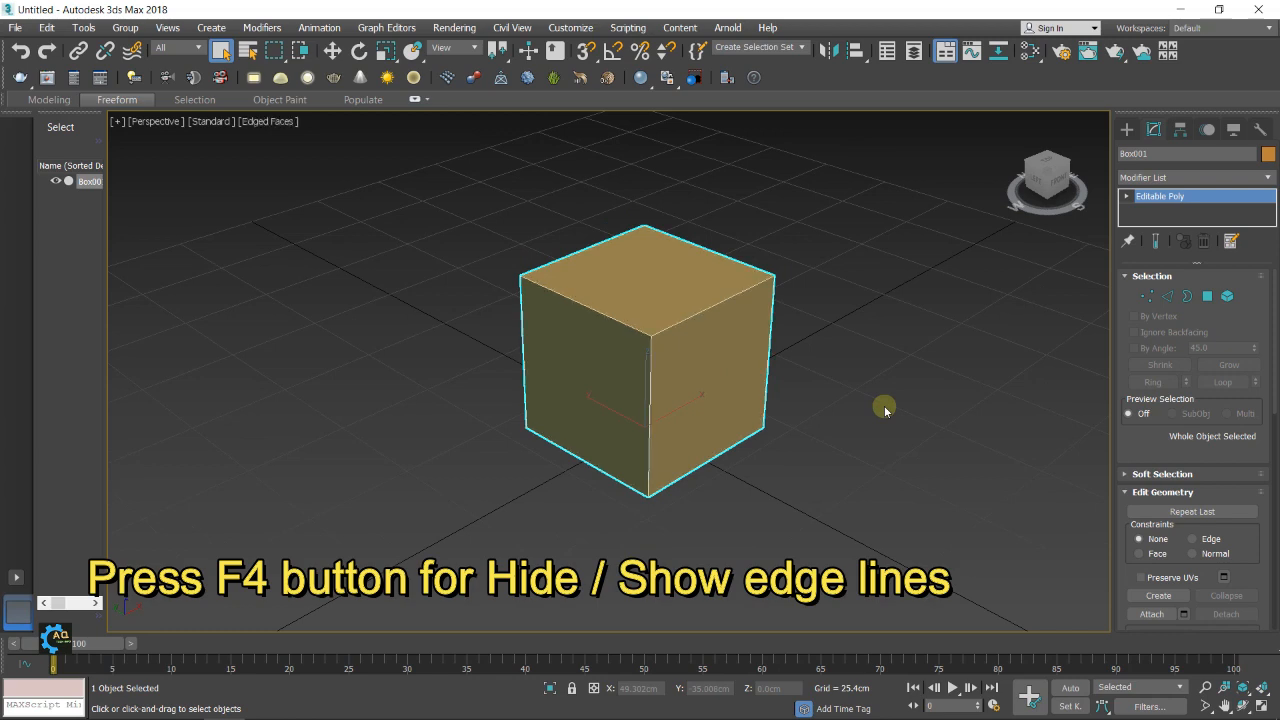
Inset all six polygons of the cube individually by 1.8 cm
click(1208, 296)
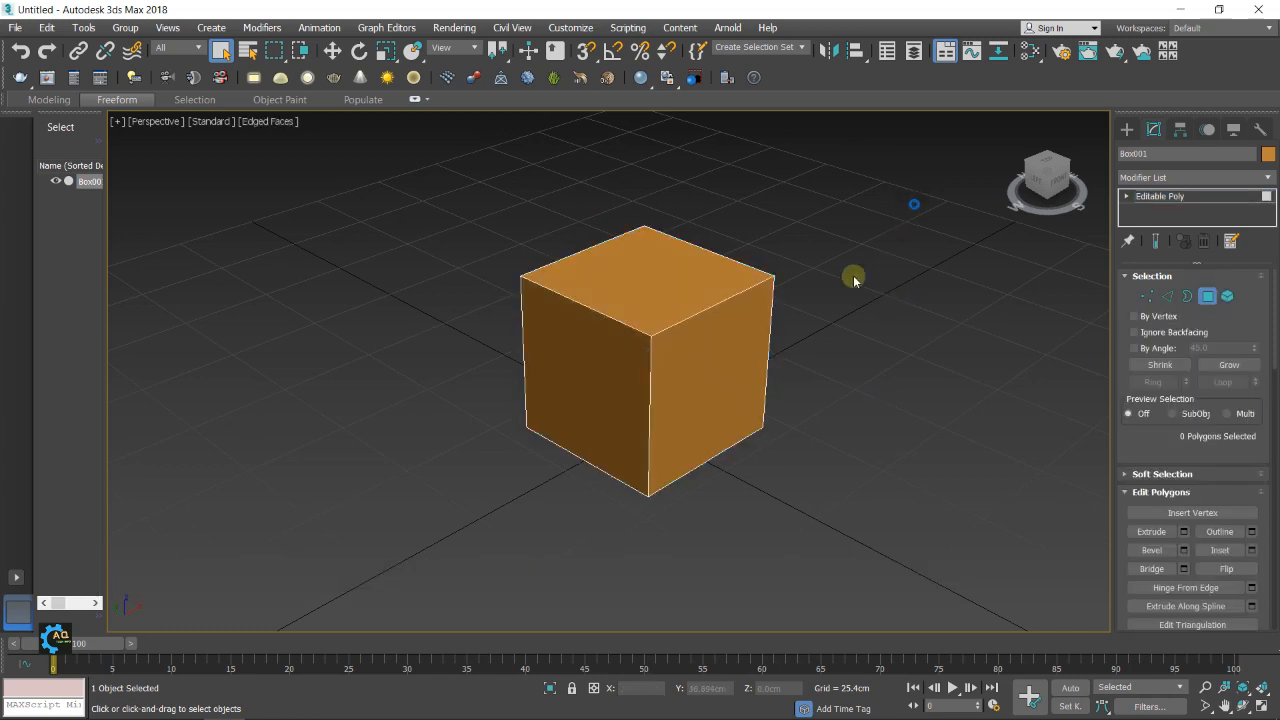
drag(408, 583, 408, 583)
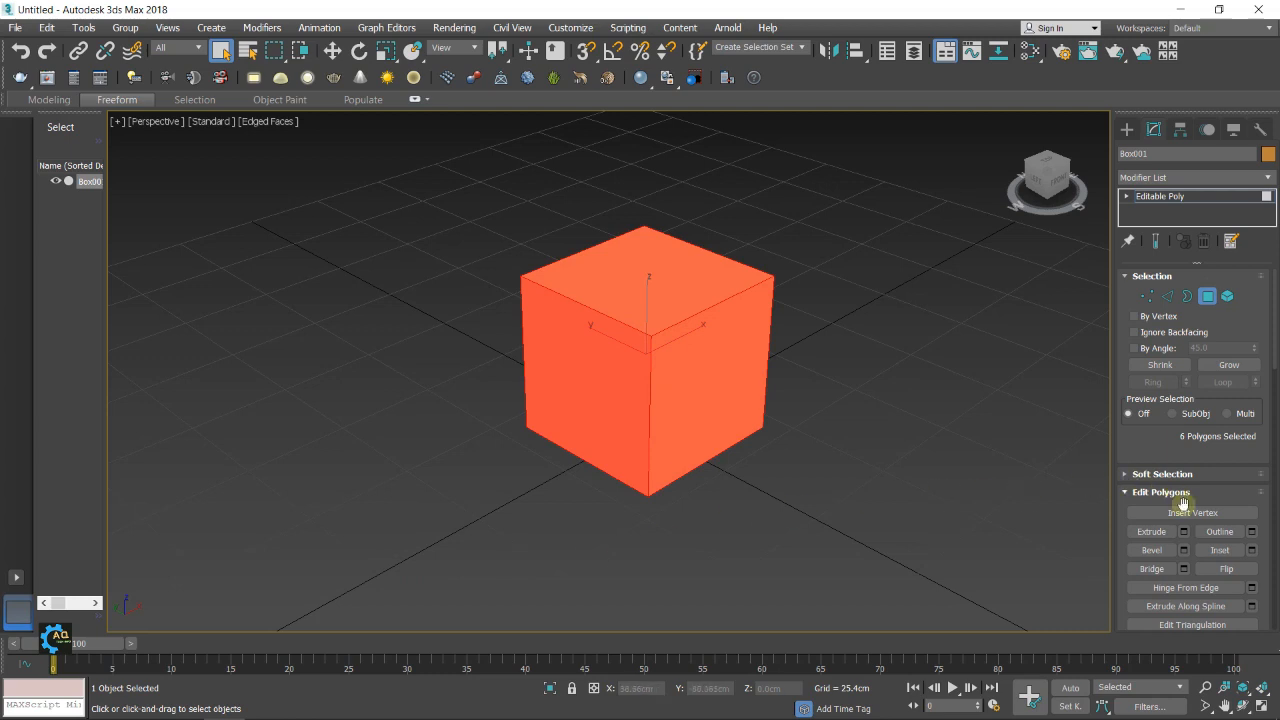
click(1251, 550)
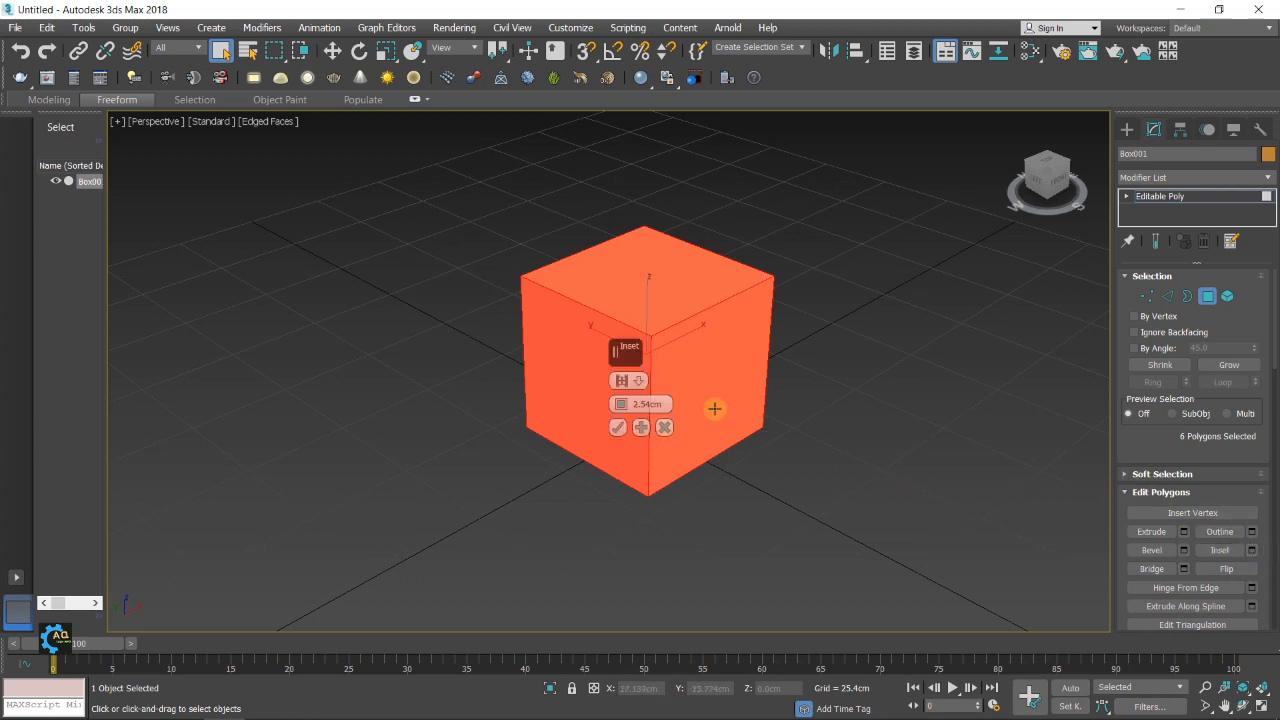
click(640, 381)
click(680, 408)
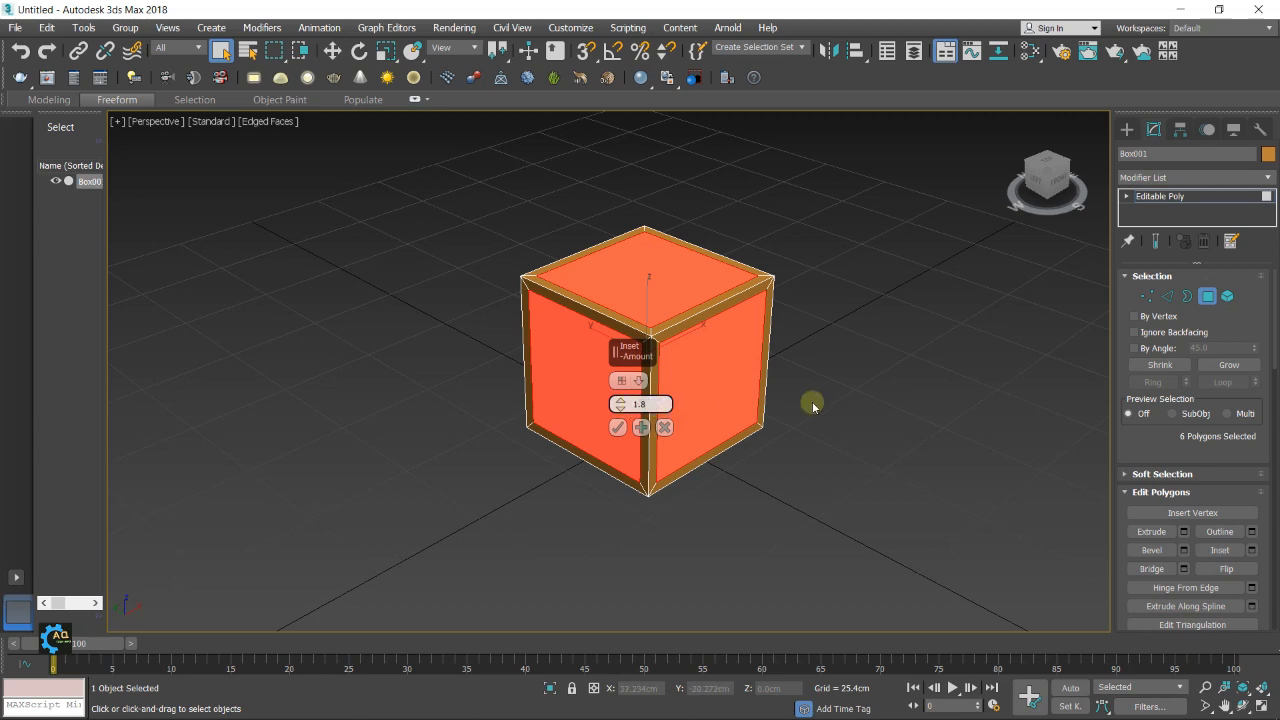
click(616, 428)
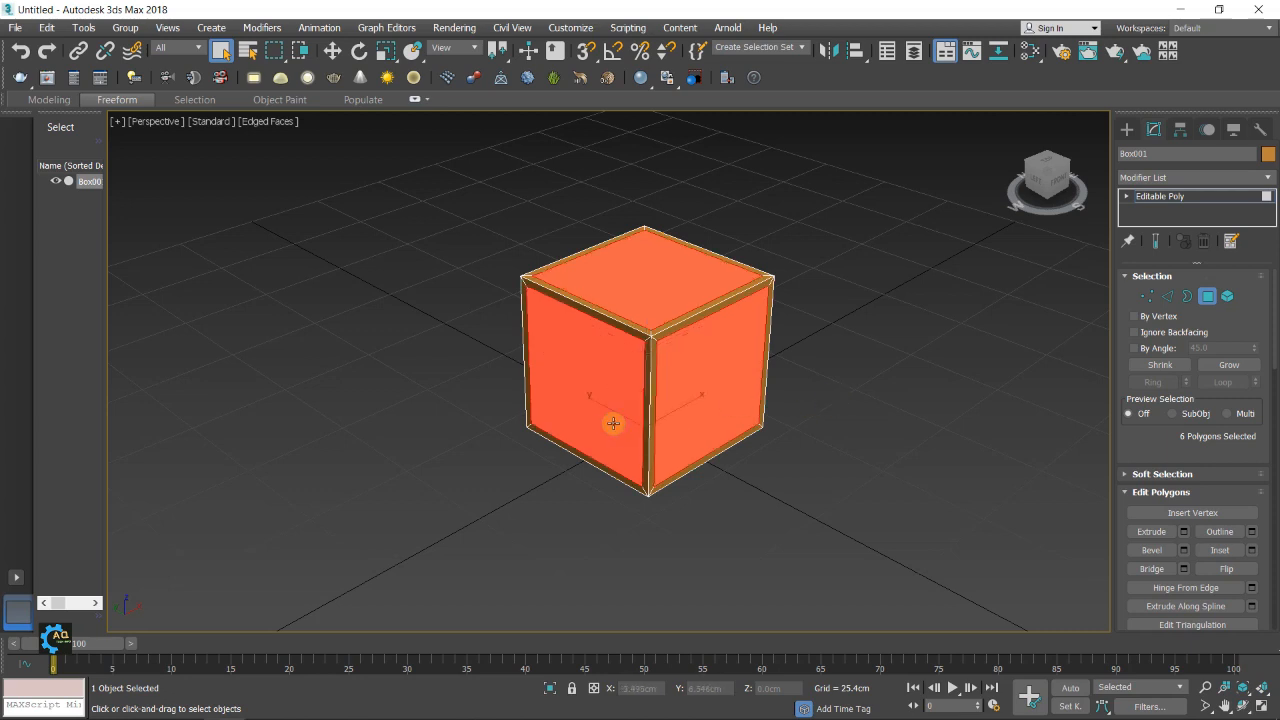
Connect the ring of horizontal edges from the right front face with 1 segment, dividing the top and that face vertically
scroll(671, 325, up, 3)
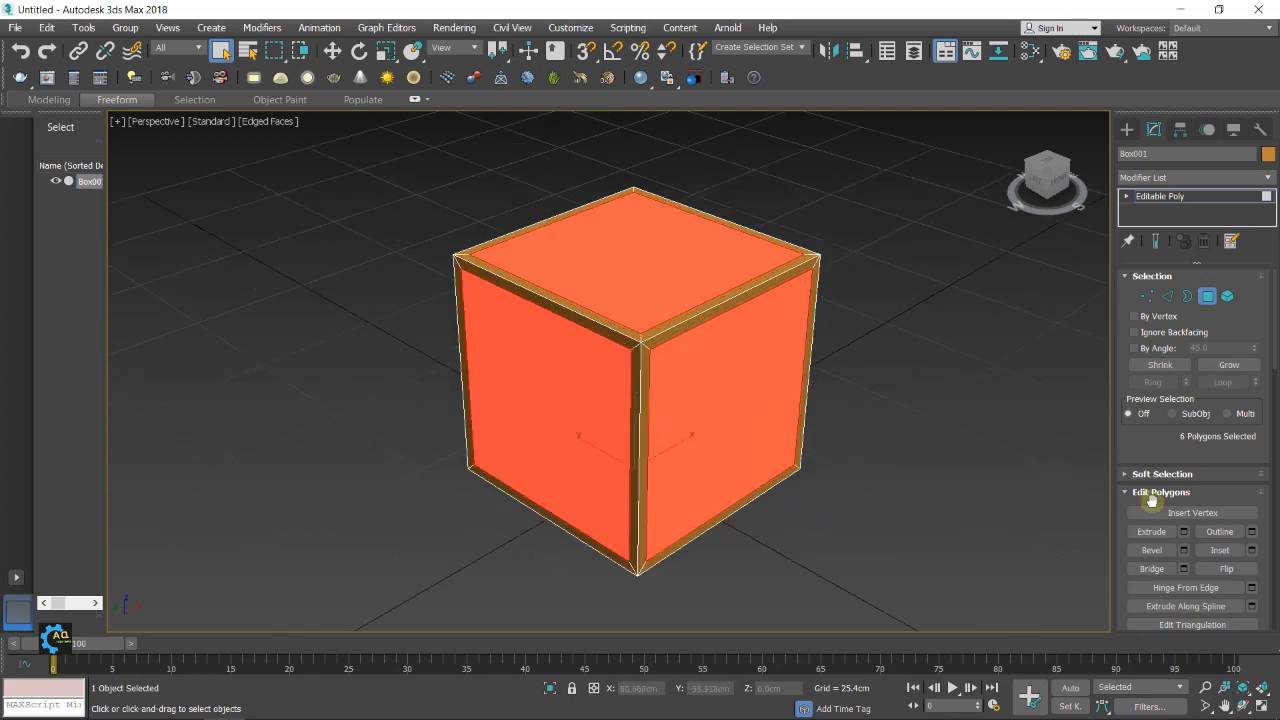
click(1167, 296)
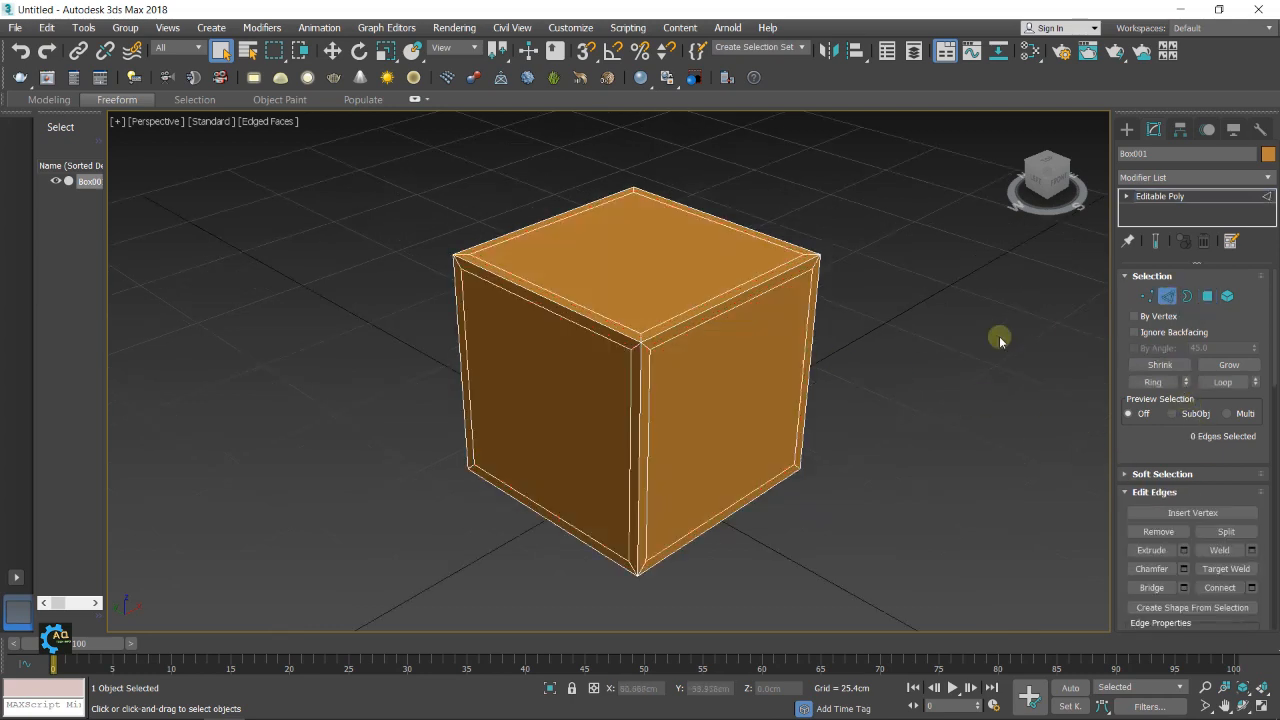
click(744, 305)
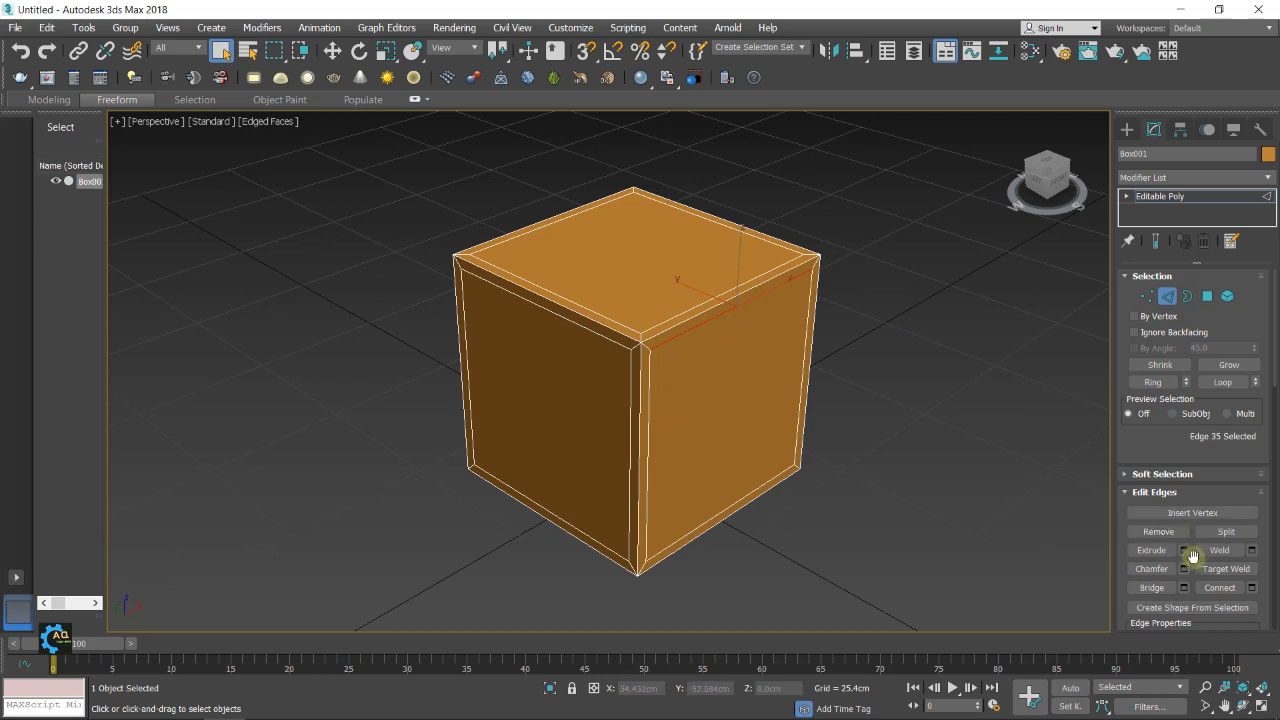
click(1153, 381)
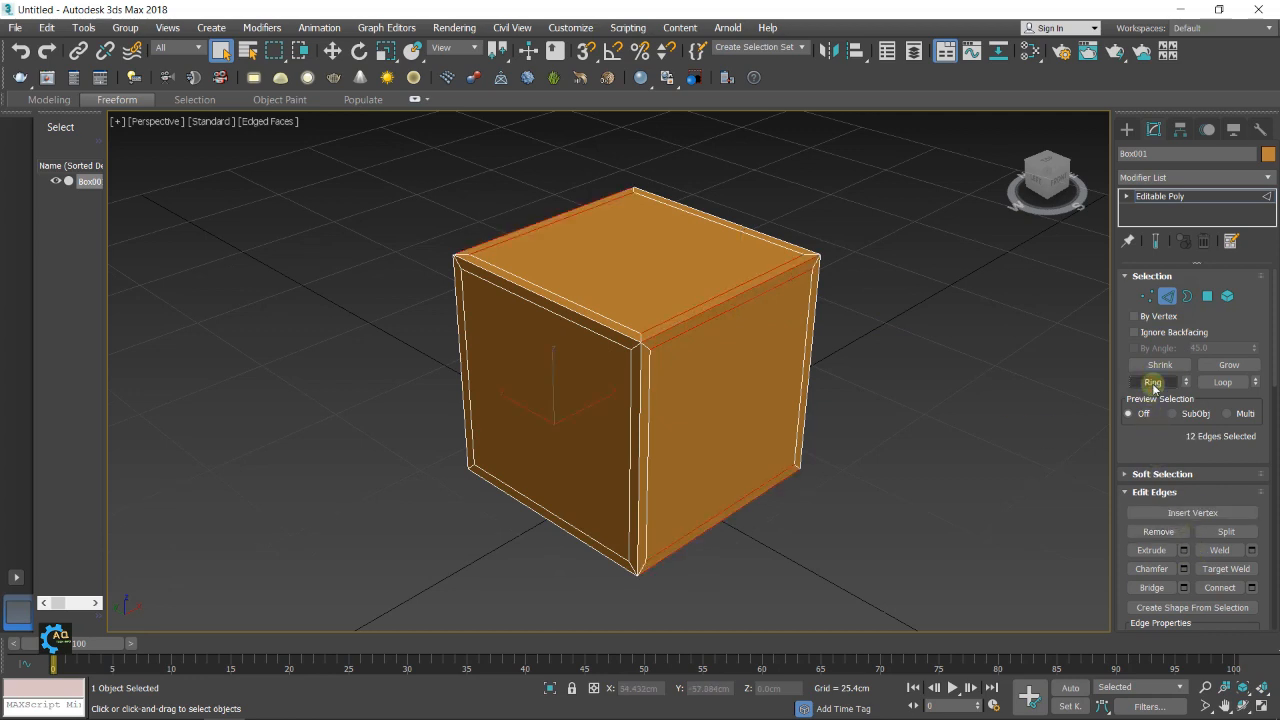
click(1254, 589)
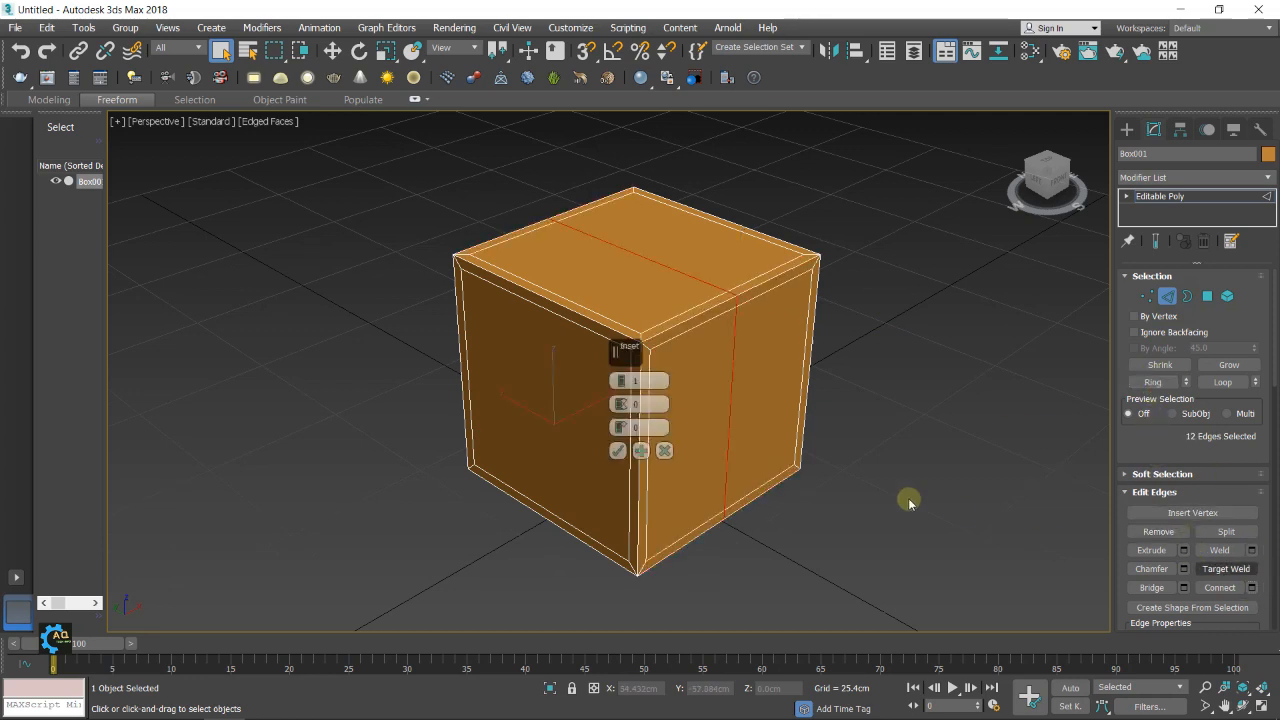
click(618, 451)
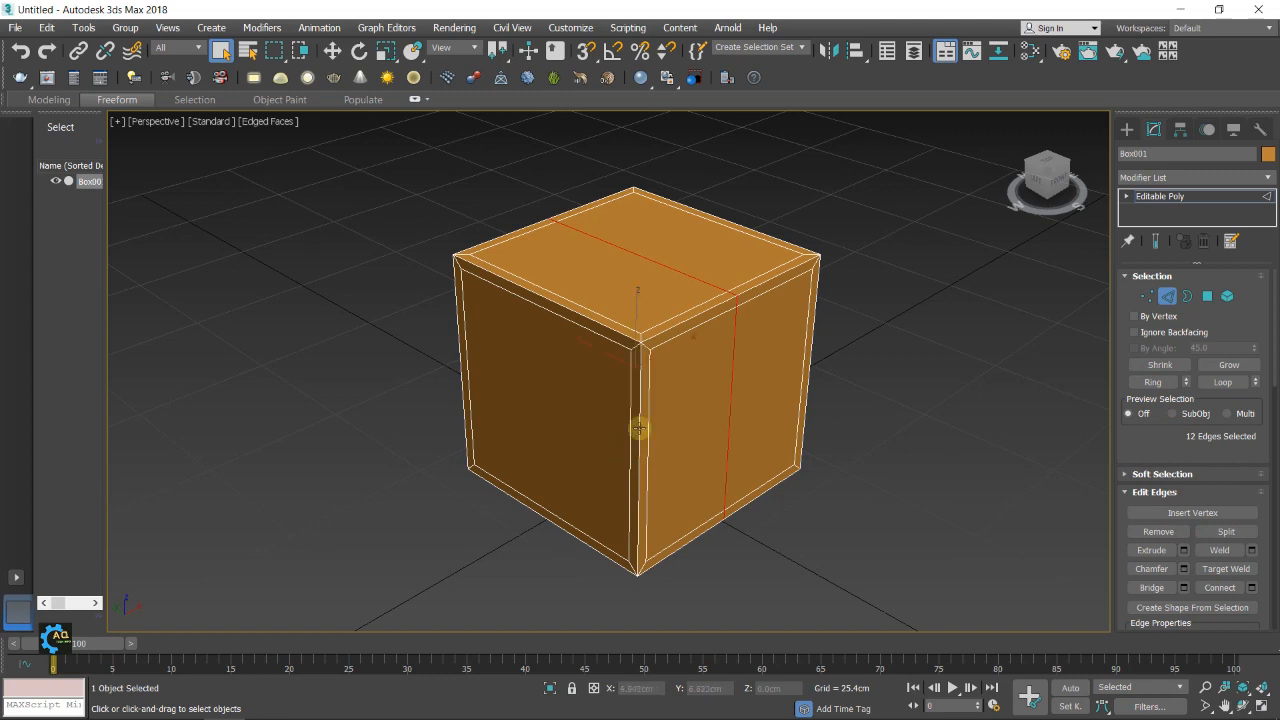
Connect the ring of vertical edges around the cube's sides with 1 segment at mid-height
click(633, 401)
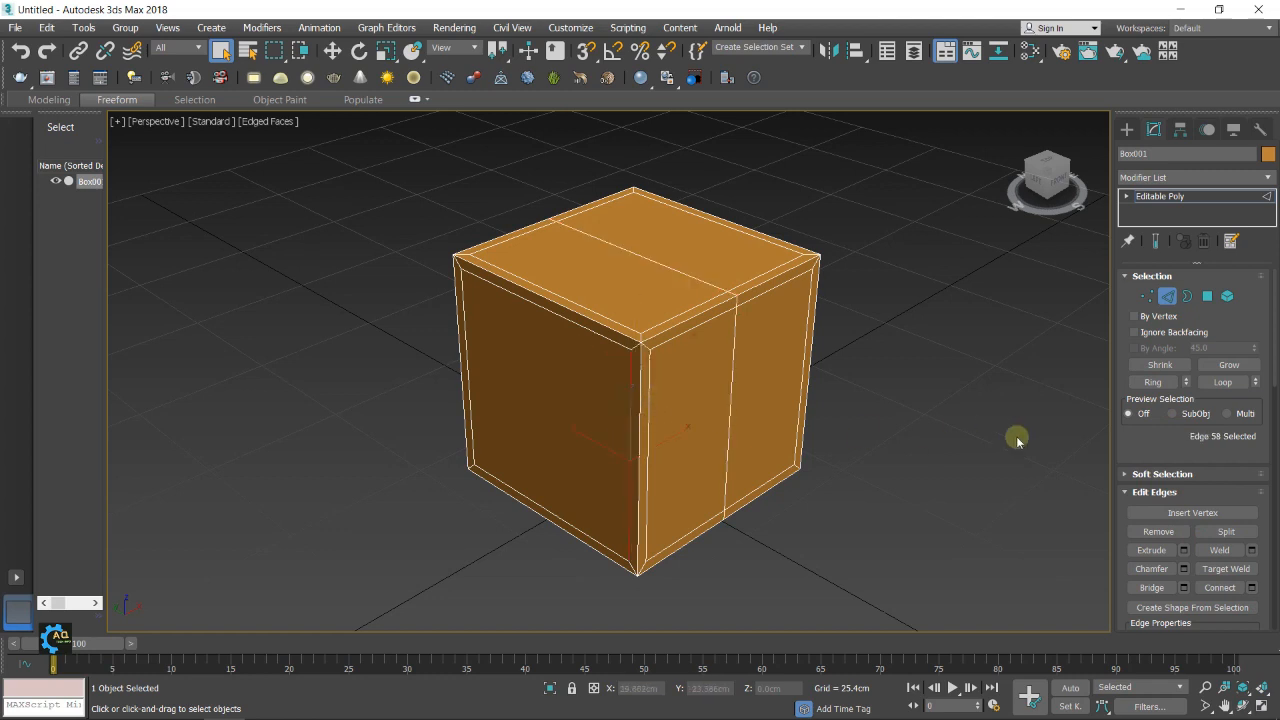
click(1158, 382)
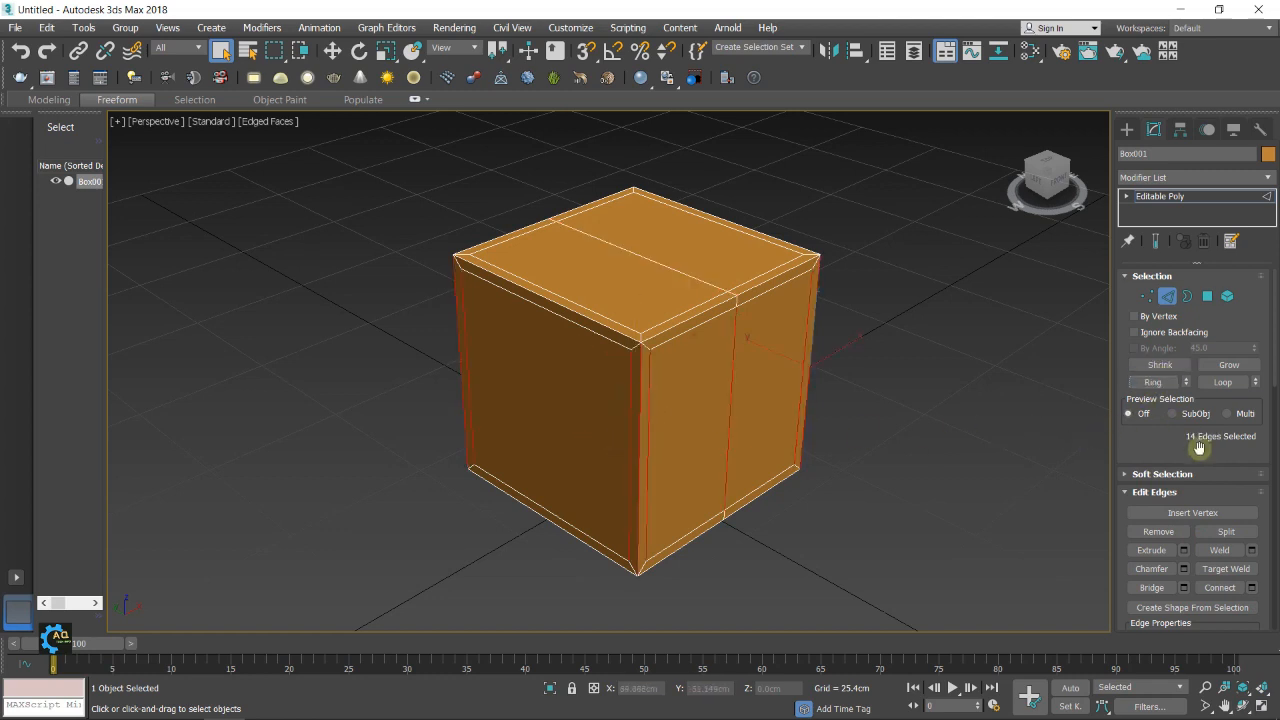
click(1249, 587)
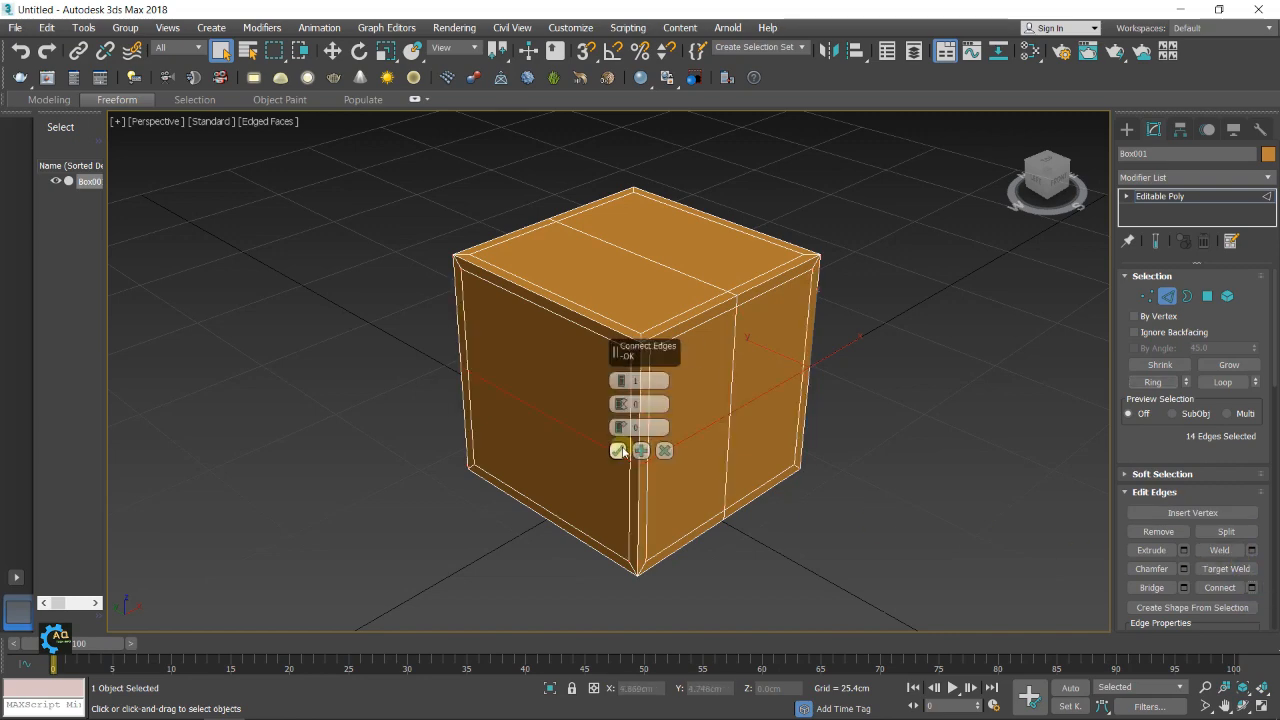
click(618, 450)
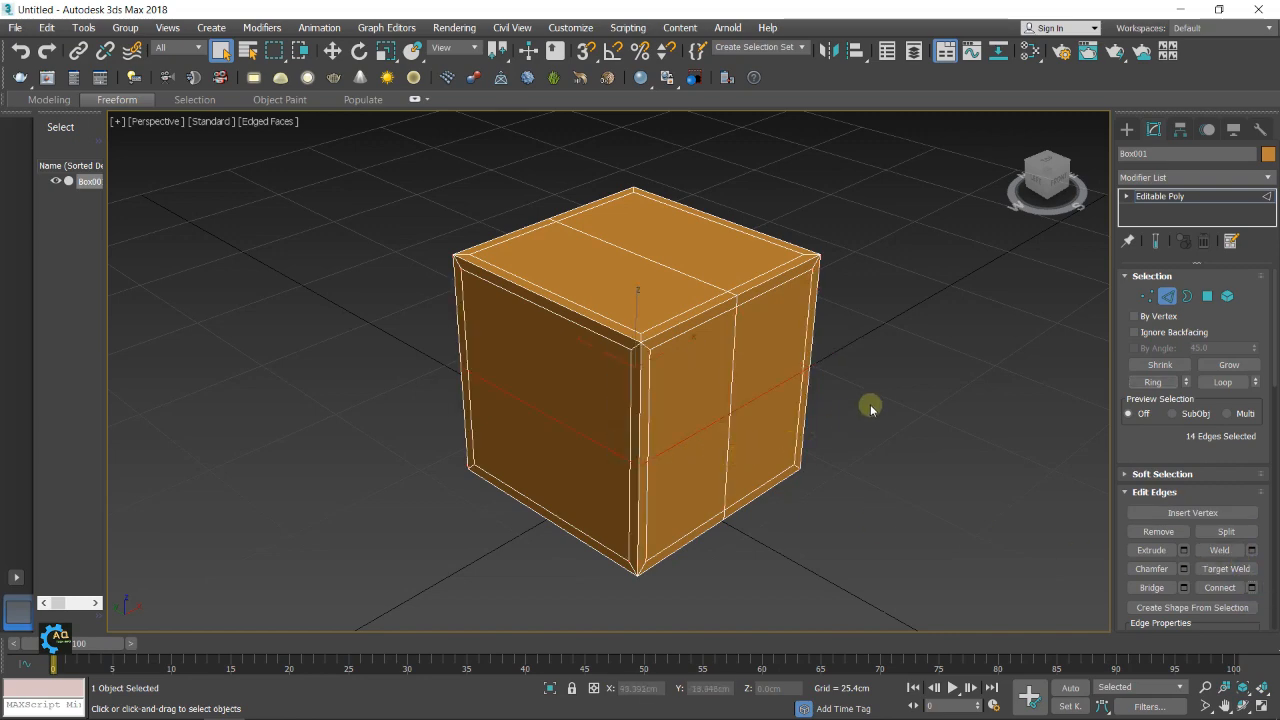
Connect the ring of horizontal edges on the undivided side face with 1 segment, dividing that face and the top down the middle
alt+middle_drag(846, 386, 769, 347)
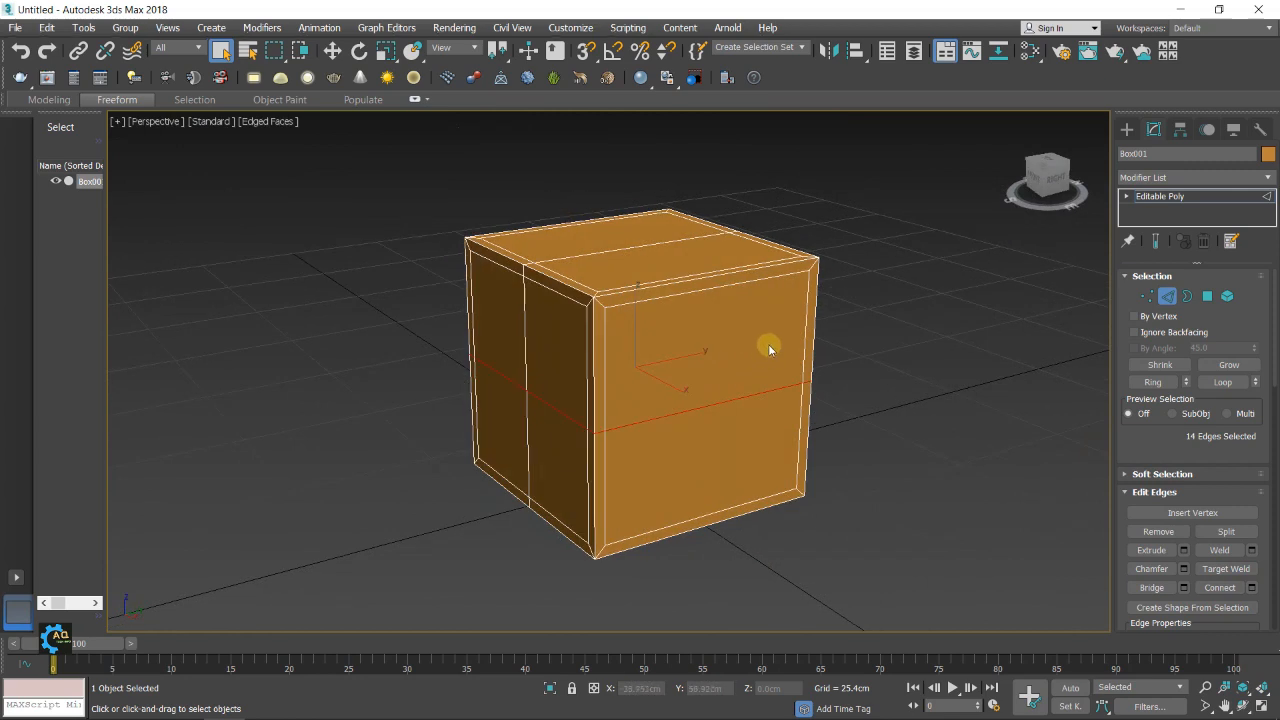
click(717, 287)
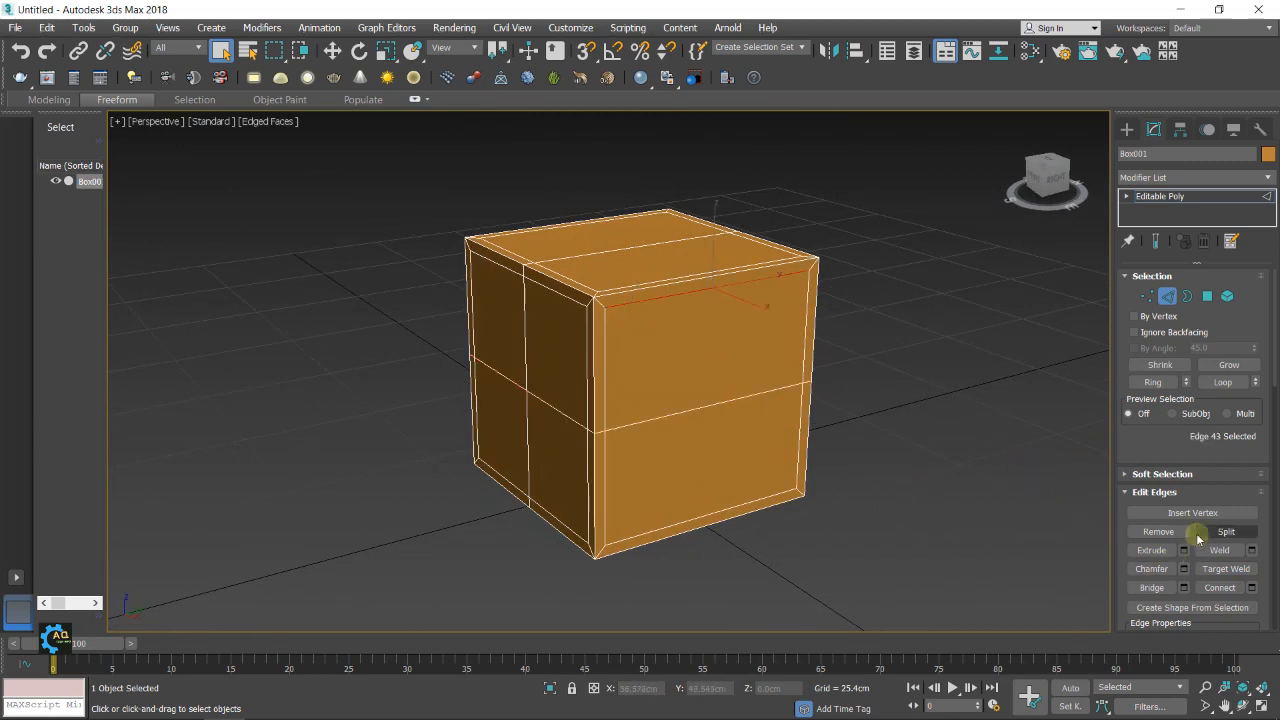
click(1152, 382)
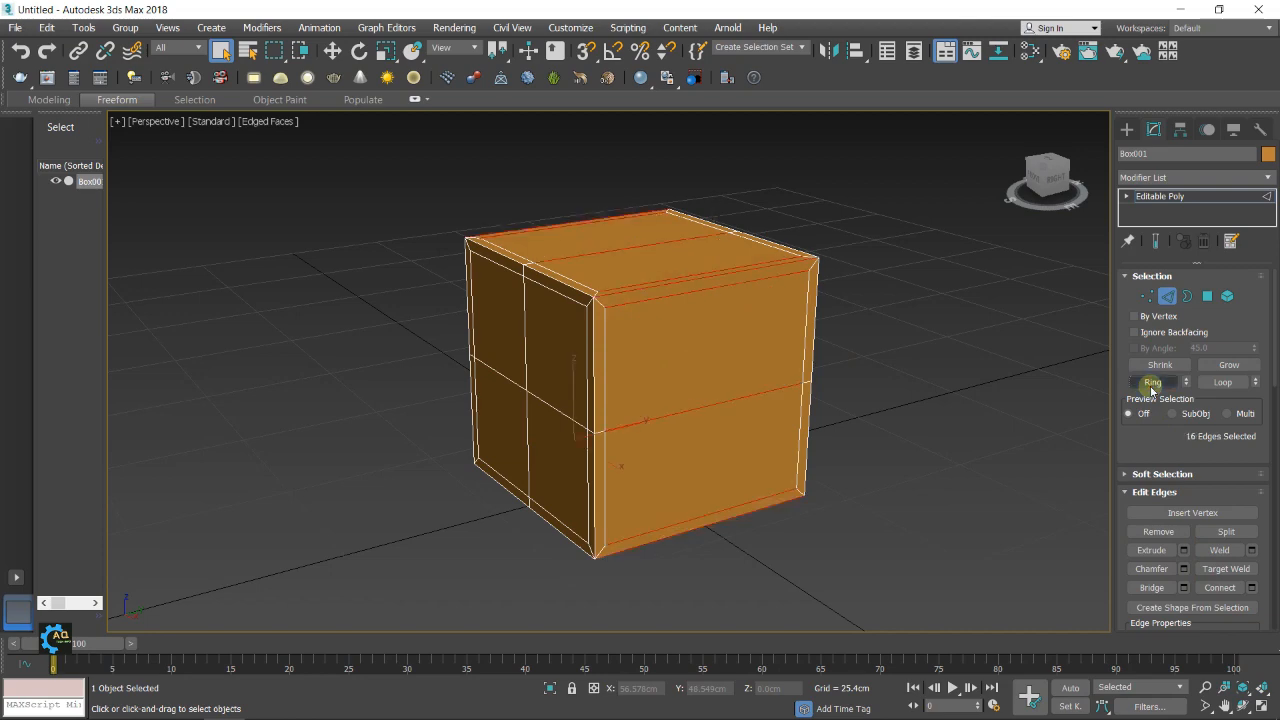
click(1251, 588)
click(616, 450)
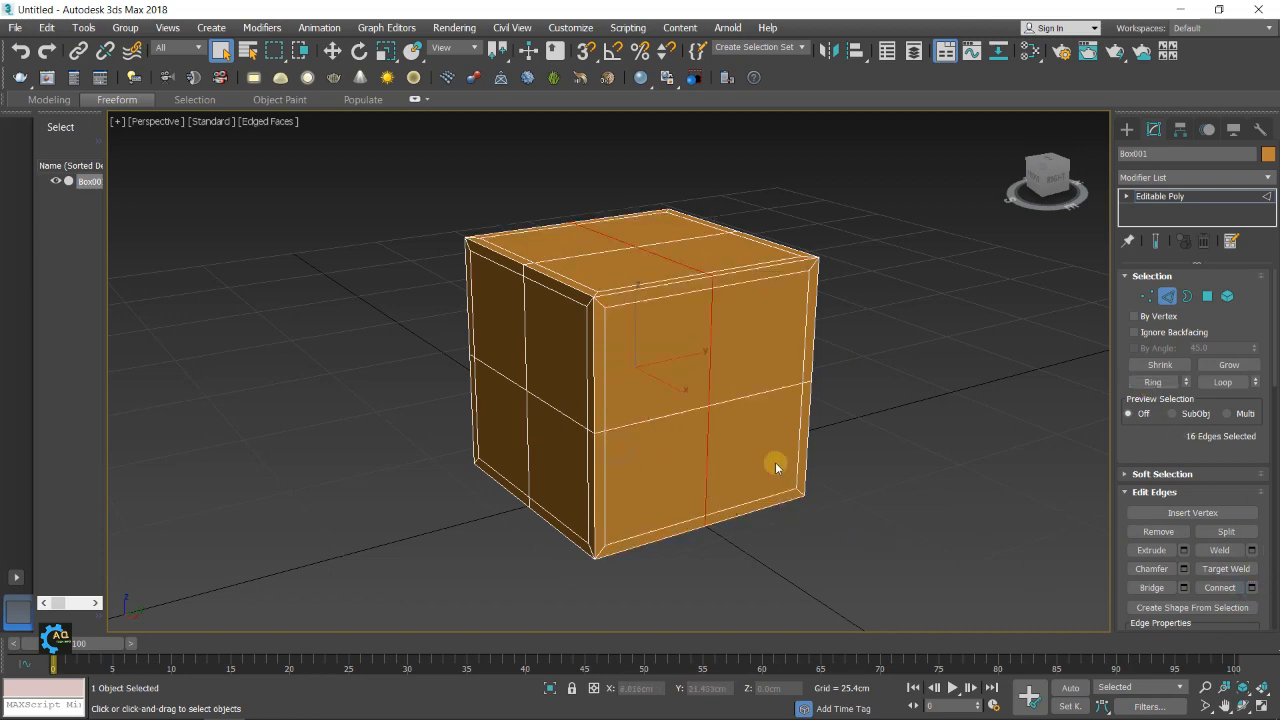
Turn on NURMS subdivision for the cube and turn off its isoline display
alt+middle_drag(771, 463, 839, 499)
middle_drag(978, 233, 960, 256)
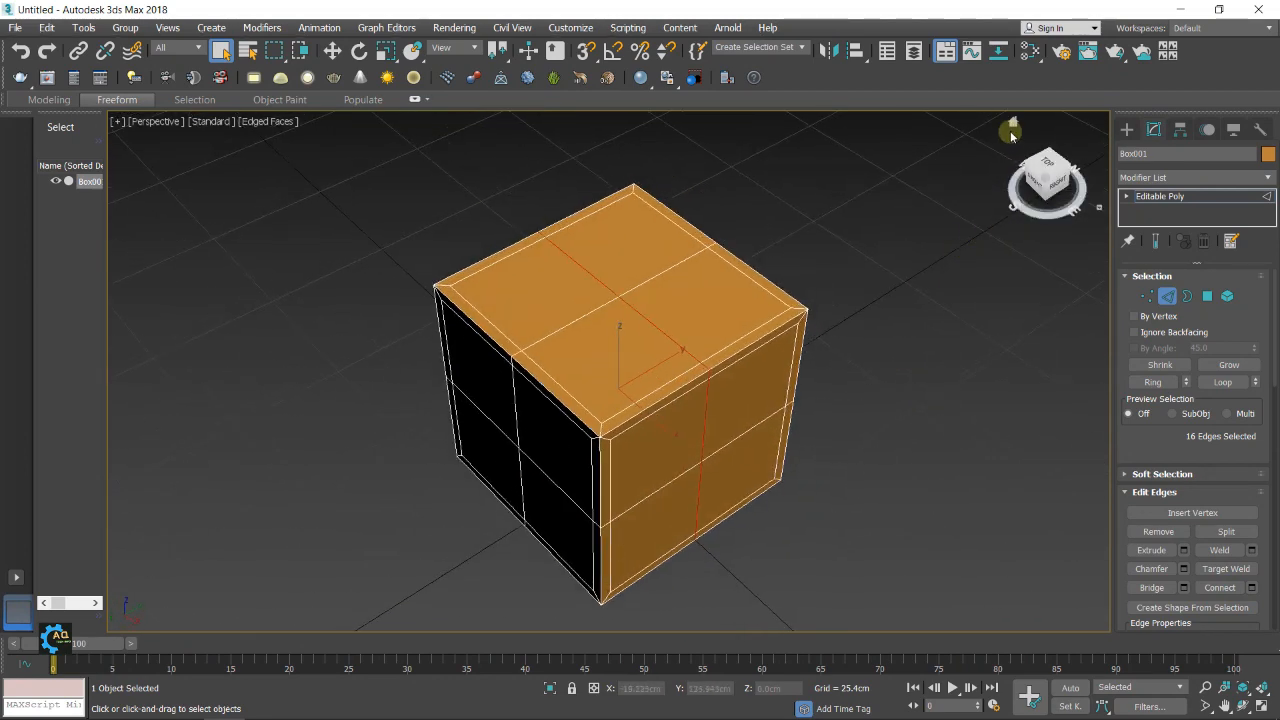
click(1013, 124)
scroll(592, 347, up, 5)
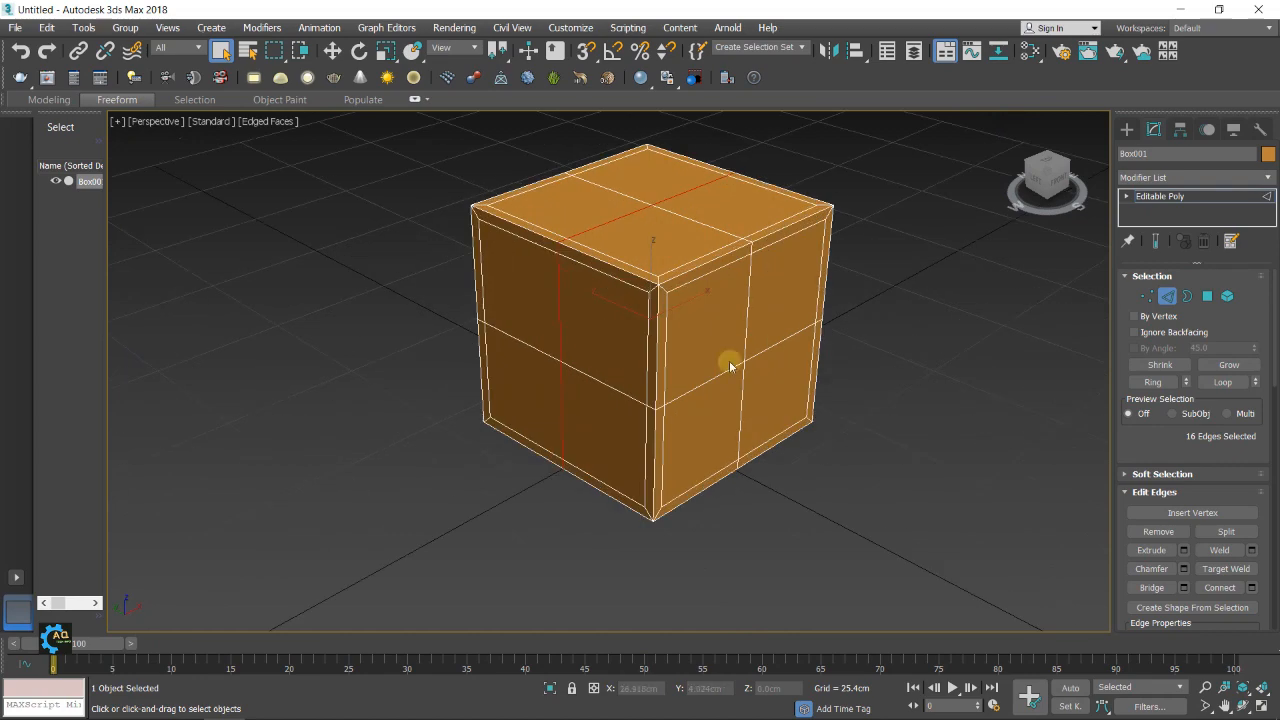
alt+middle_drag(730, 364, 757, 374)
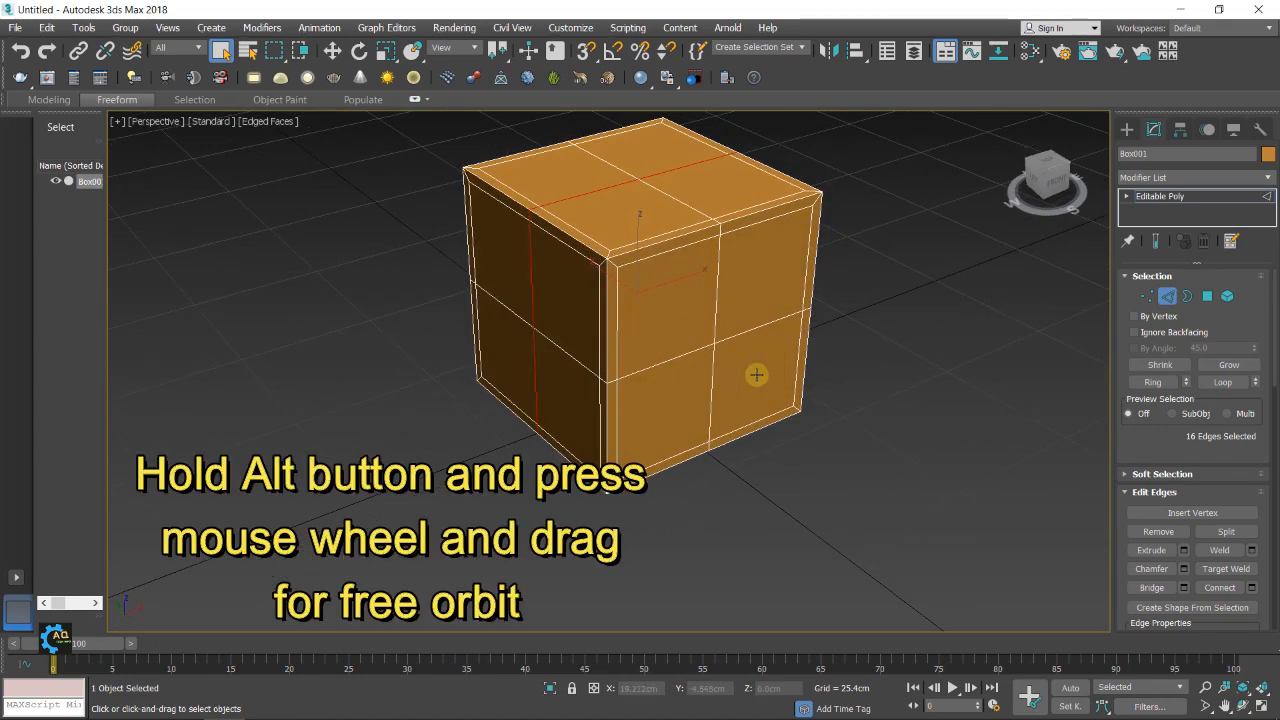
scroll(1138, 473, down, 10)
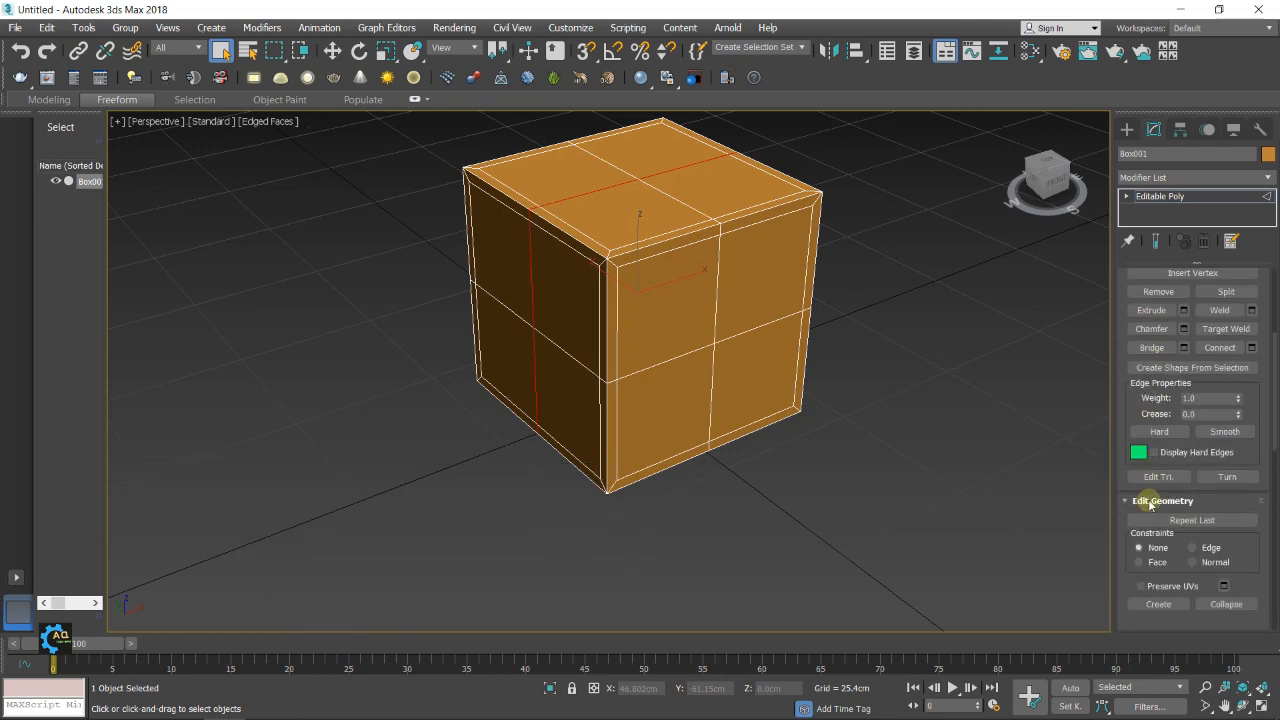
scroll(1155, 508, down, 5)
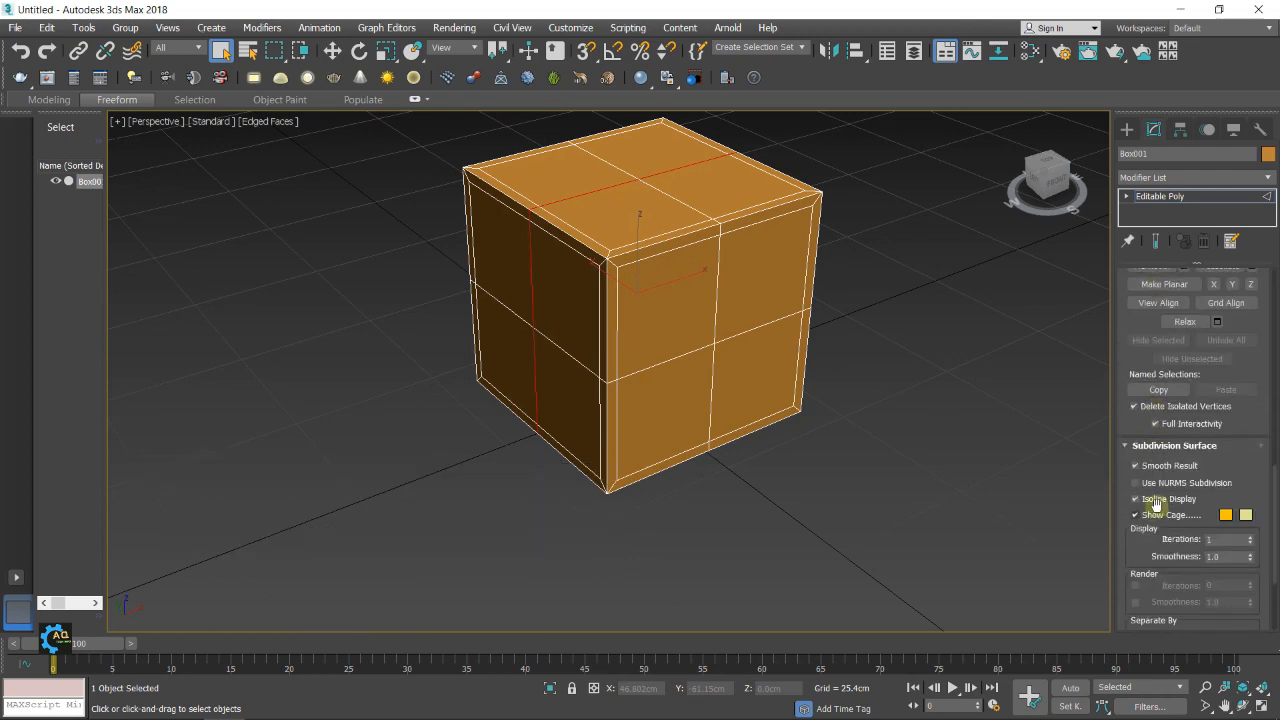
click(1136, 483)
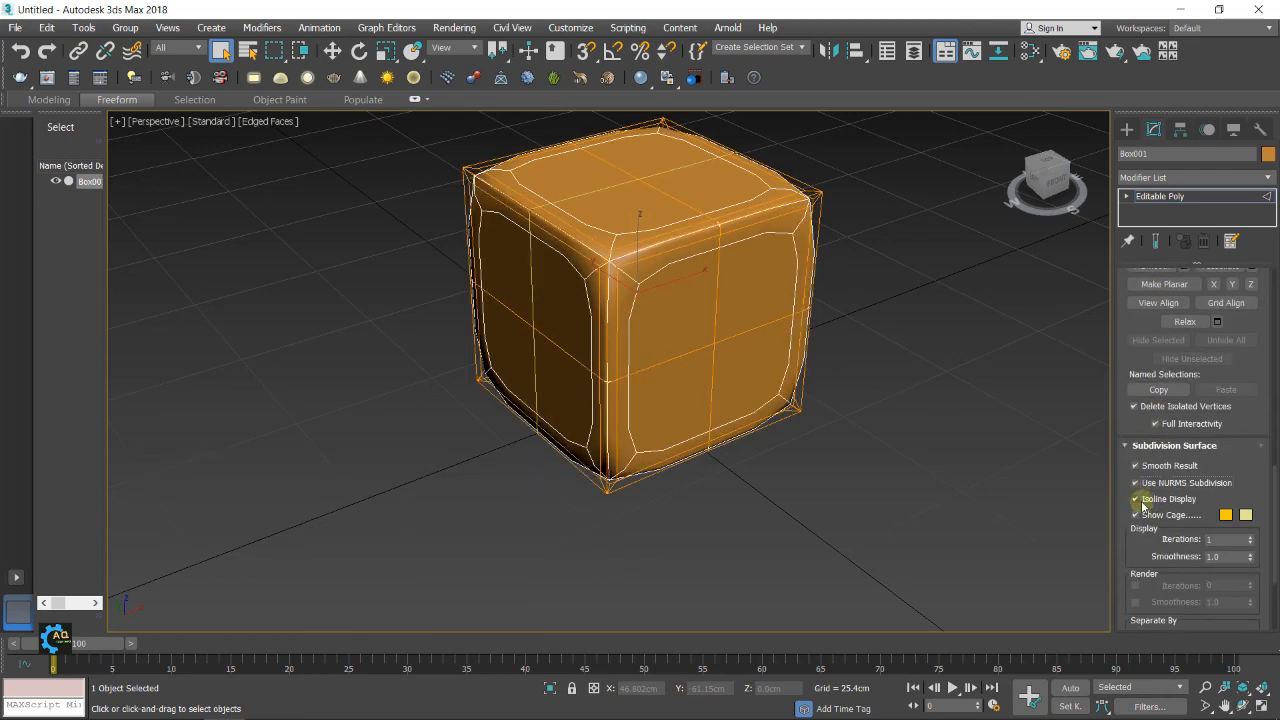
click(1136, 499)
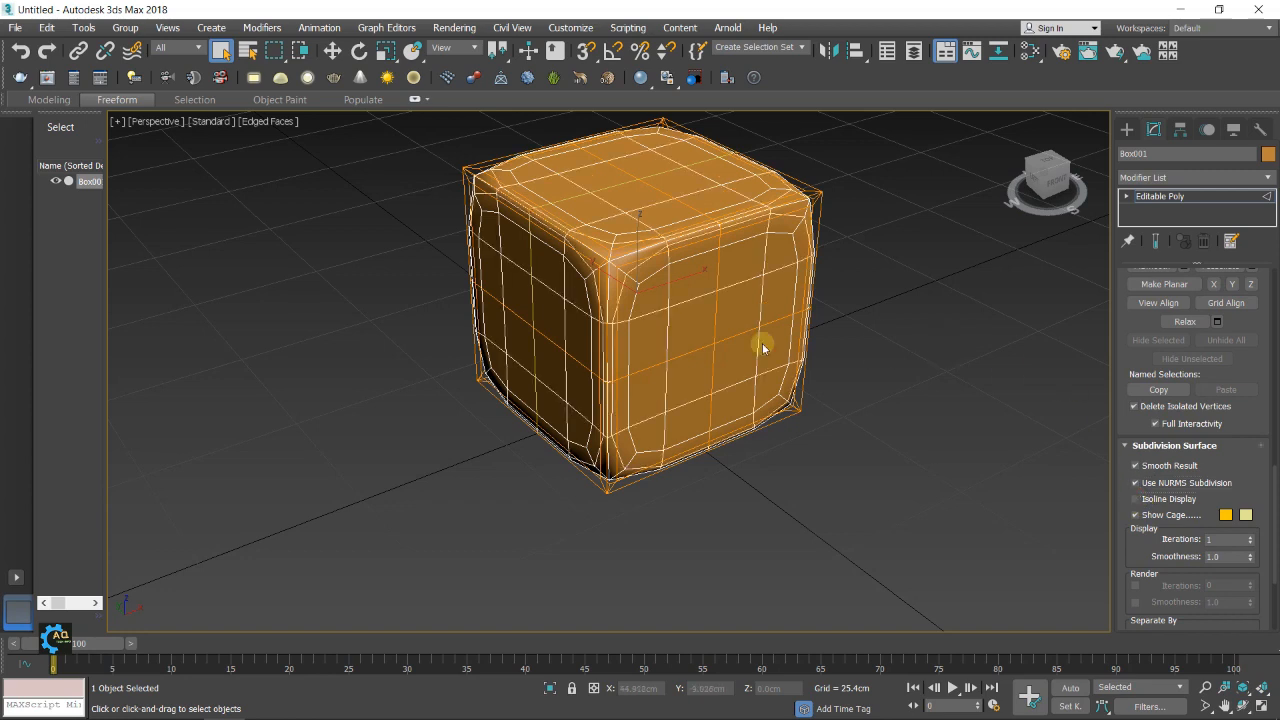
Add an Edit Poly modifier above the Editable Poly
click(1268, 177)
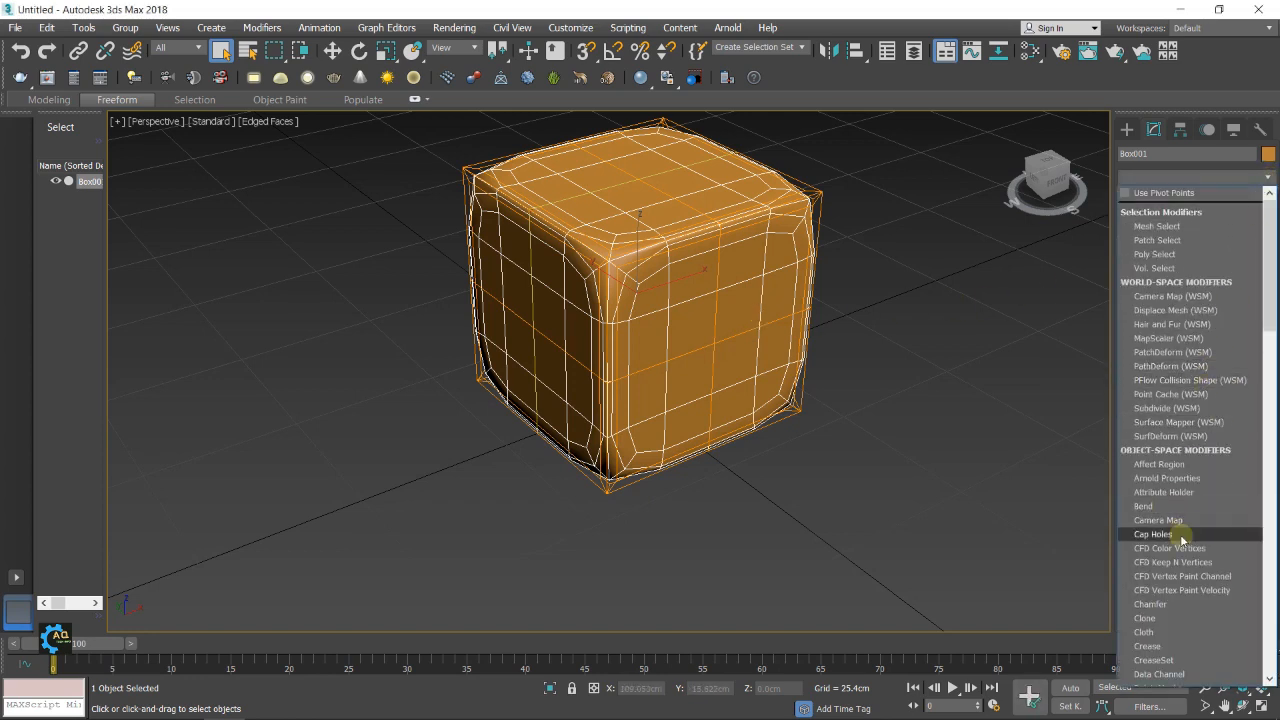
scroll(1182, 540, down, 4)
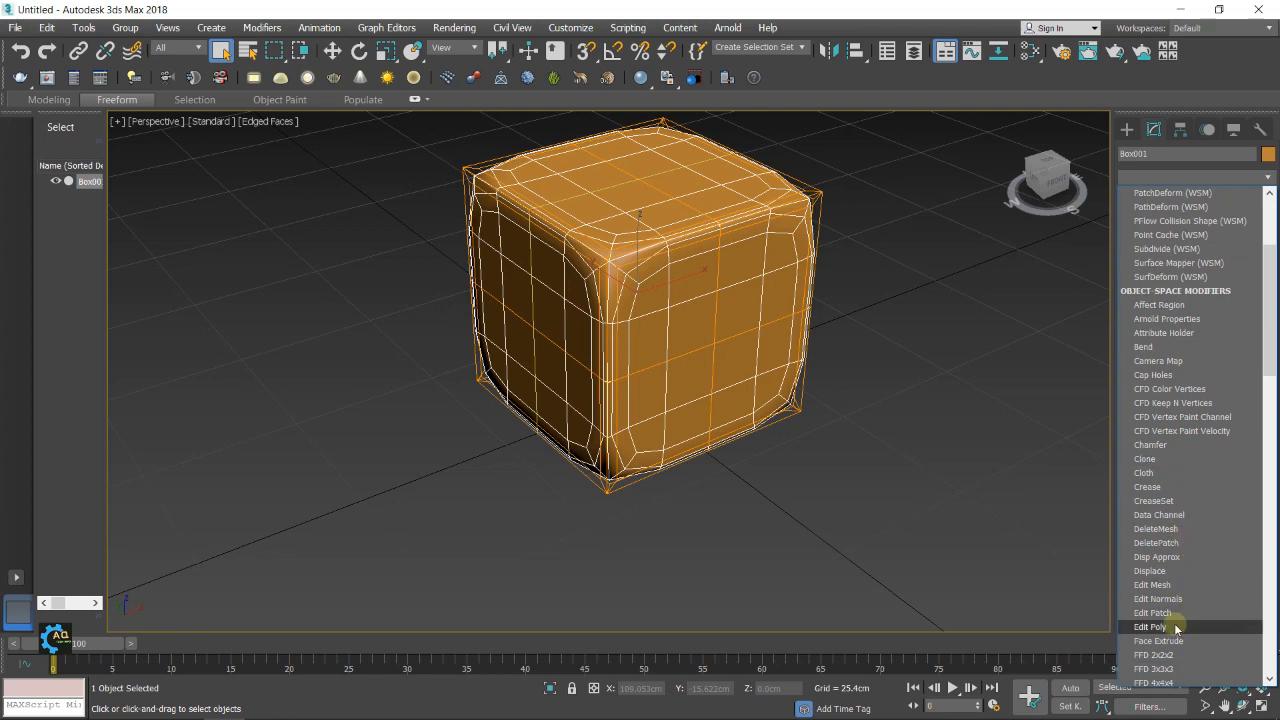
click(1176, 627)
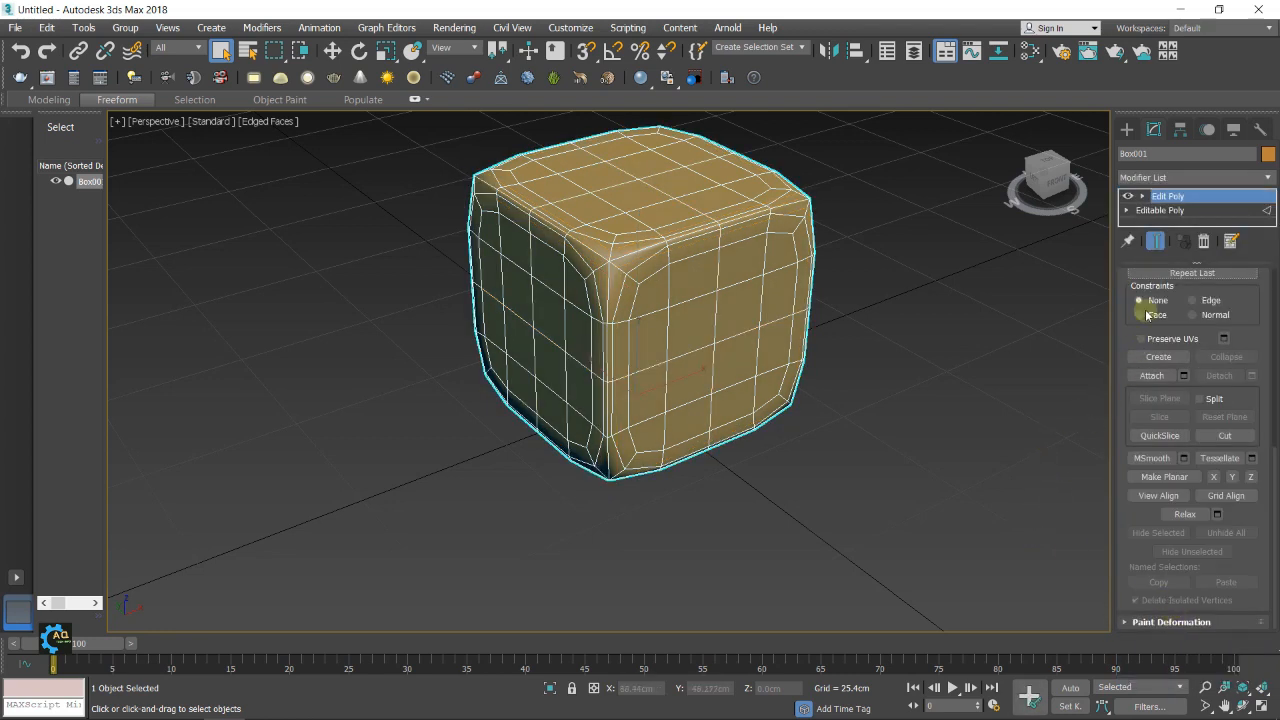
Switch the Edit Poly modifier to vertex level and select the centre vertex of the cube's front face
scroll(1155, 314, up, 2)
scroll(1163, 316, up, 7)
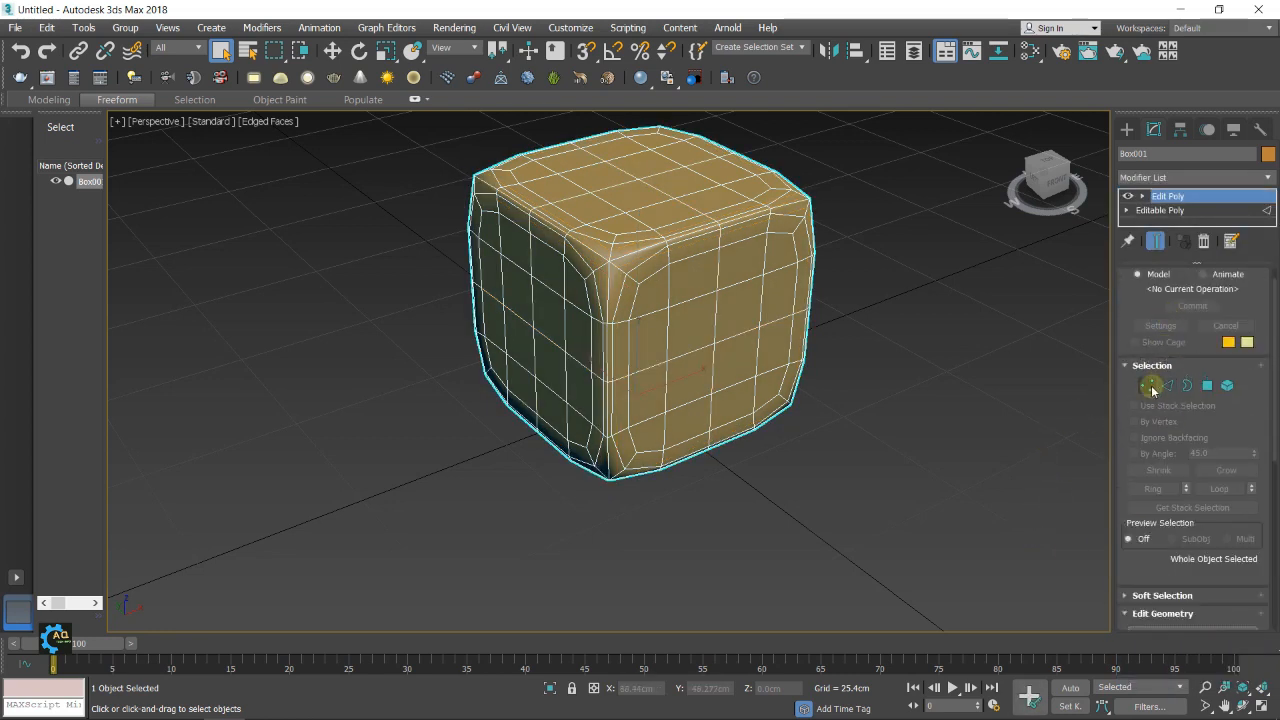
click(1150, 386)
middle_drag(1034, 386, 920, 437)
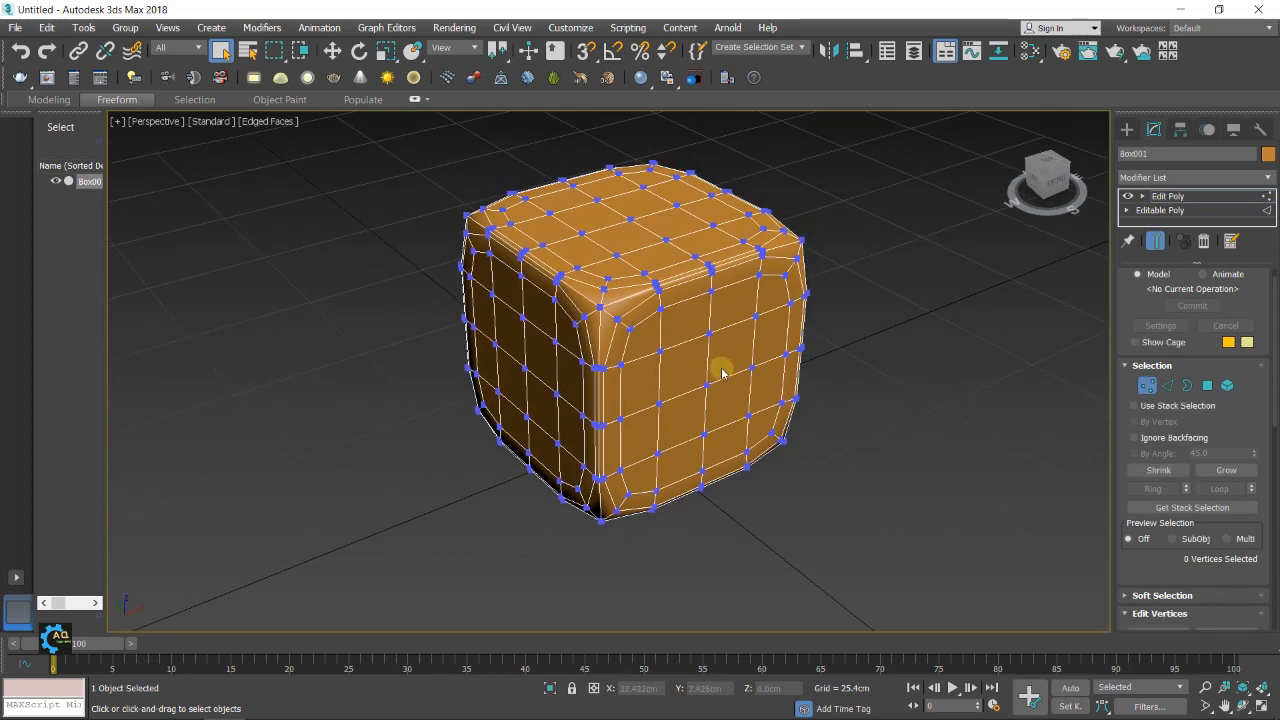
alt+middle_drag(817, 437, 667, 390)
click(661, 381)
Add two diagonally opposite corner vertices of the bottom face's inner 3x3 grid to the selection
alt+middle_drag(757, 417, 745, 381)
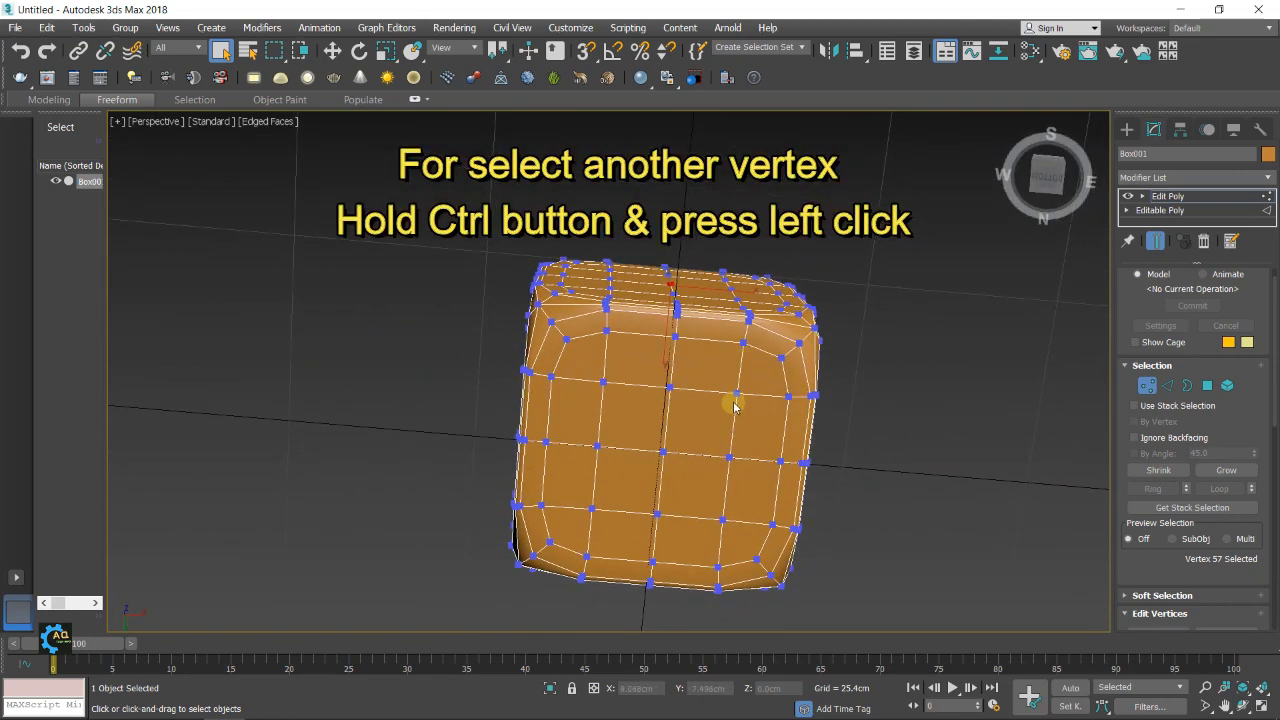
ctrl+click(736, 396)
ctrl+click(592, 510)
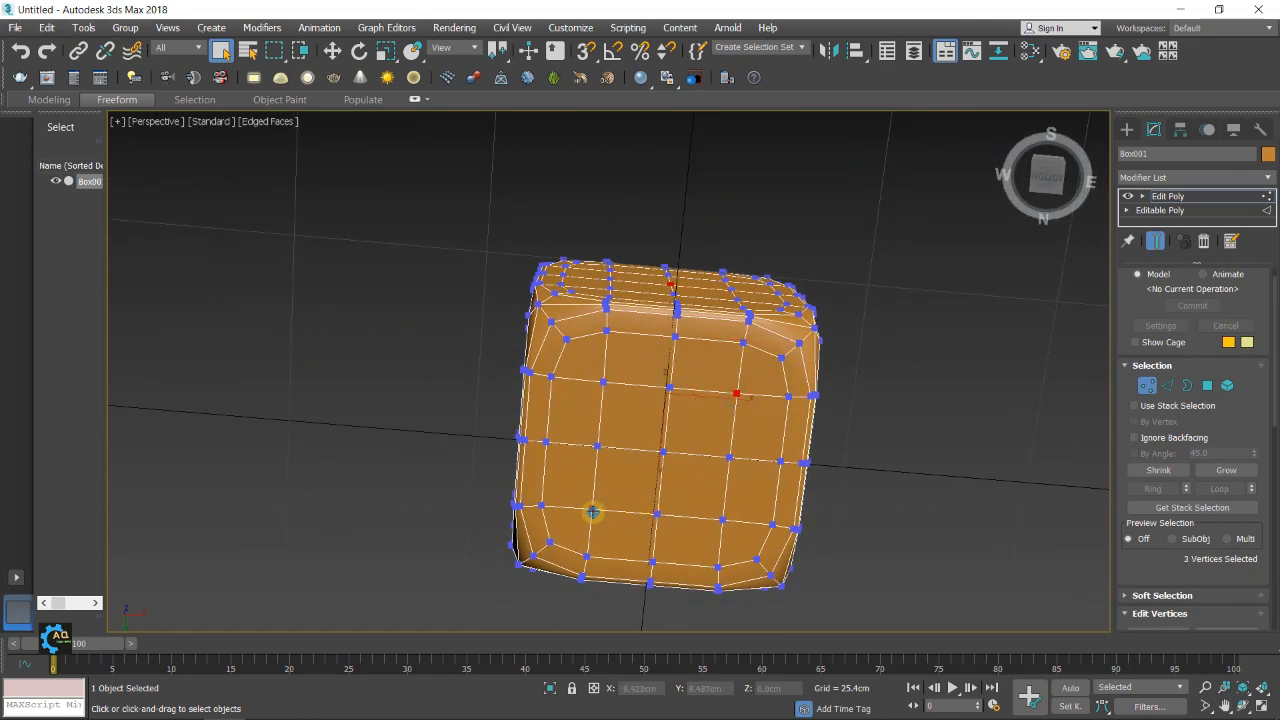
Add three vertices along the diagonal of the back face's inner 3x3 grid to the selection
alt+middle_drag(808, 570, 773, 437)
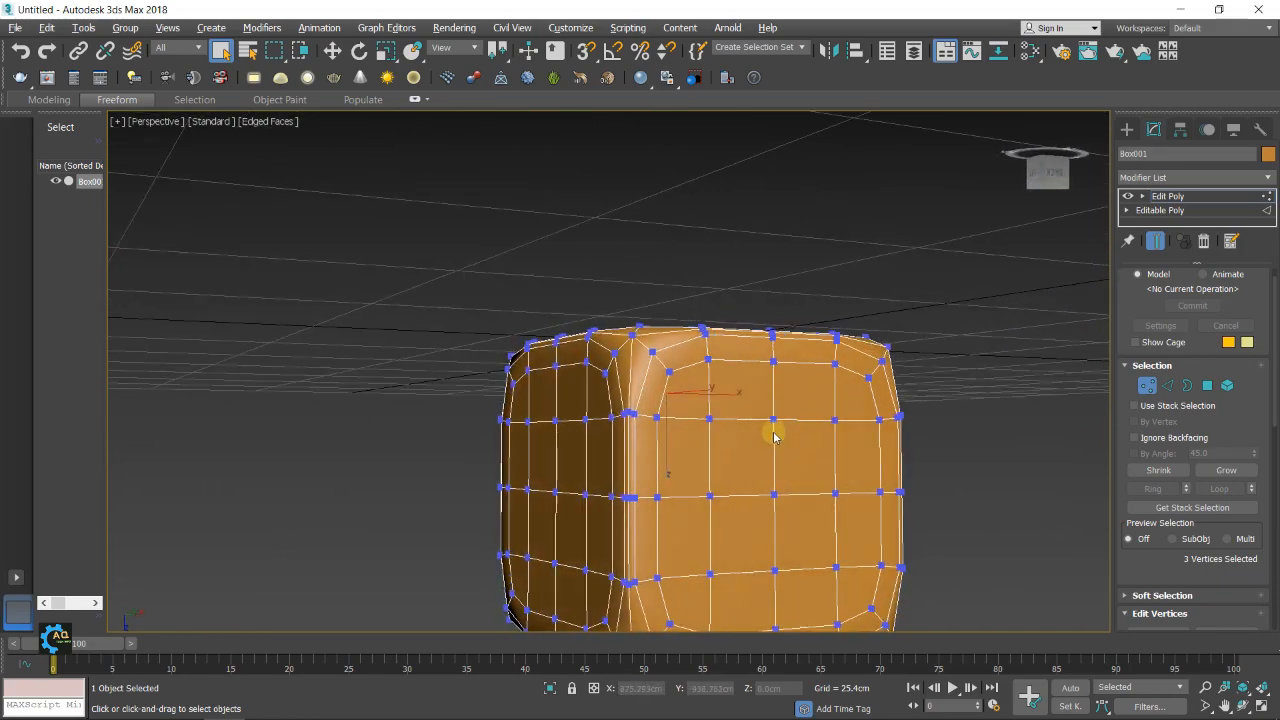
ctrl+click(834, 420)
ctrl+click(774, 494)
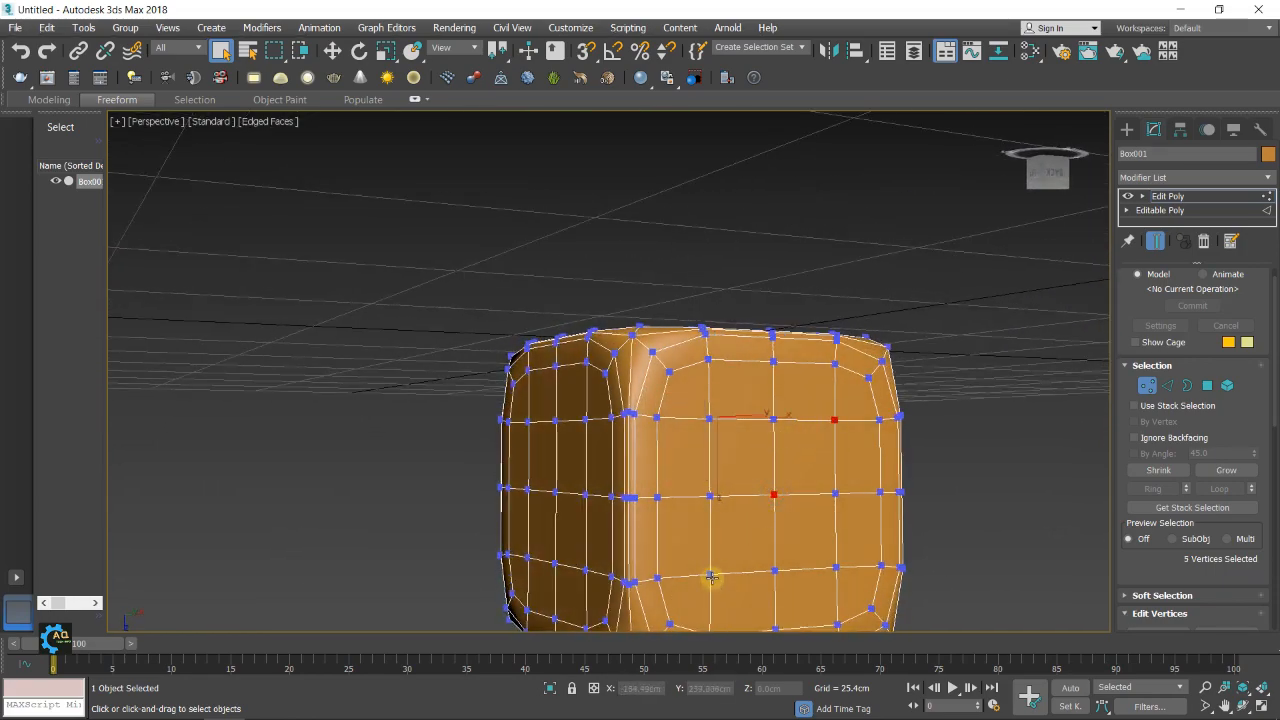
Add the four corner vertices of the top face's inner 3x3 grid to the selection
scroll(769, 544, down, 6)
alt+middle_drag(769, 544, 739, 443)
scroll(815, 450, up, 5)
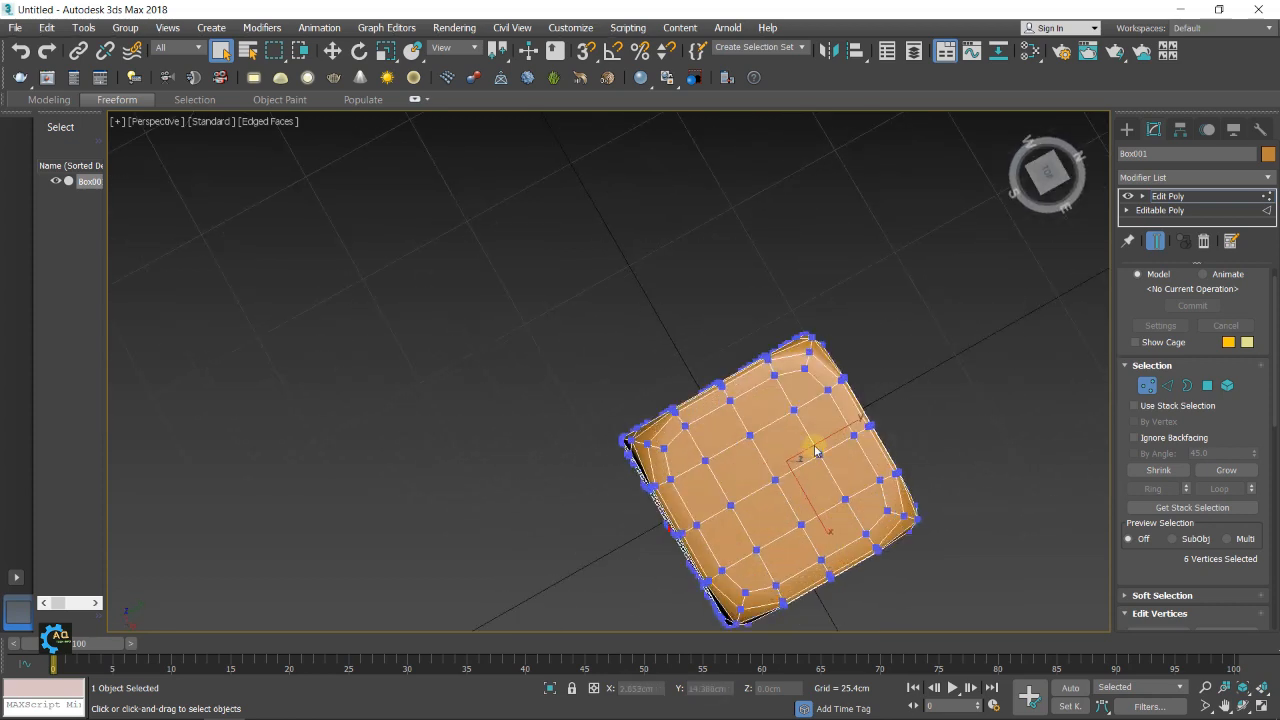
ctrl+click(792, 410)
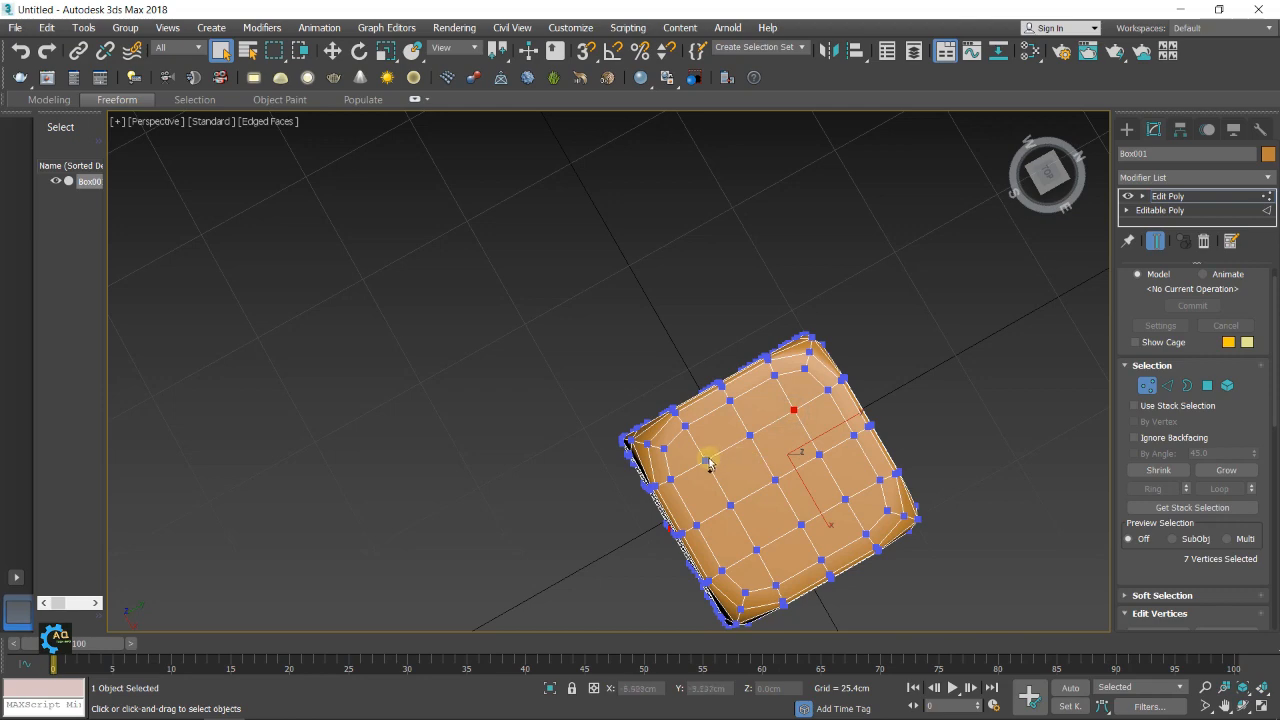
ctrl+click(705, 459)
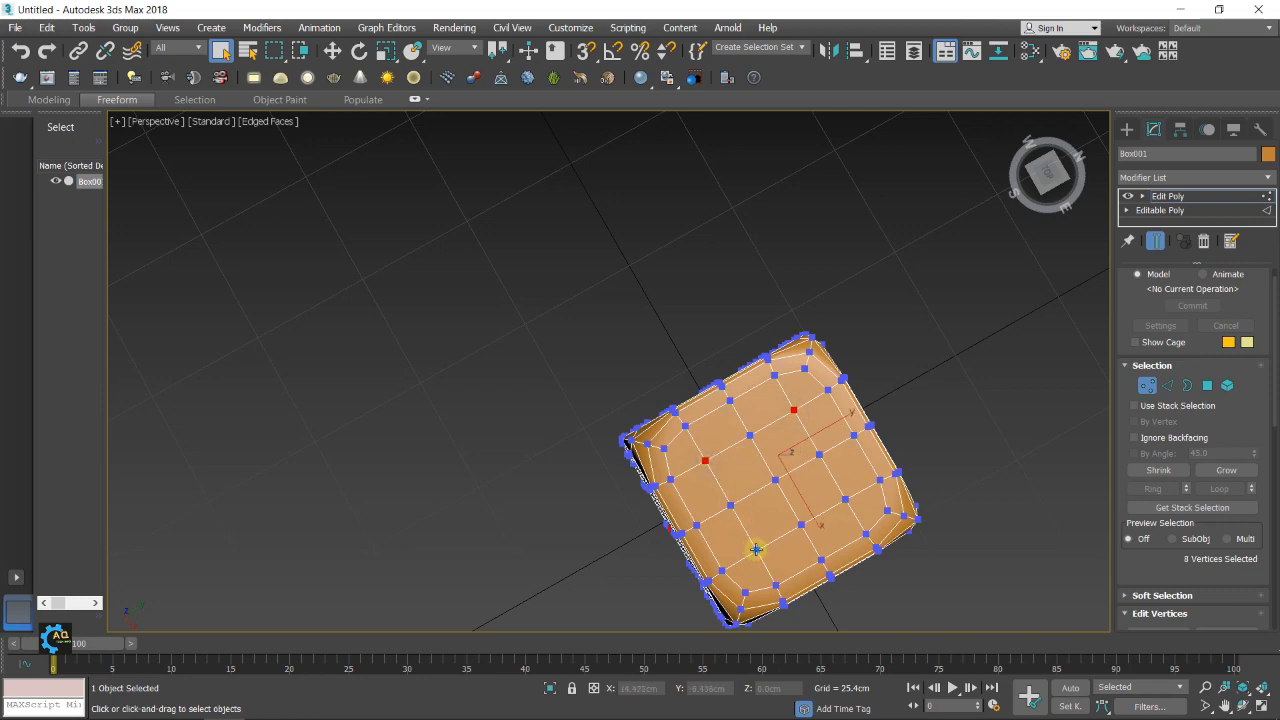
ctrl+click(756, 549)
ctrl+click(845, 501)
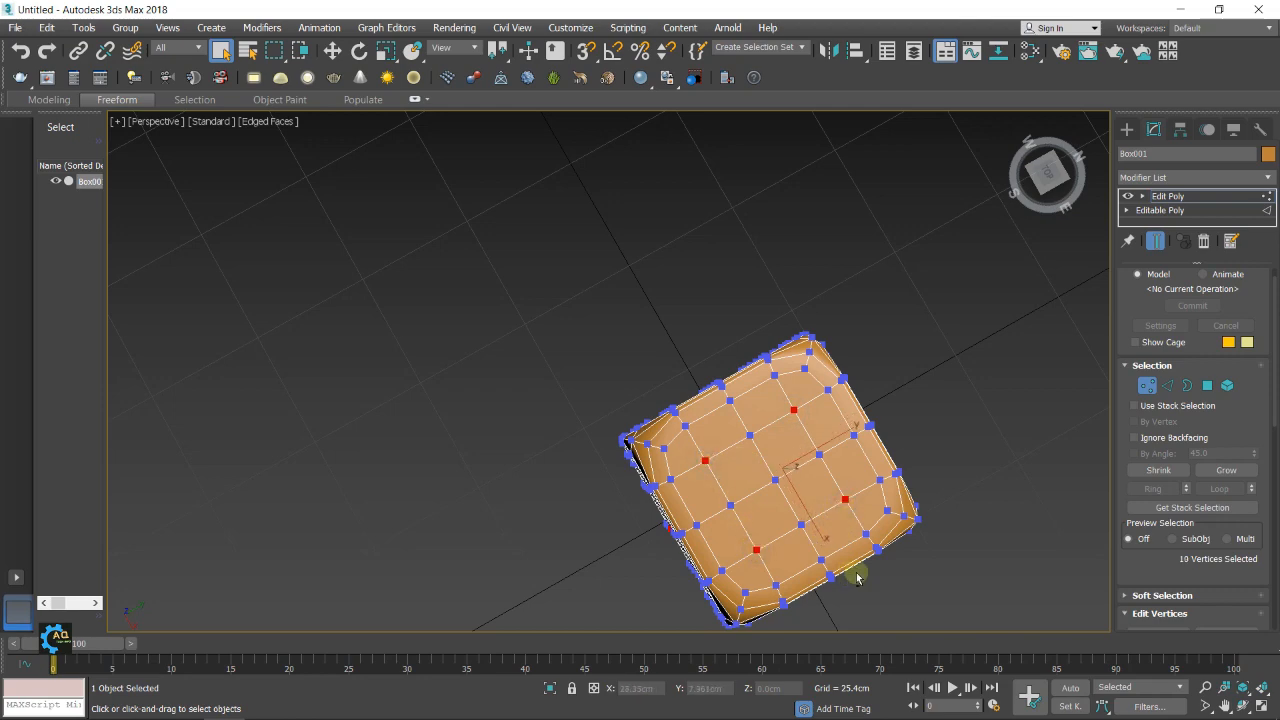
Add the centre vertex and the four corner vertices of the right face's inner 3x3 grid to the selection
alt+middle_drag(857, 577, 803, 458)
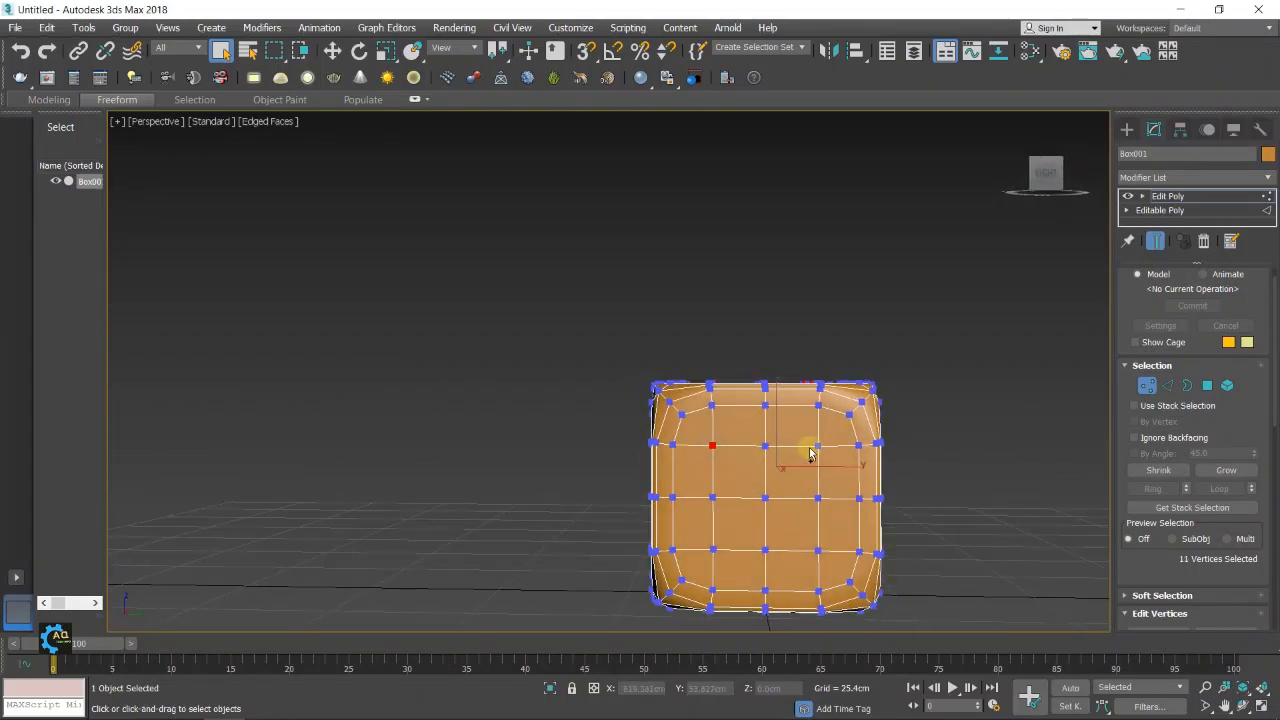
ctrl+click(817, 446)
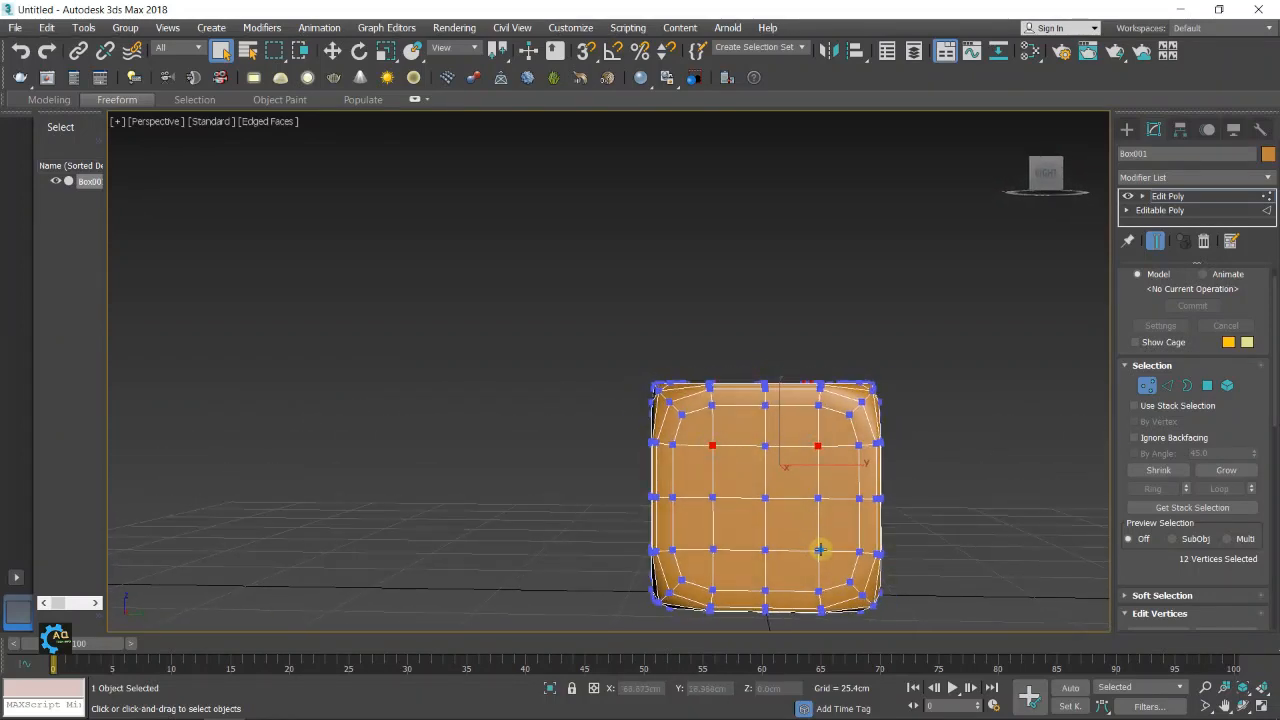
ctrl+click(819, 549)
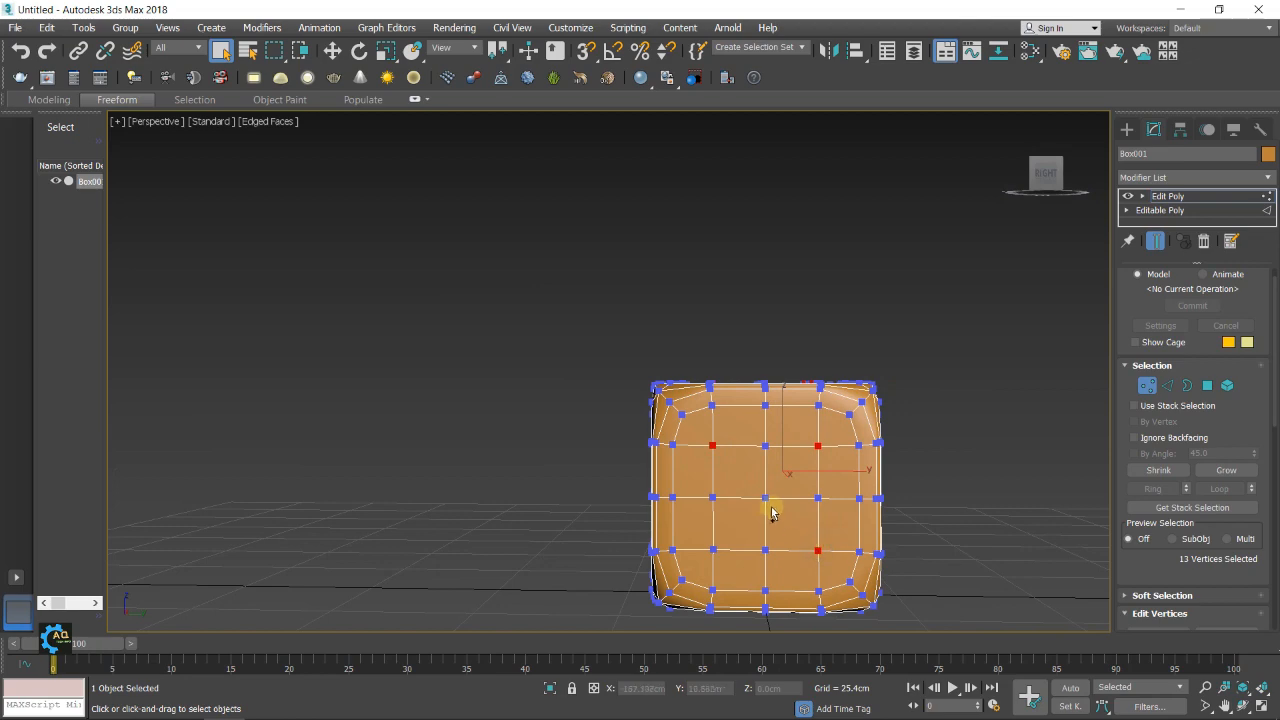
ctrl+click(712, 549)
Add six vertices of the left face's inner 3x3 grid to the selection, forming two vertical columns of three
alt+middle_drag(795, 556, 926, 524)
ctrl+click(848, 444)
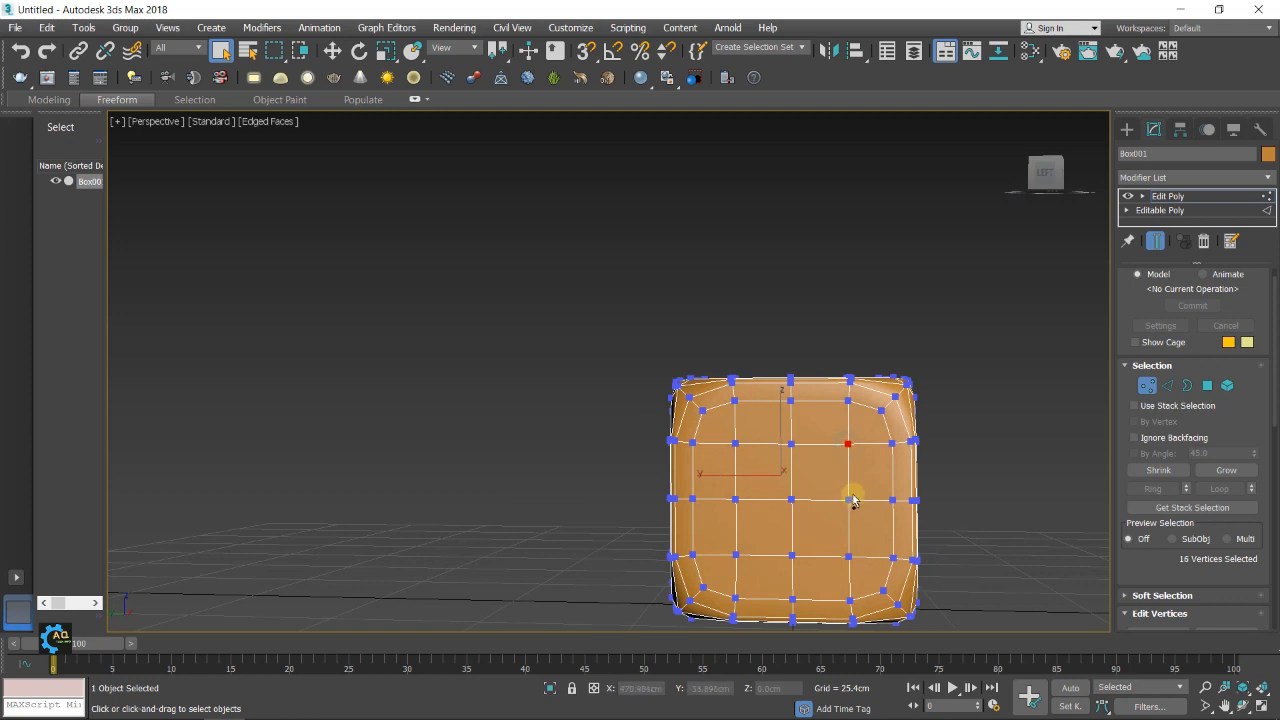
ctrl+click(847, 500)
ctrl+click(849, 556)
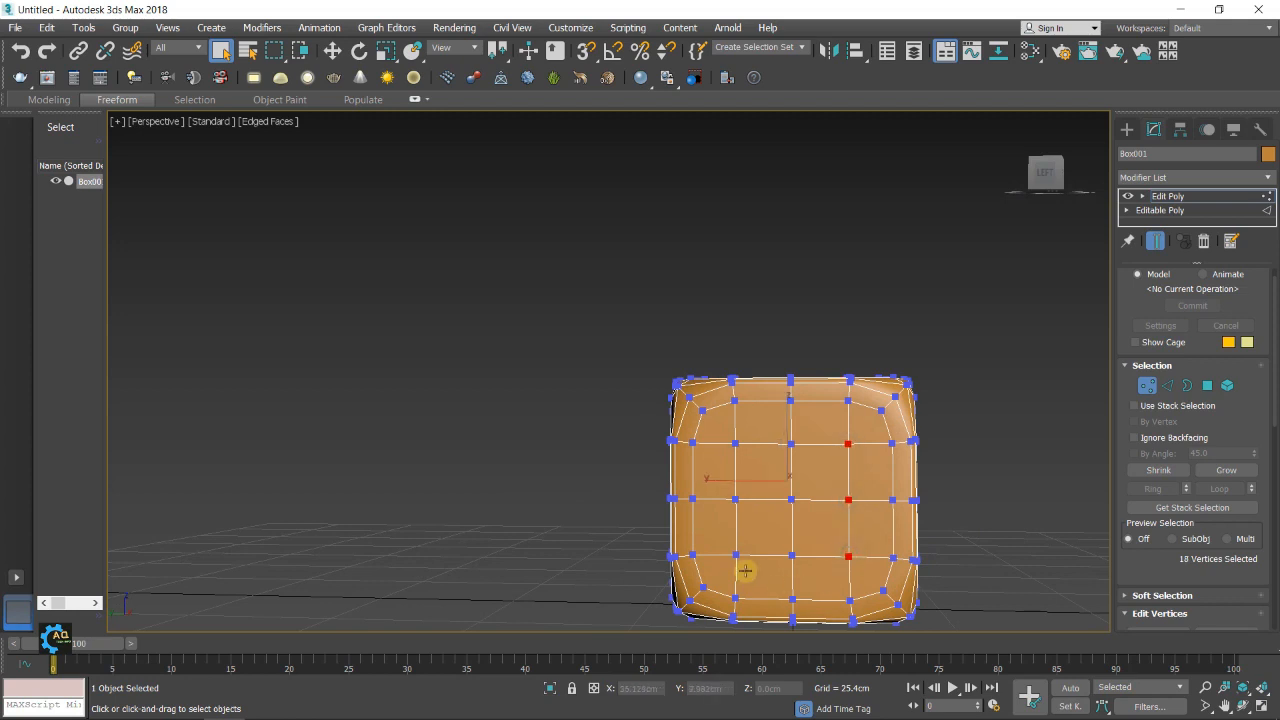
ctrl+click(735, 553)
ctrl+click(735, 499)
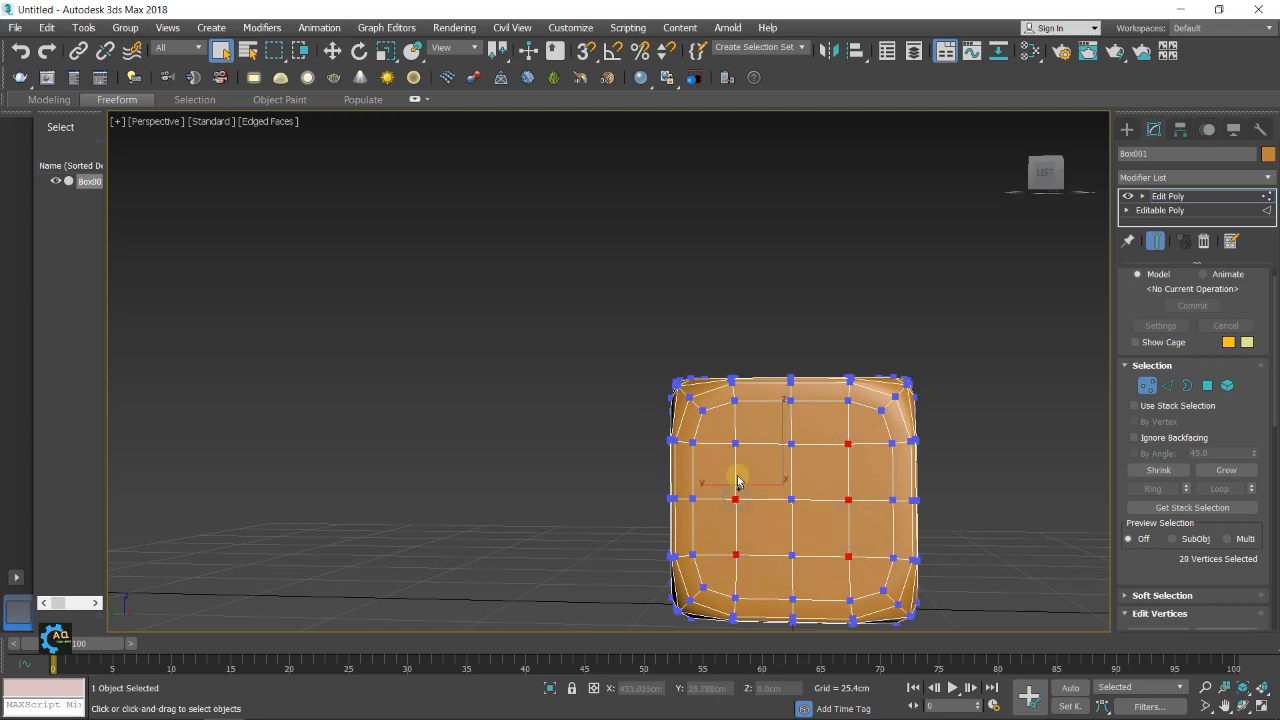
ctrl+click(735, 444)
Chamfer the selected vertices on all faces of the cube by 3.5 cm to form diamond-shaped polygons
alt+middle_drag(806, 561, 800, 510)
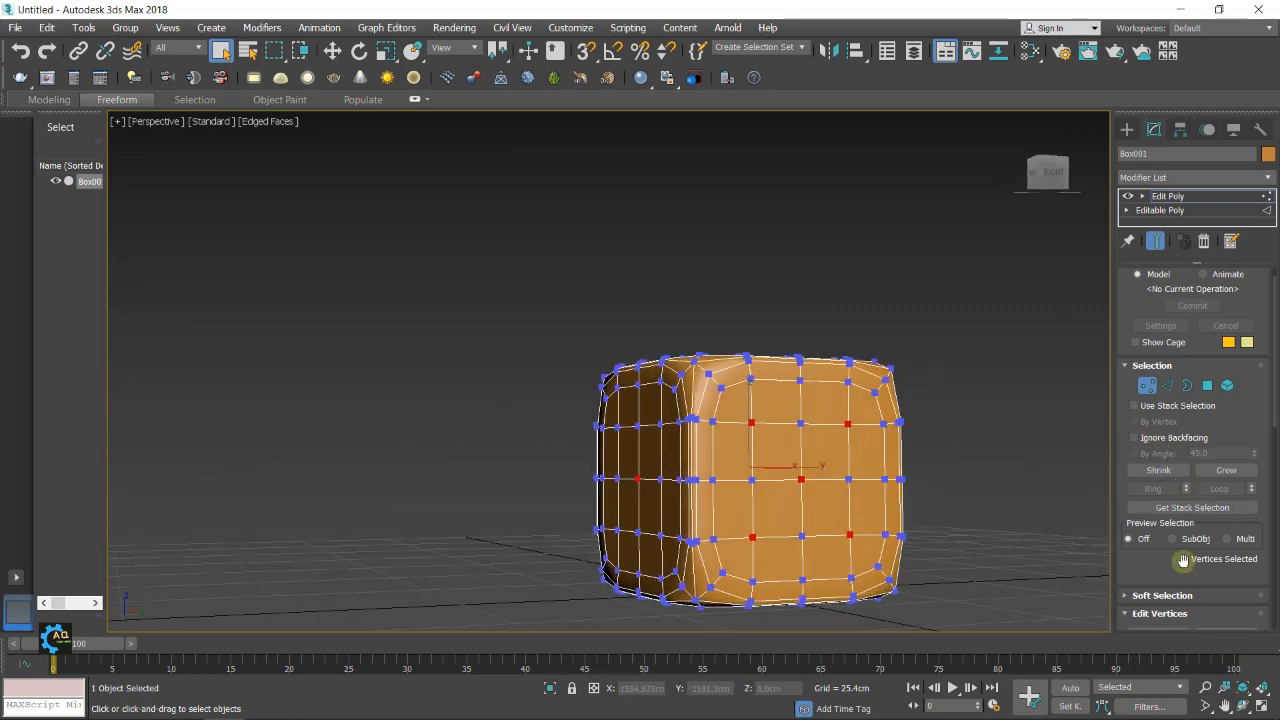
scroll(1182, 562, down, 3)
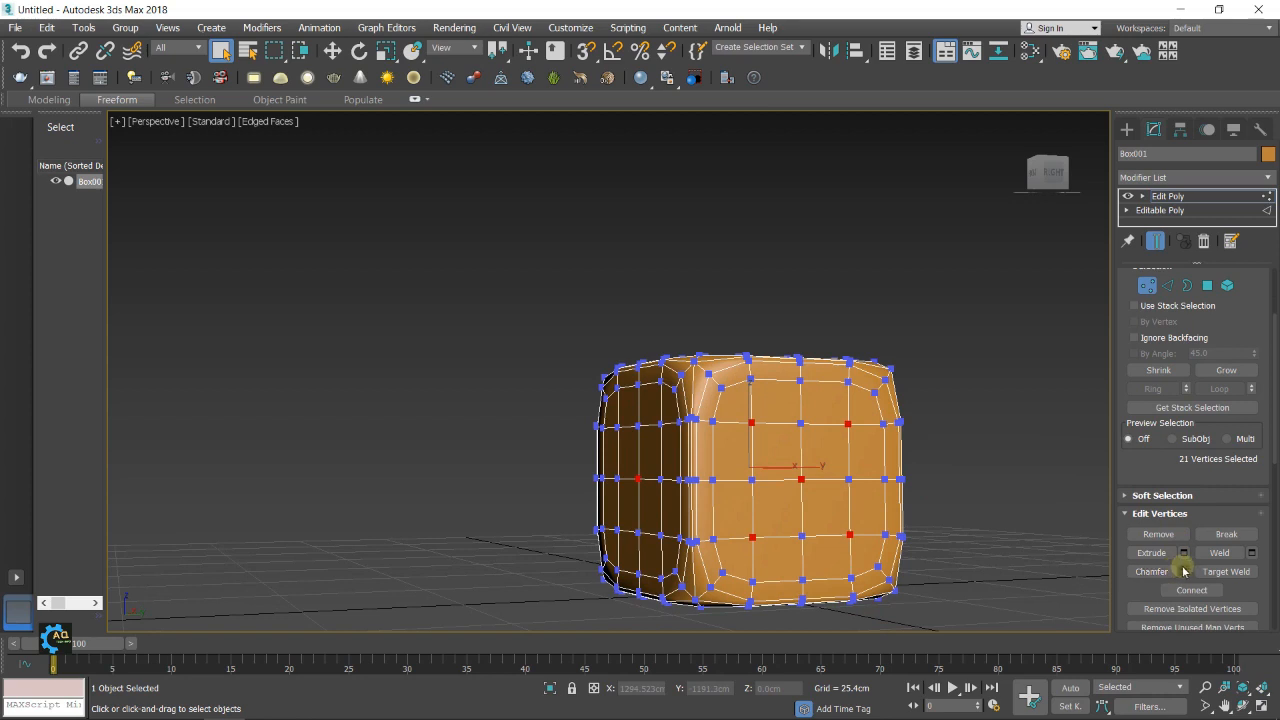
click(1183, 571)
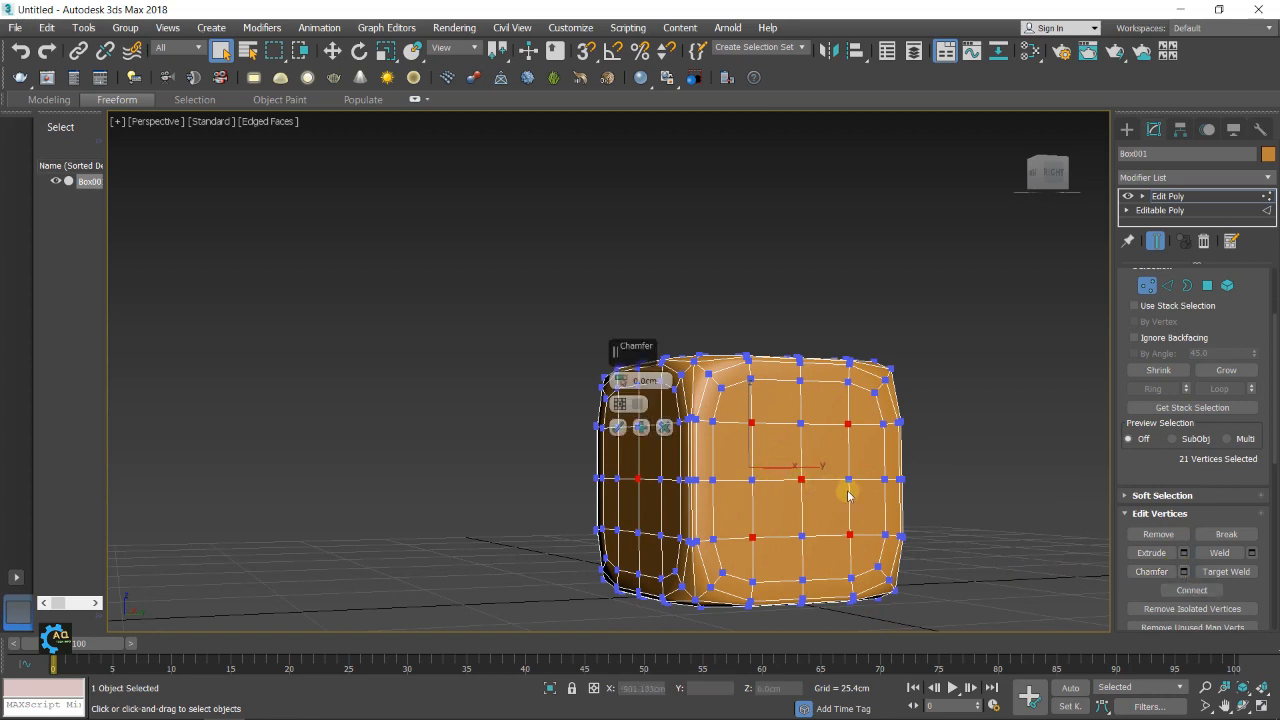
alt+middle_drag(937, 503, 917, 520)
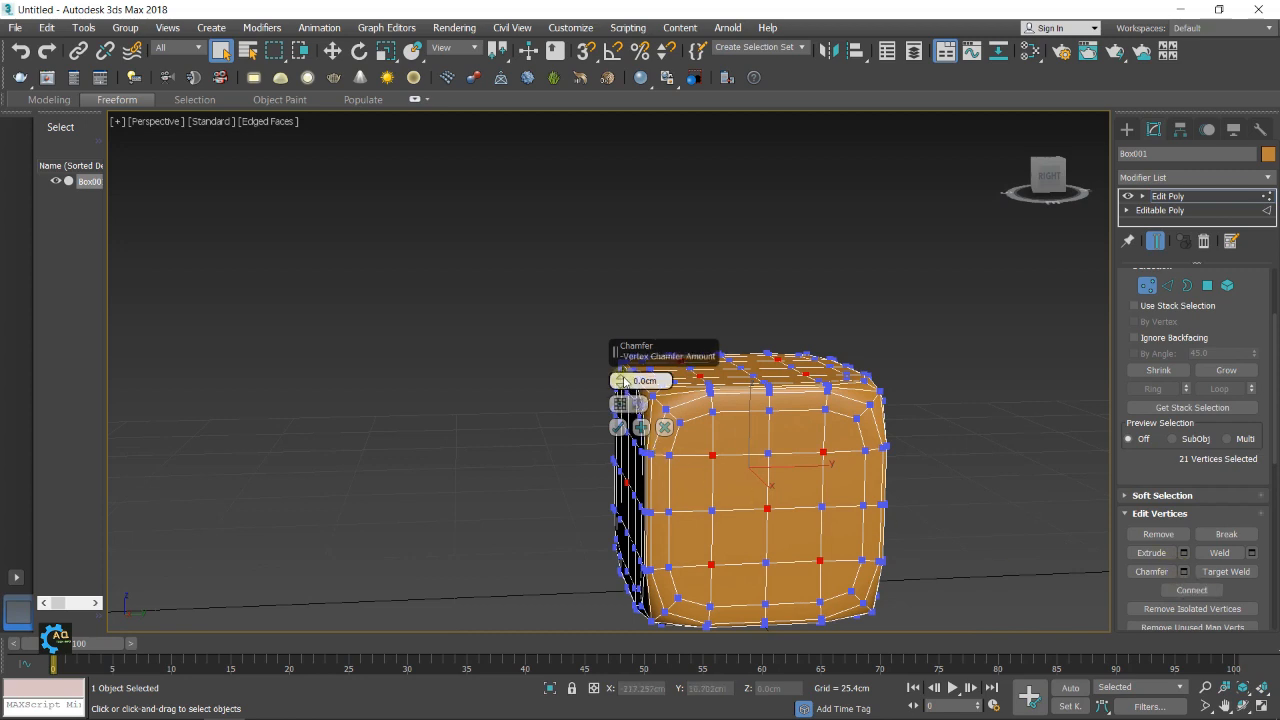
drag(621, 375, 689, 376)
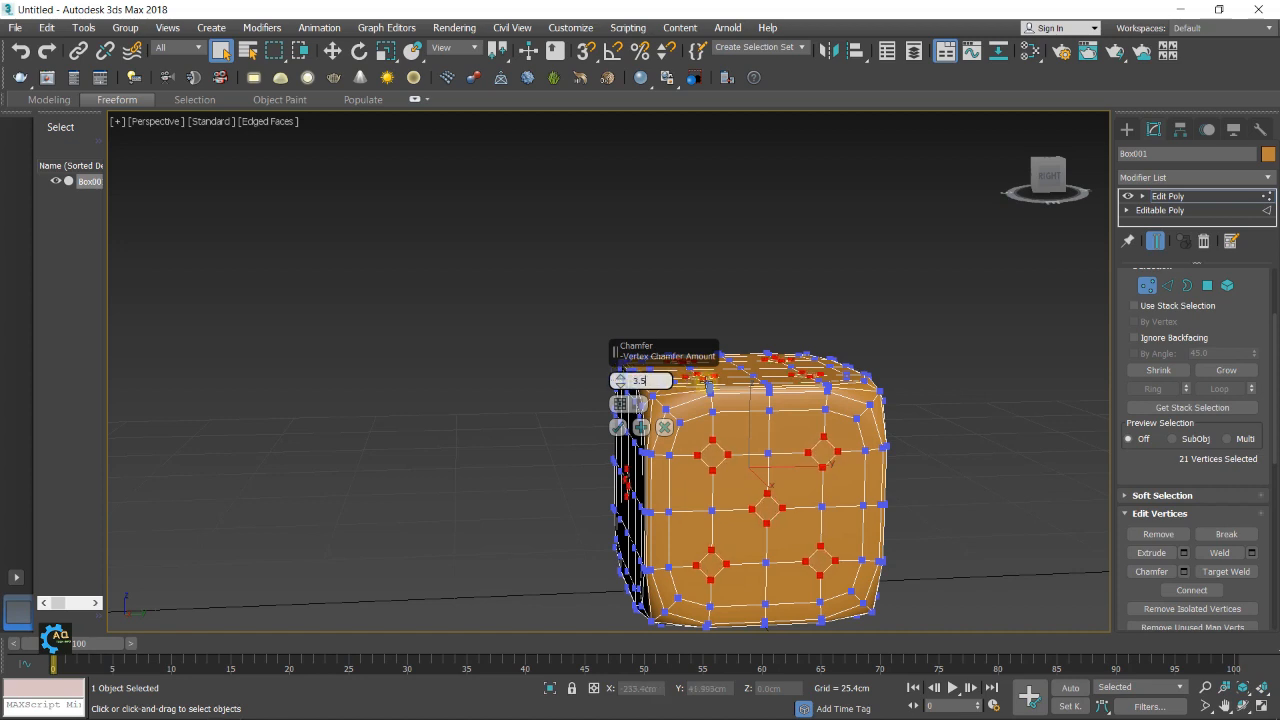
key(Return)
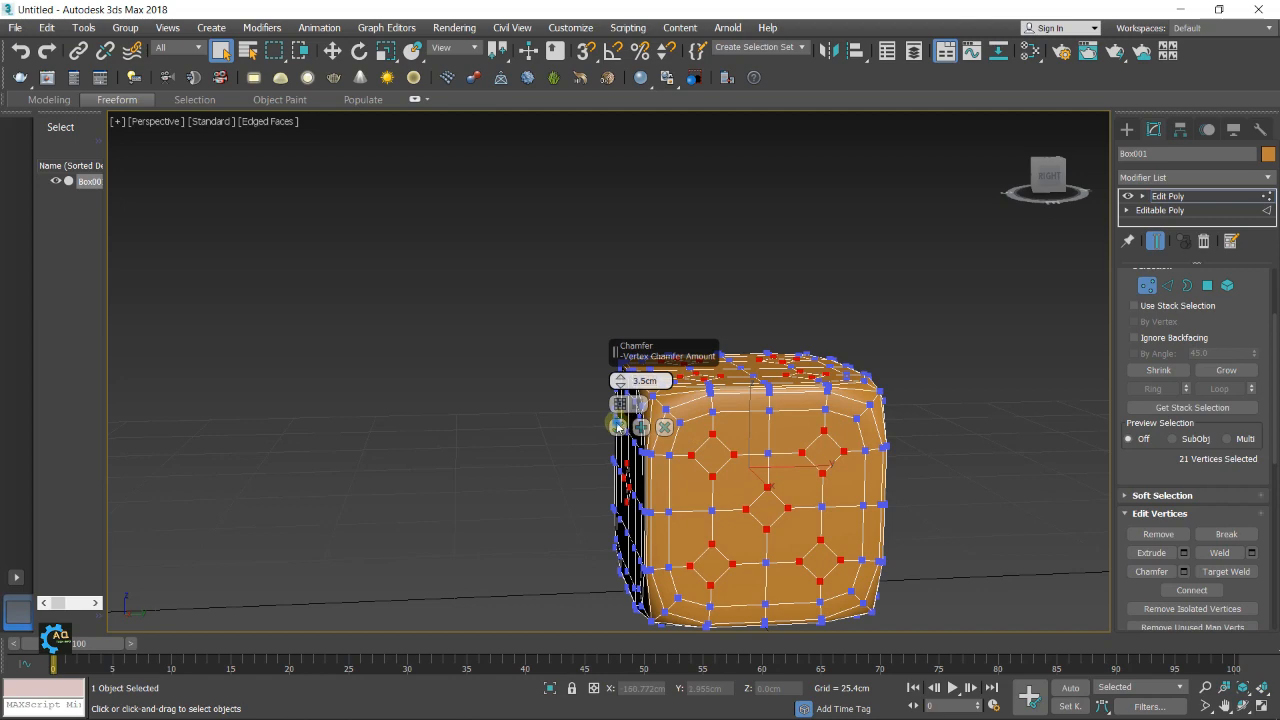
click(618, 425)
Select the five diamond polygons on the right face and add the three diagonal ones on the back face
alt+middle_drag(845, 535, 952, 476)
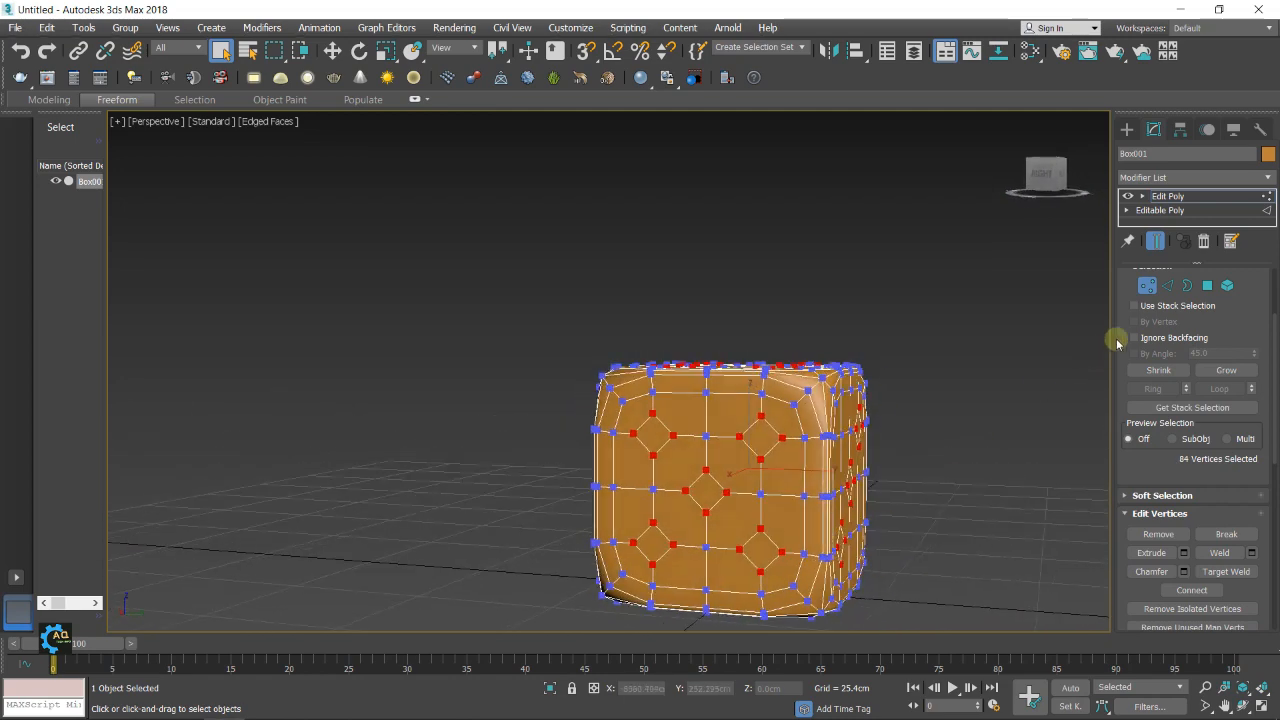
click(1207, 285)
click(756, 444)
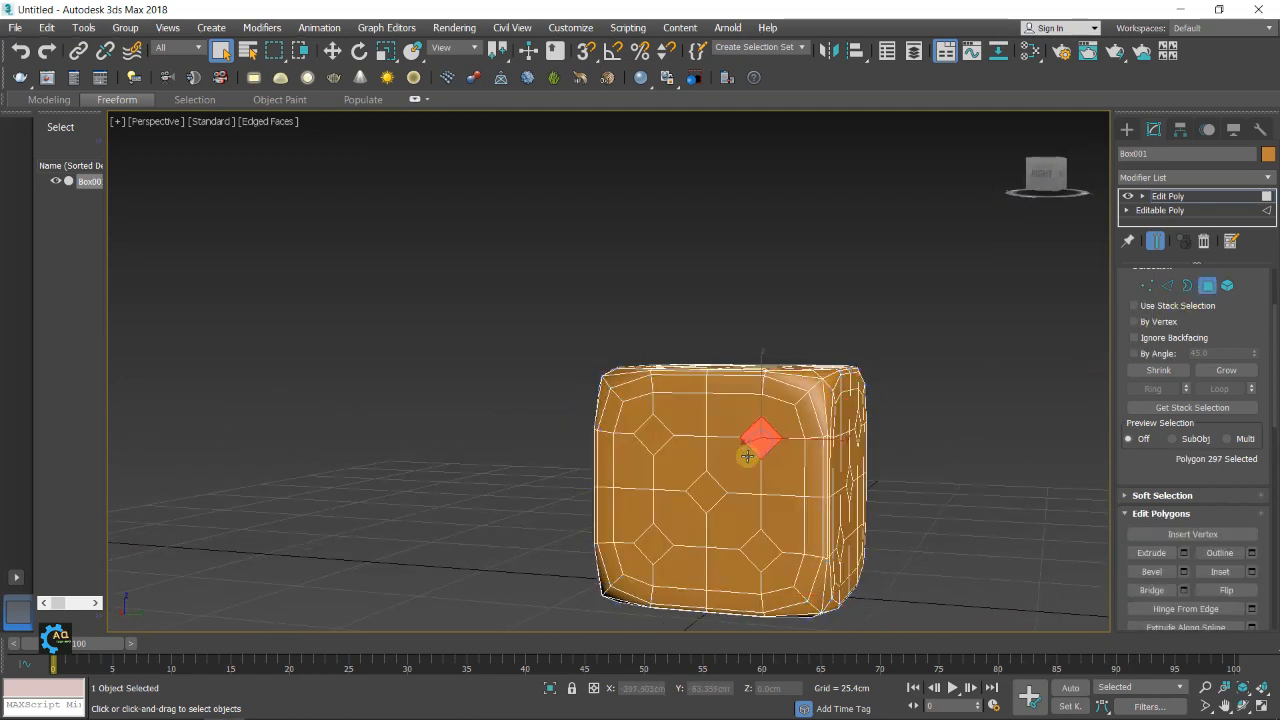
ctrl+click(703, 497)
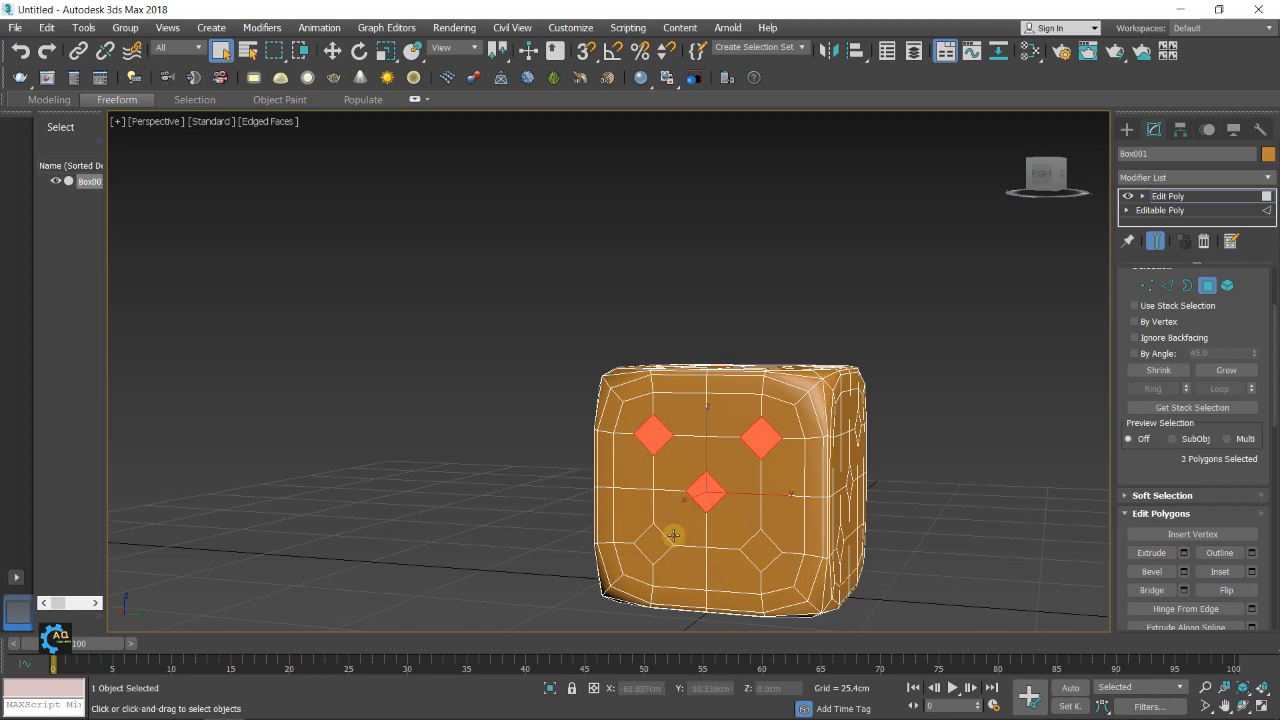
alt+middle_drag(929, 545, 853, 537)
ctrl+click(799, 585)
ctrl+click(864, 518)
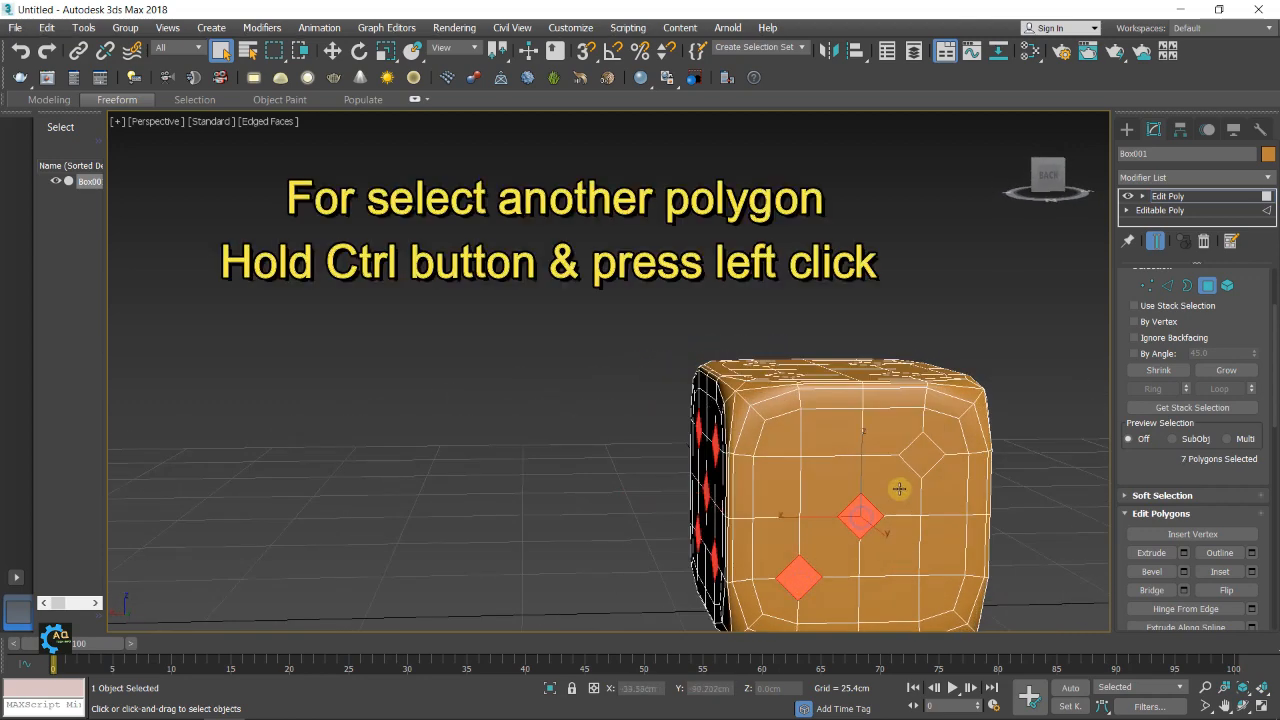
Add the six diamond polygons in two columns on the left face to the selection
alt+middle_drag(919, 457, 759, 457)
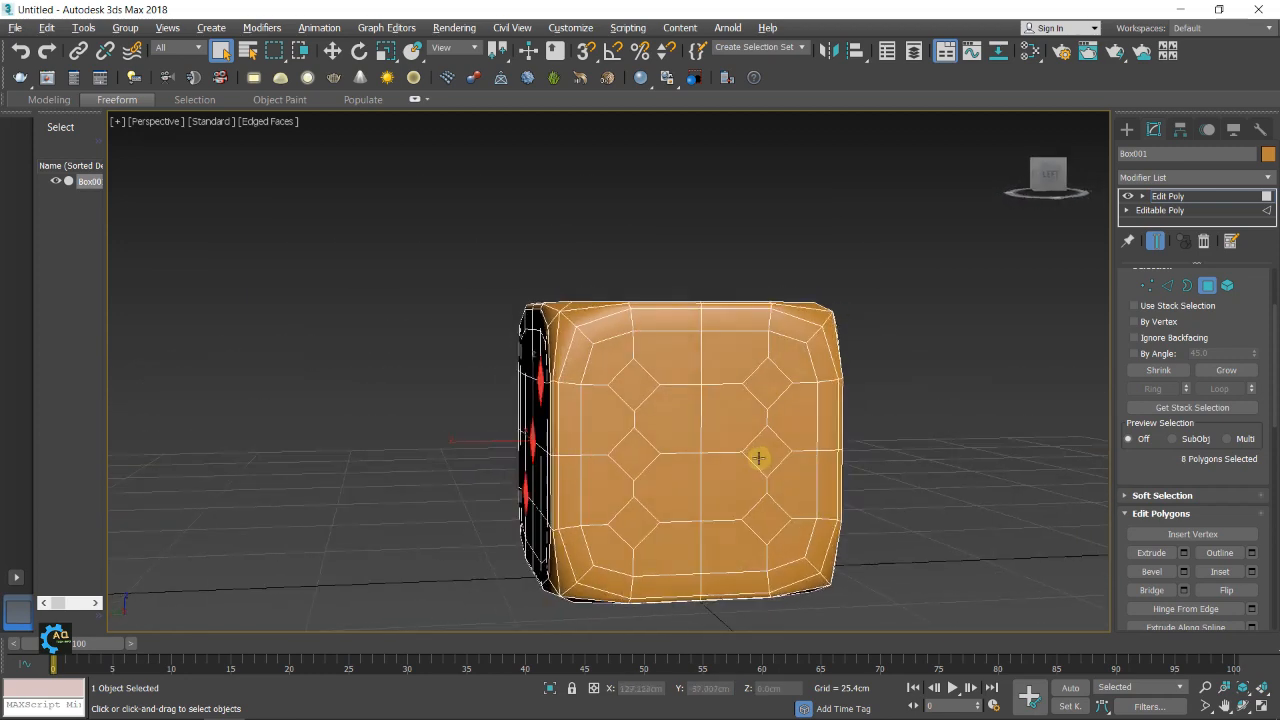
ctrl+click(636, 520)
ctrl+click(634, 455)
ctrl+click(632, 390)
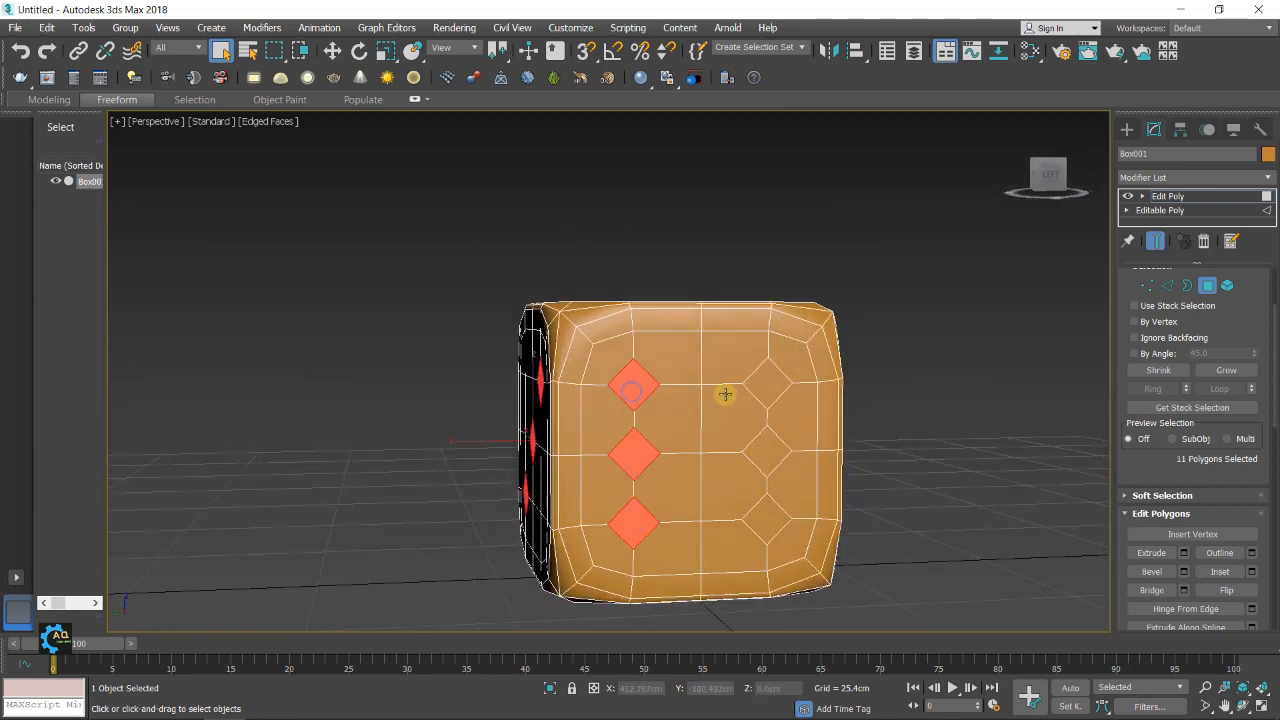
ctrl+click(755, 390)
ctrl+click(765, 459)
ctrl+click(766, 516)
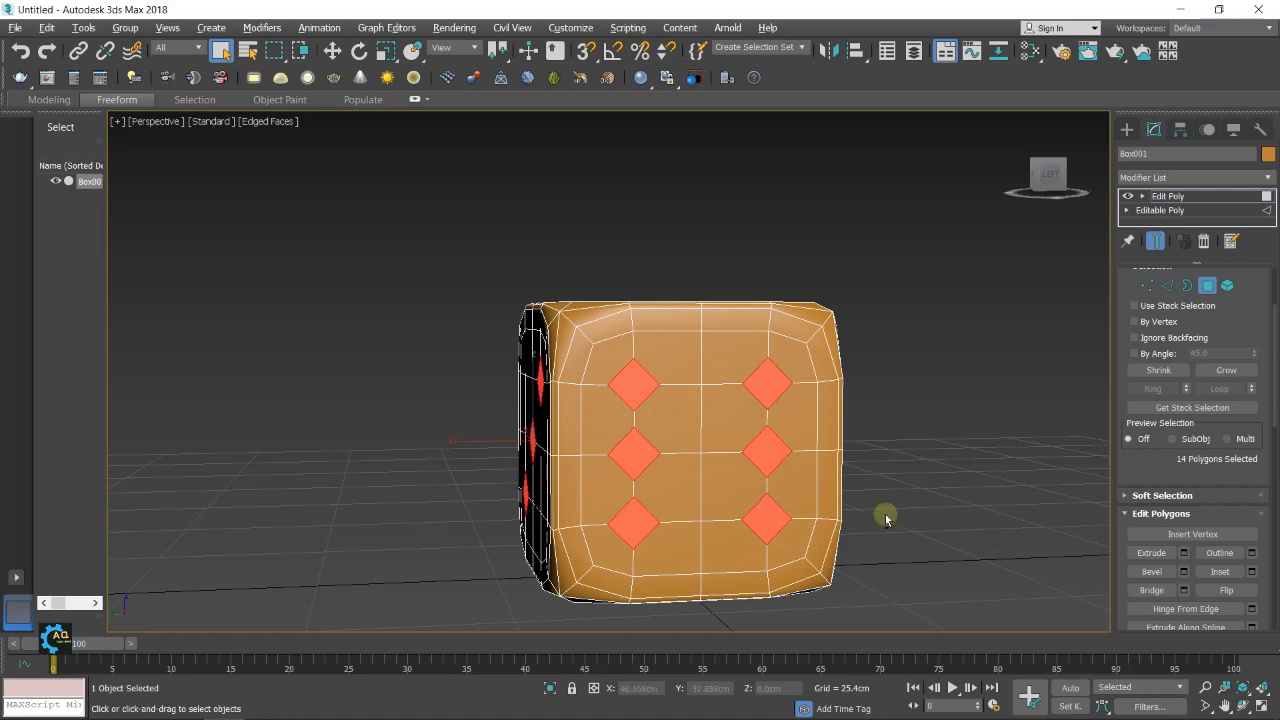
Add the front face's central diamond polygon and the top face's four diamond polygons to the selection
alt+middle_drag(886, 517, 790, 505)
ctrl+click(728, 457)
alt+middle_drag(728, 457, 782, 505)
ctrl+click(699, 427)
ctrl+click(745, 330)
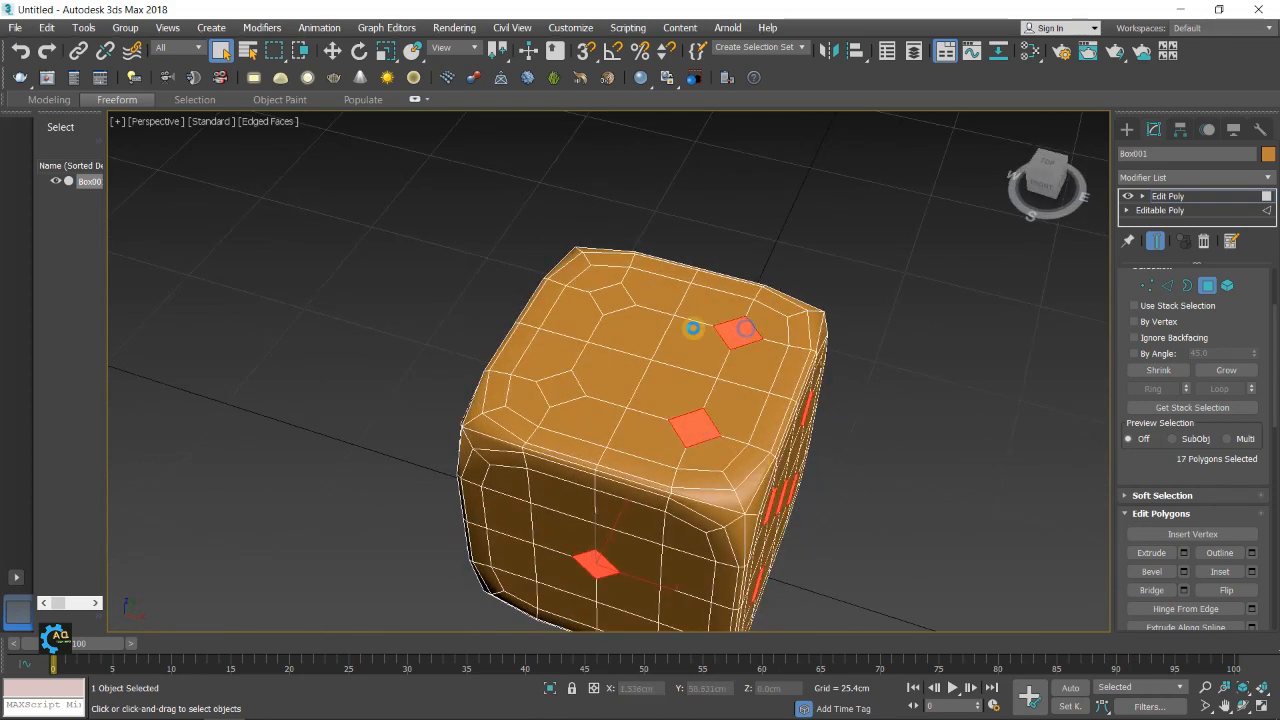
ctrl+click(617, 303)
ctrl+click(563, 384)
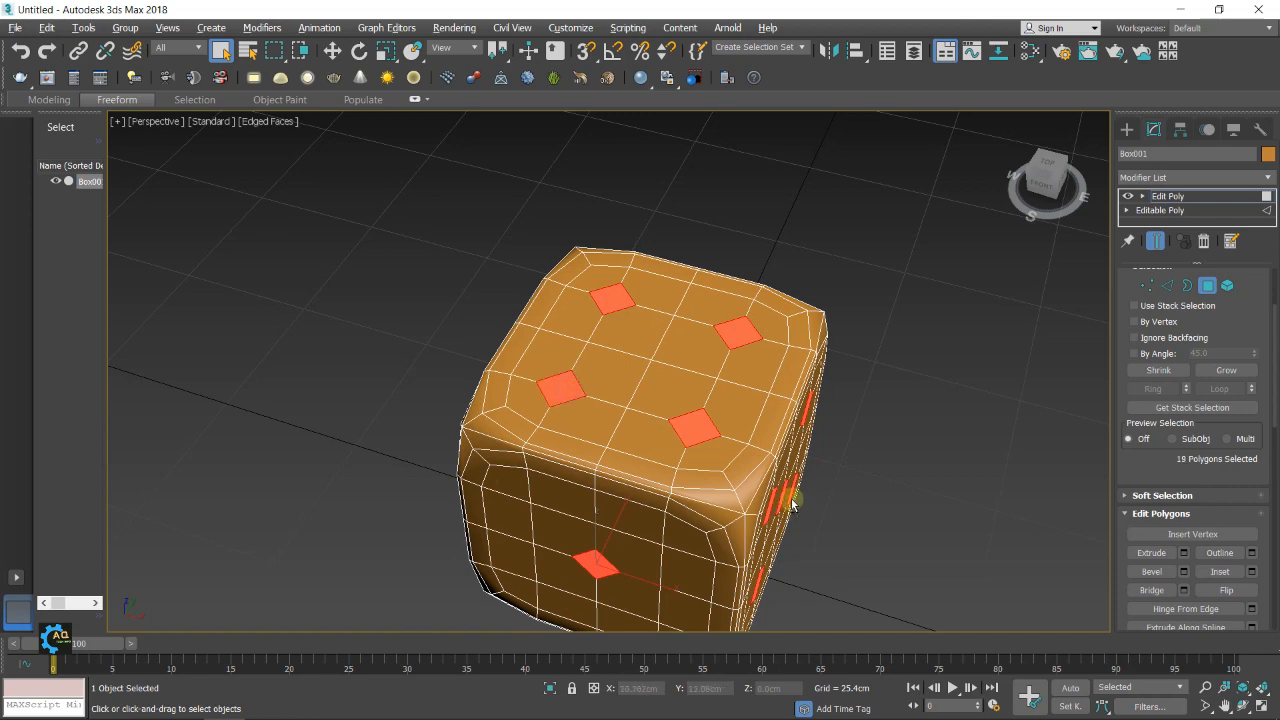
Add the two diagonally opposite diamond polygons on the bottom face to the selection
alt+middle_drag(792, 505, 750, 345)
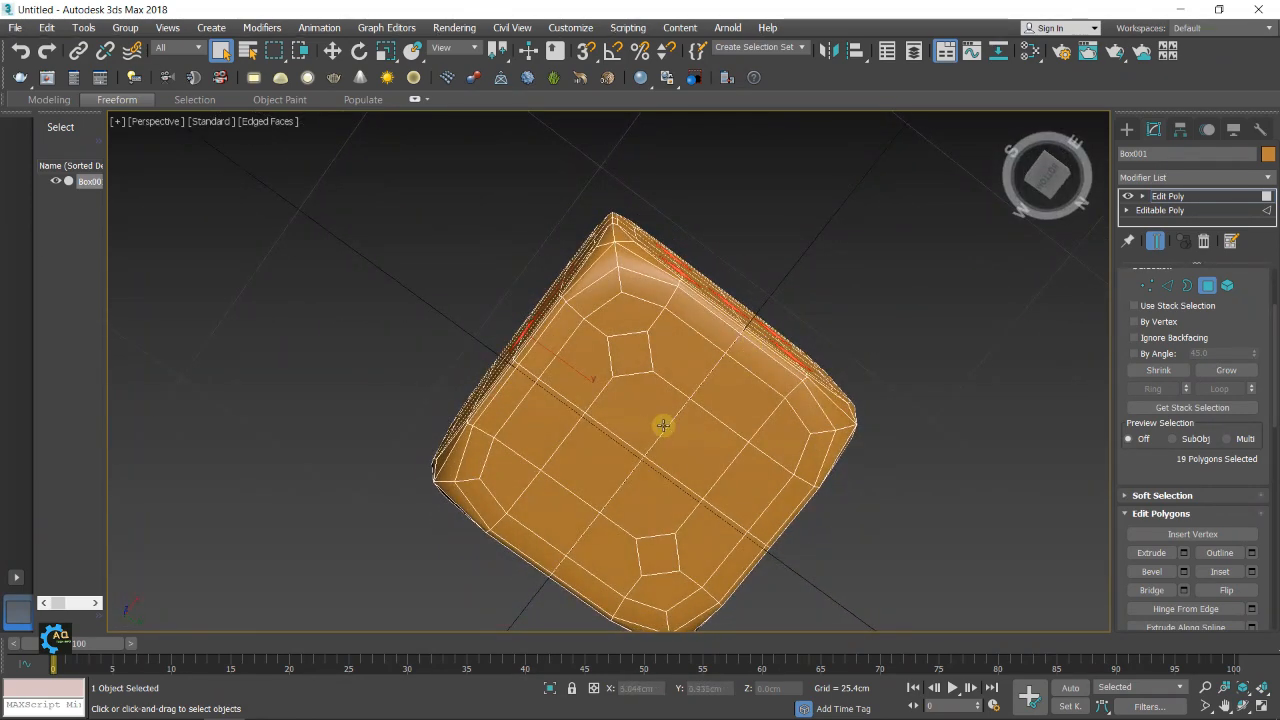
ctrl+click(633, 364)
ctrl+click(662, 547)
alt+middle_drag(691, 517, 544, 625)
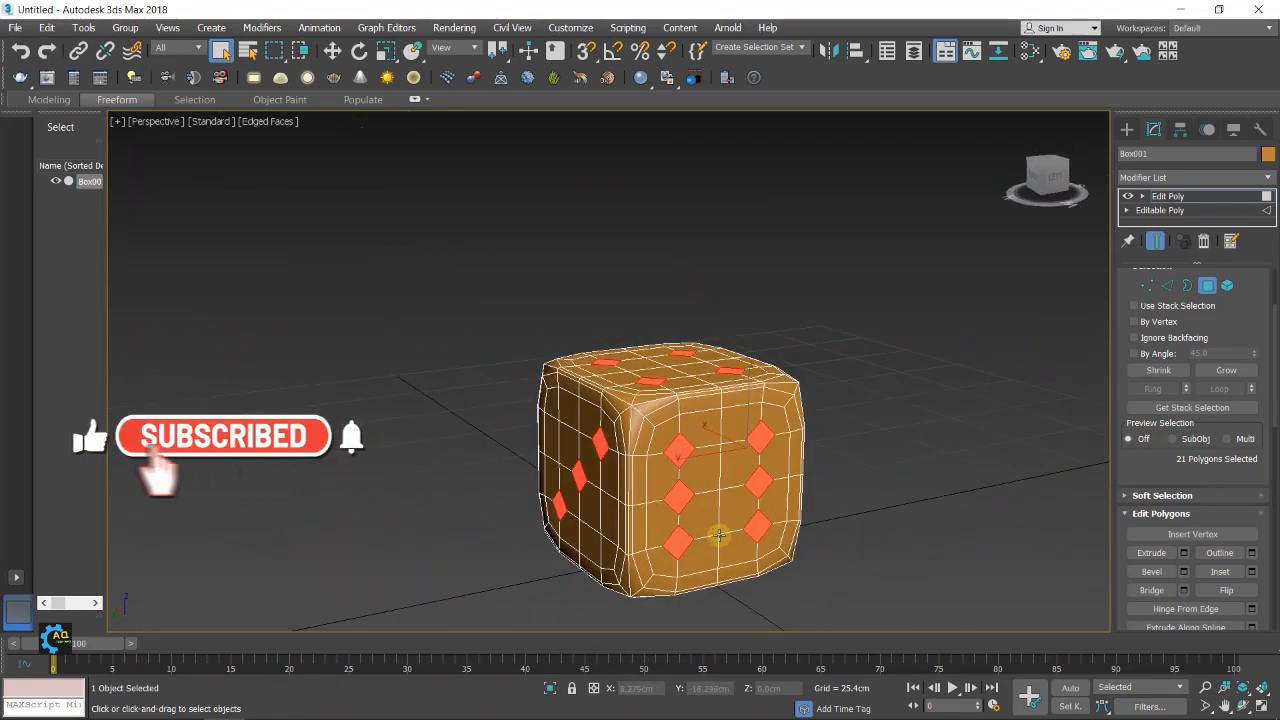
Bevel the selected diamond polygons inward with a height of -3.5 cm and an outline of -0.5 cm
alt+middle_drag(710, 524, 748, 513)
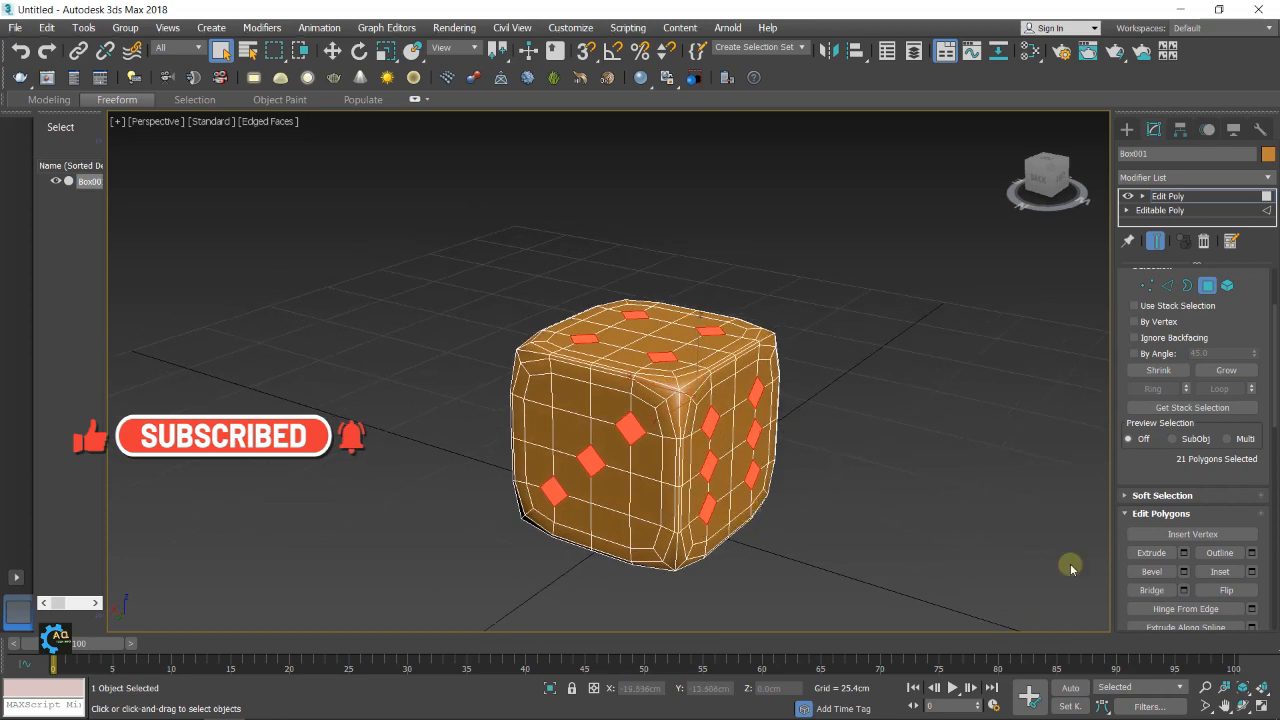
click(1184, 572)
scroll(752, 433, up, 2)
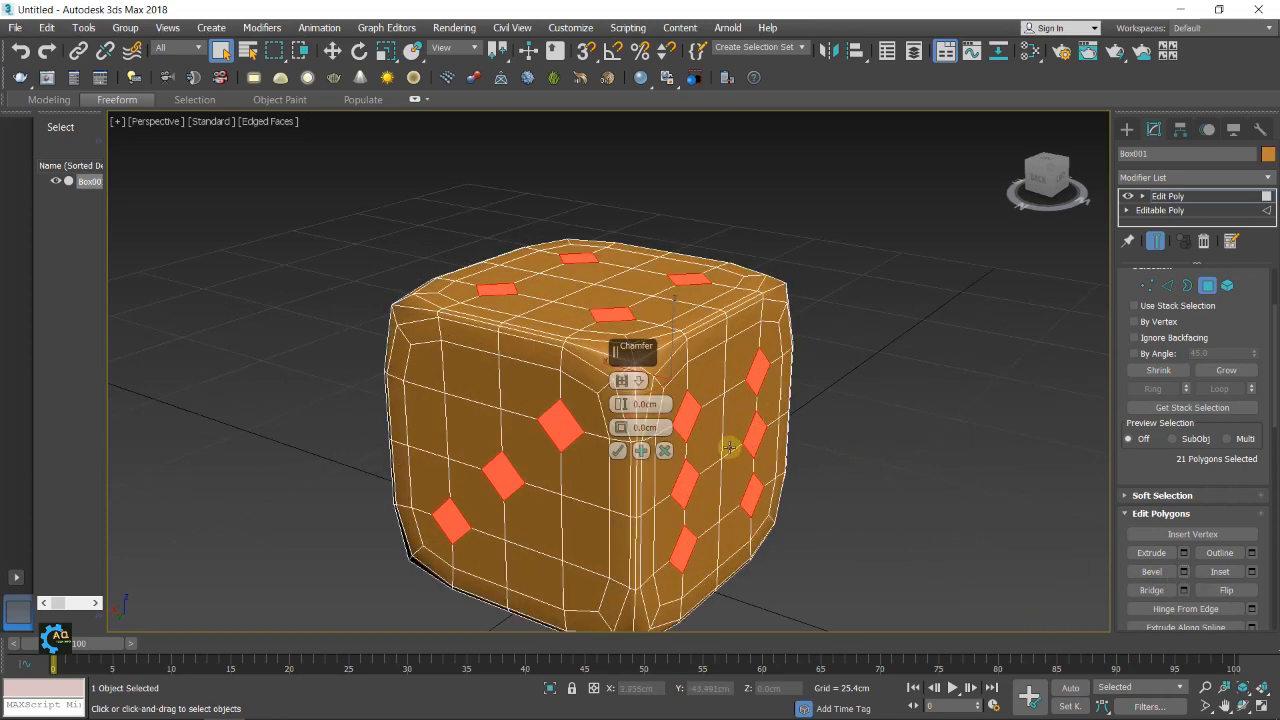
alt+middle_drag(729, 447, 714, 445)
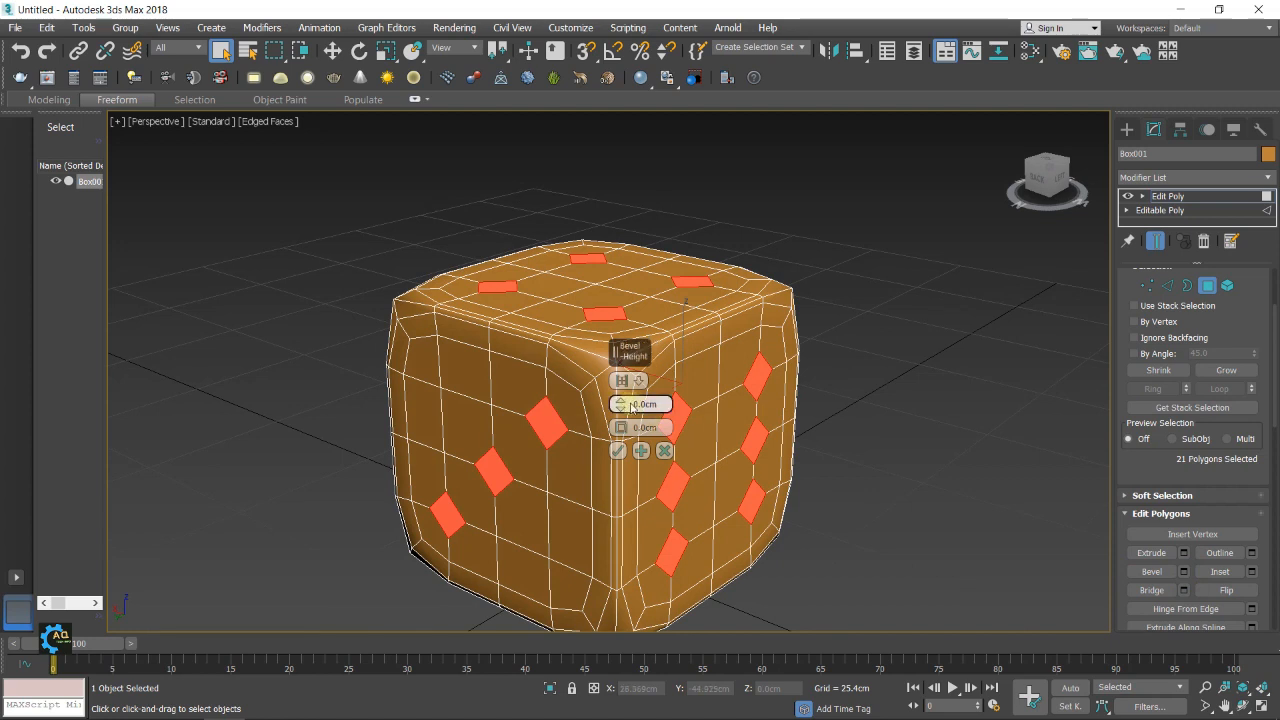
drag(620, 398, 620, 396)
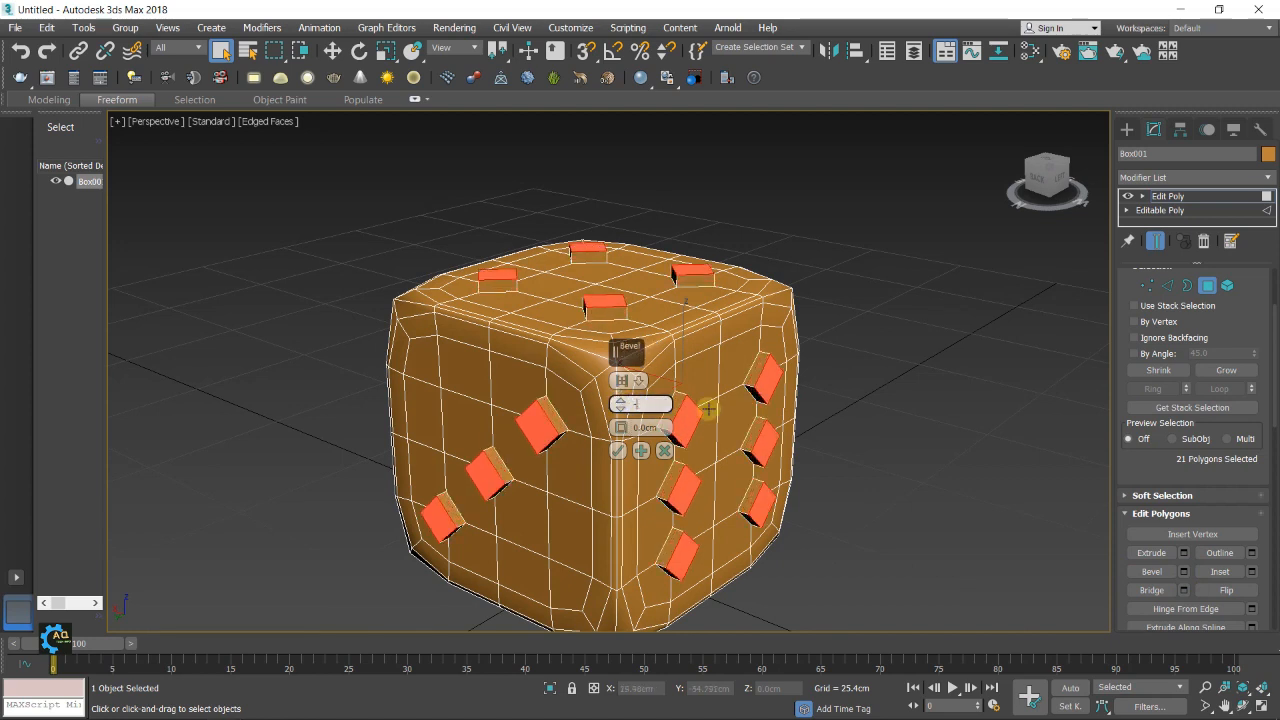
key(Return)
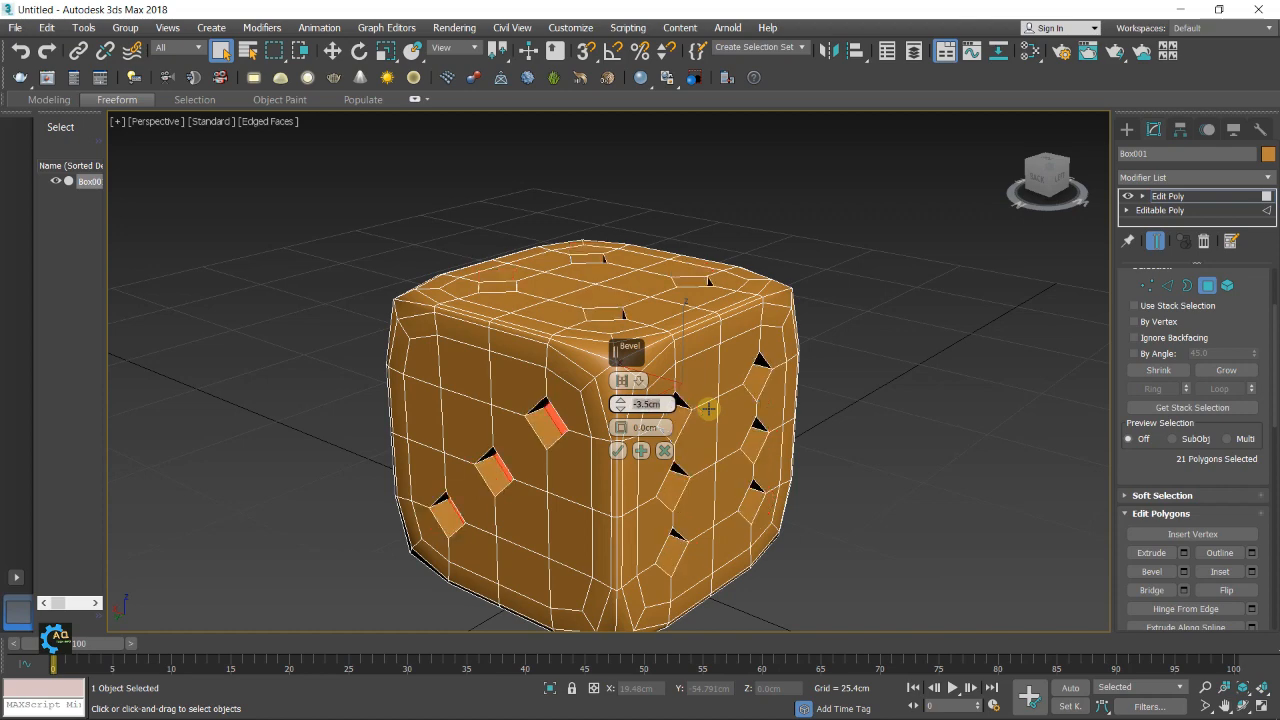
alt+middle_drag(847, 462, 785, 446)
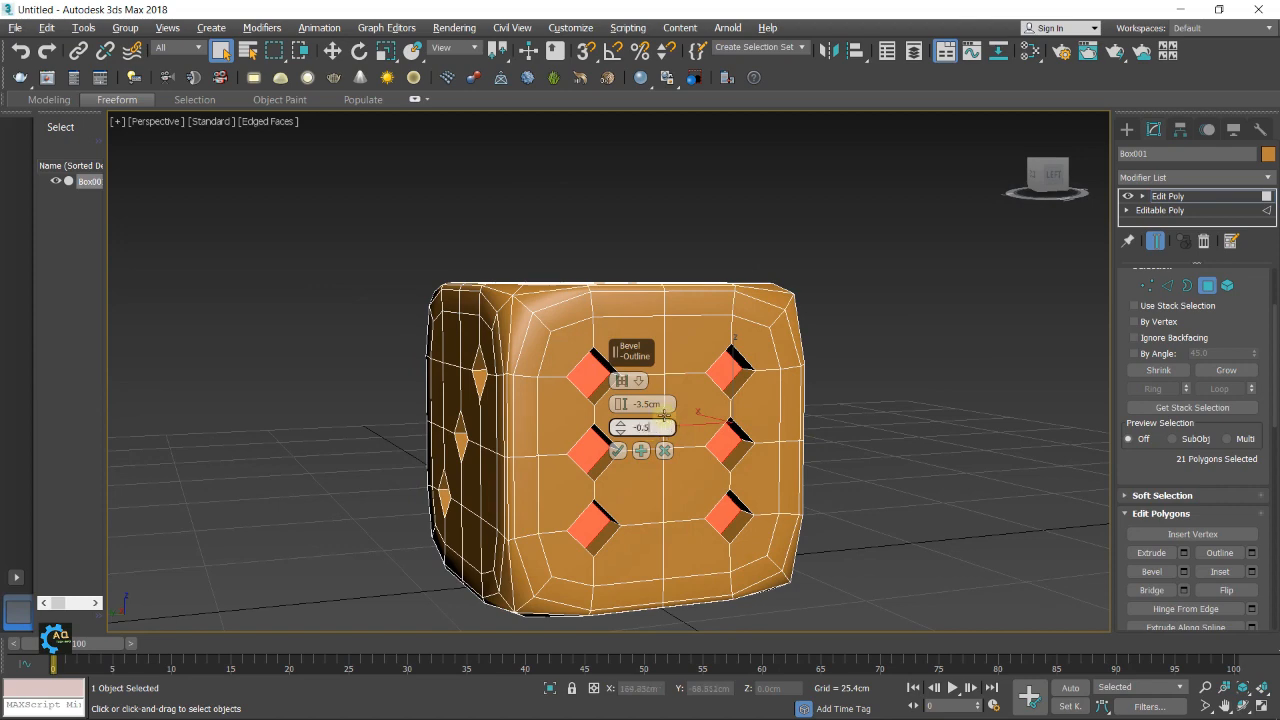
key(Return)
click(617, 451)
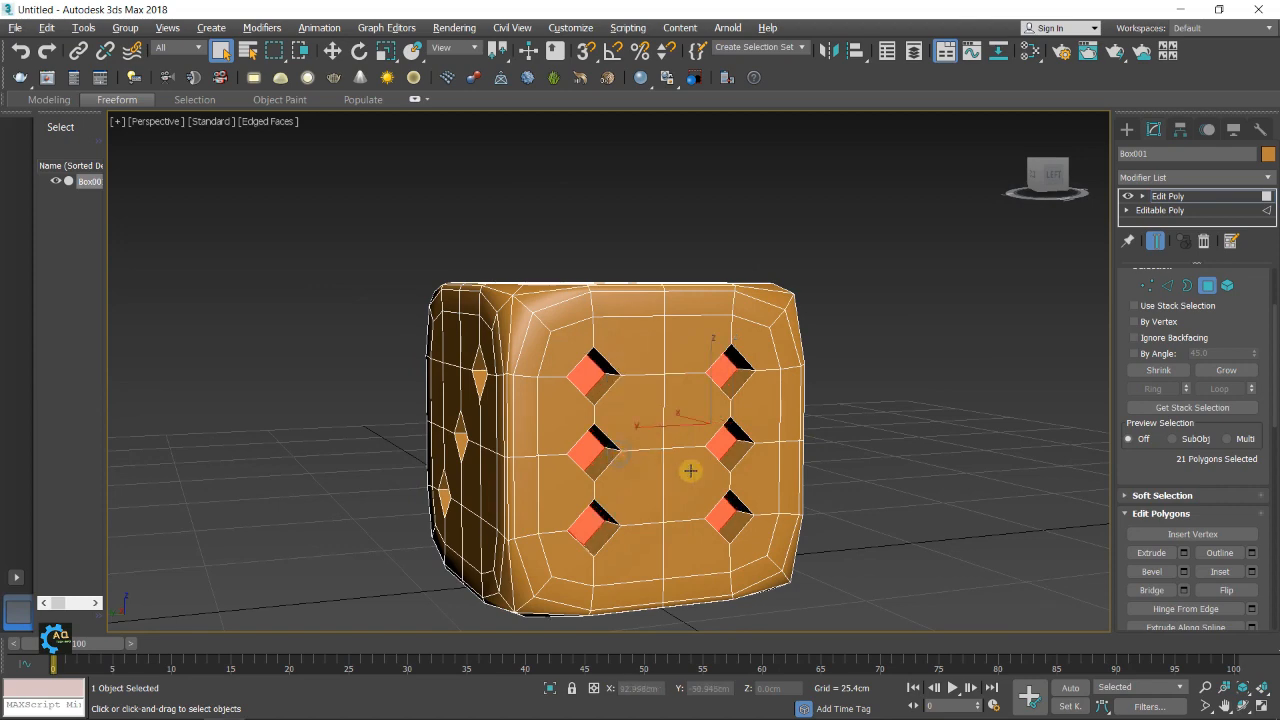
Grow the selection to include the side walls of the recessed dots and set its material ID to 1
mouse_move(881, 520)
alt+middle_down()
mouse_move(826, 517)
mouse_move(849, 509)
mouse_move(903, 526)
alt+middle_up()
click(1226, 370)
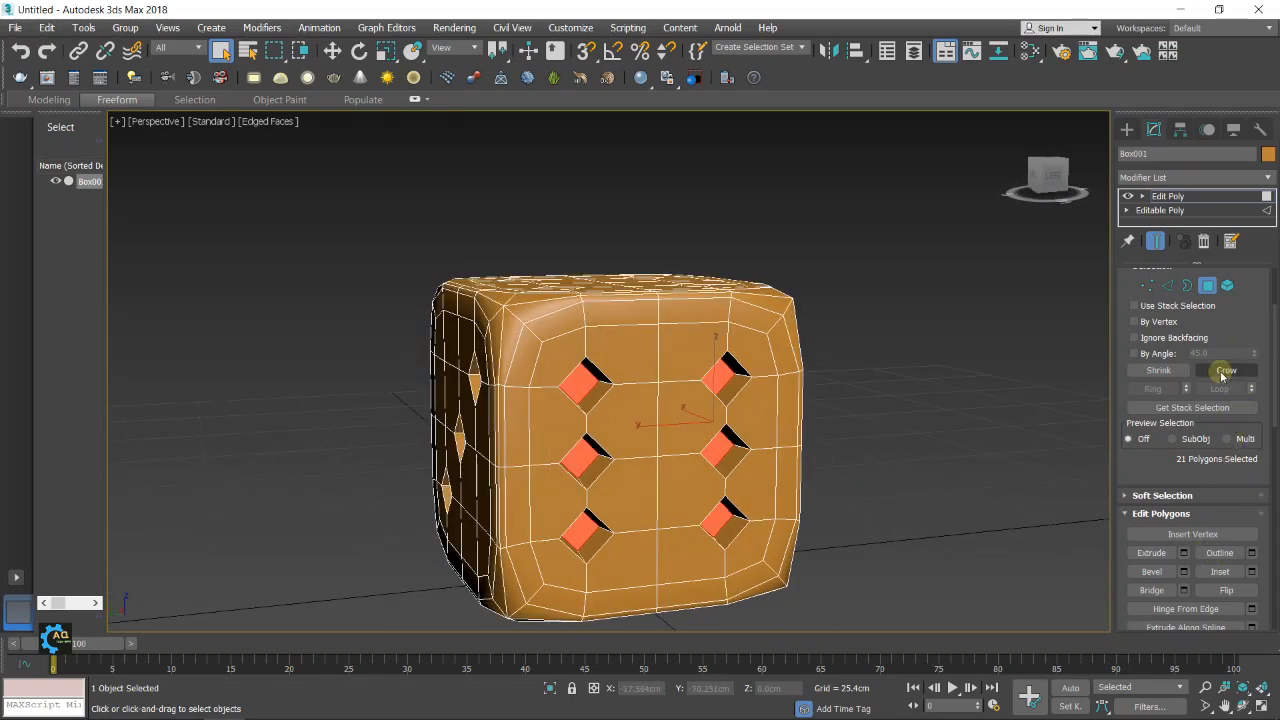
alt+middle_drag(946, 449, 932, 481)
scroll(1200, 540, down, 10)
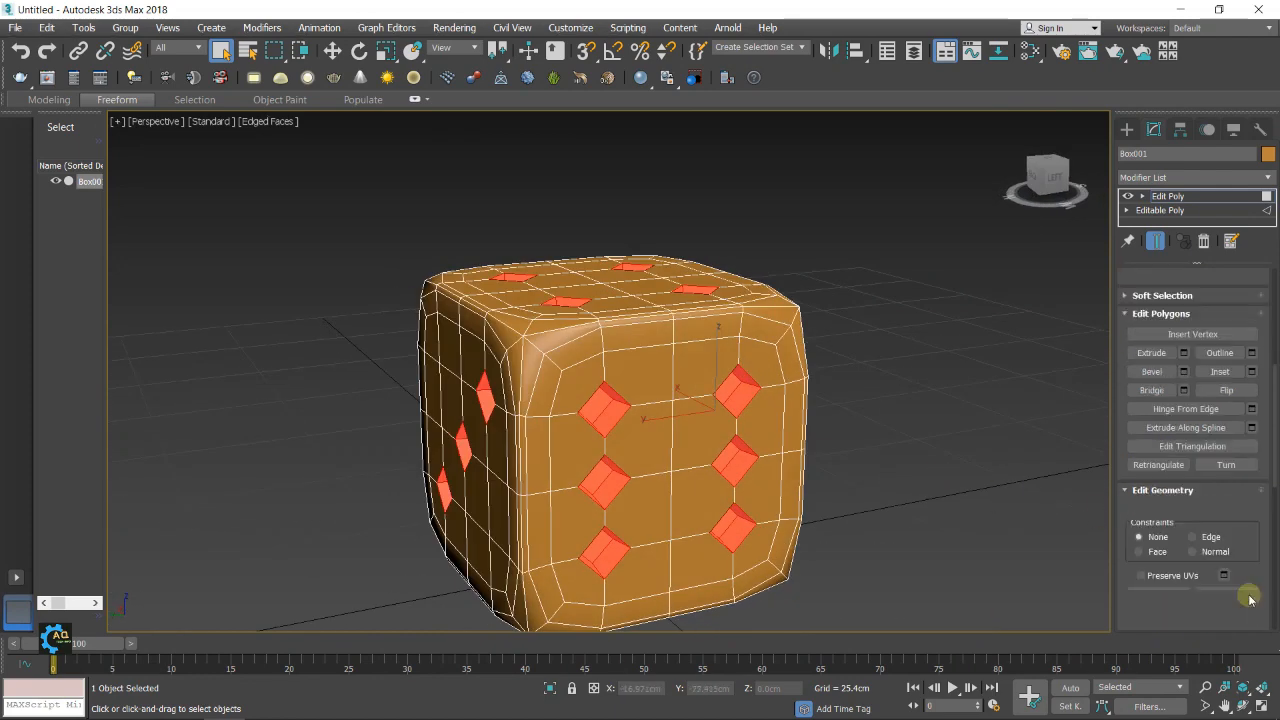
scroll(1215, 544, down, 2)
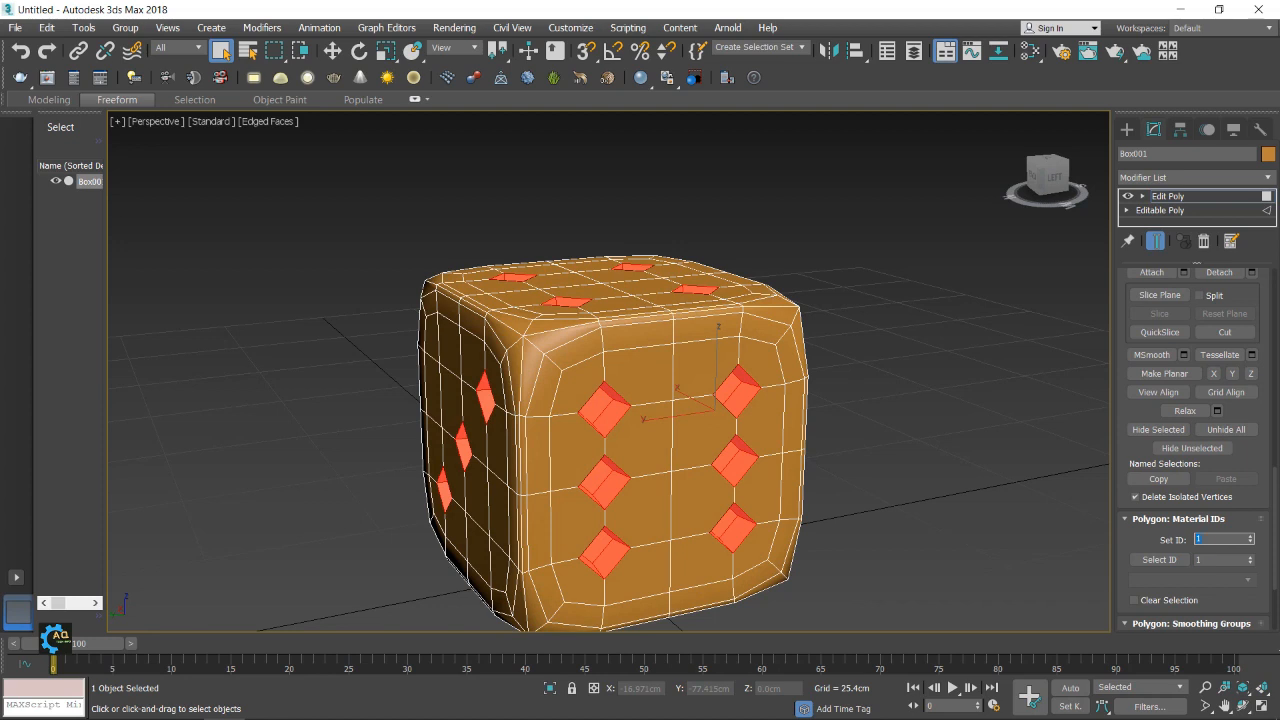
middle_drag(843, 475, 864, 468)
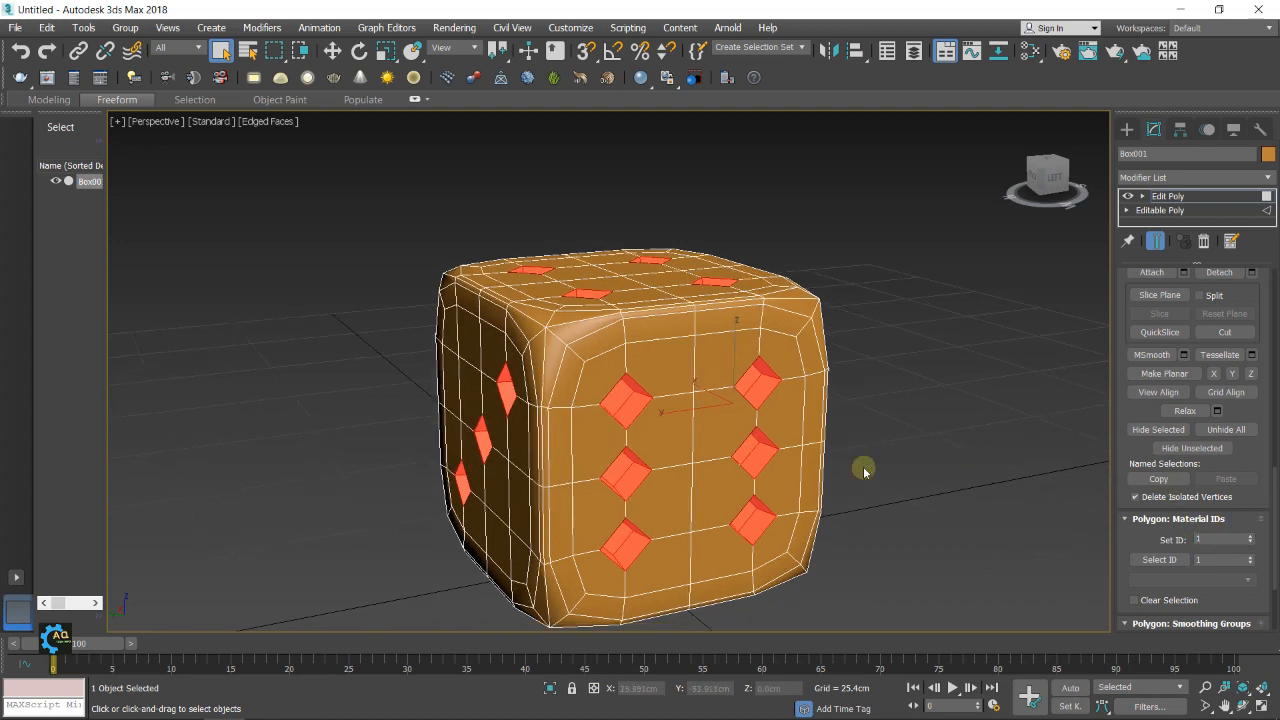
Invert the polygon selection to the die's body and convert the object to an Editable Poly
key(ctrl+i)
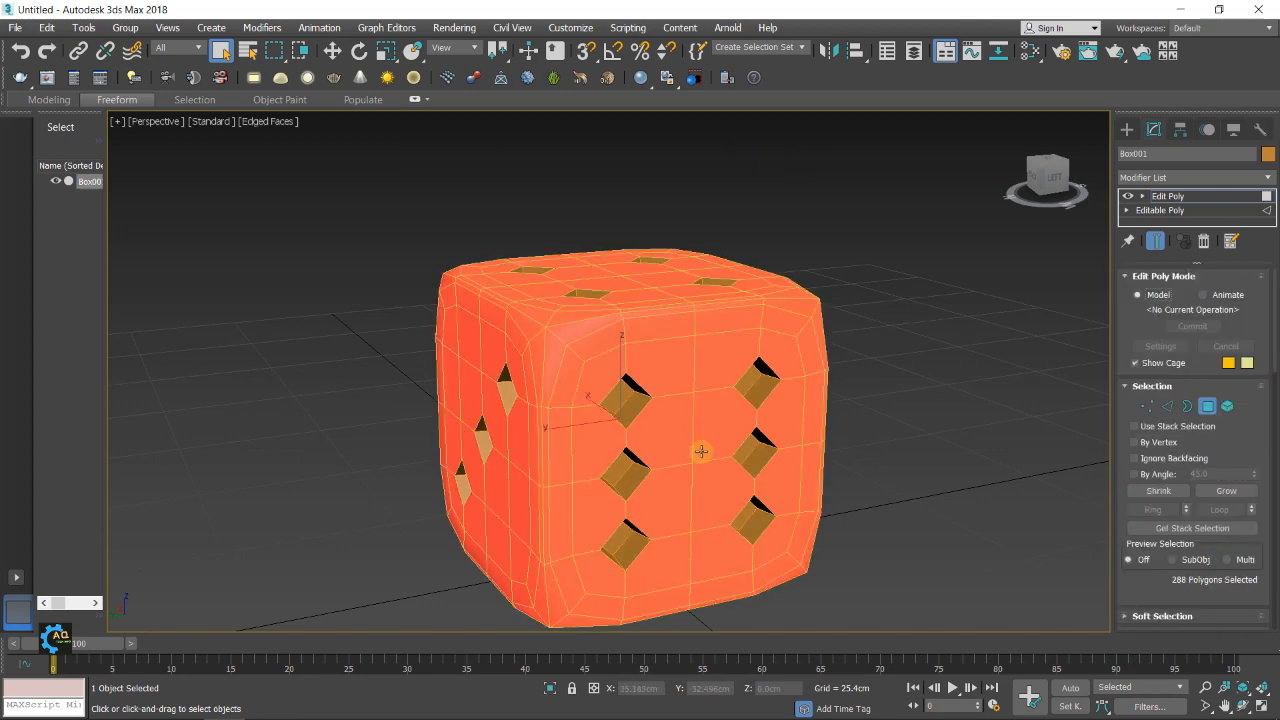
right_click(702, 446)
mouse_move(801, 624)
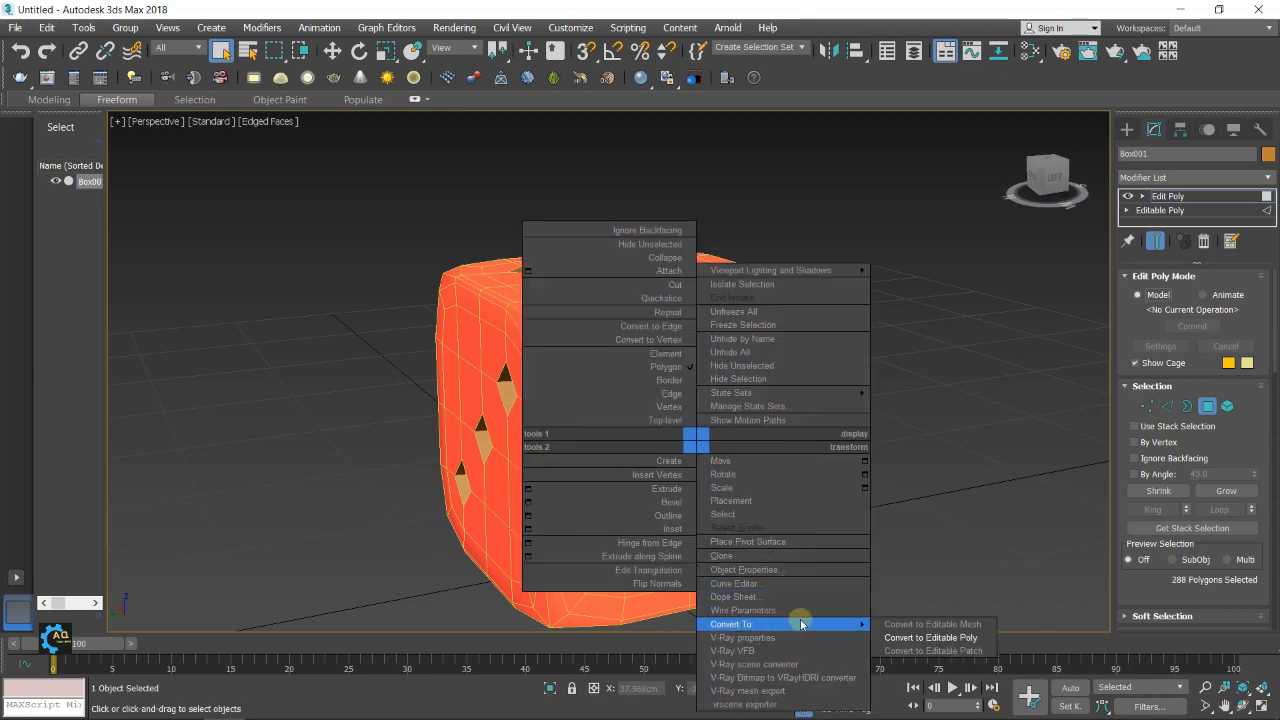
click(905, 637)
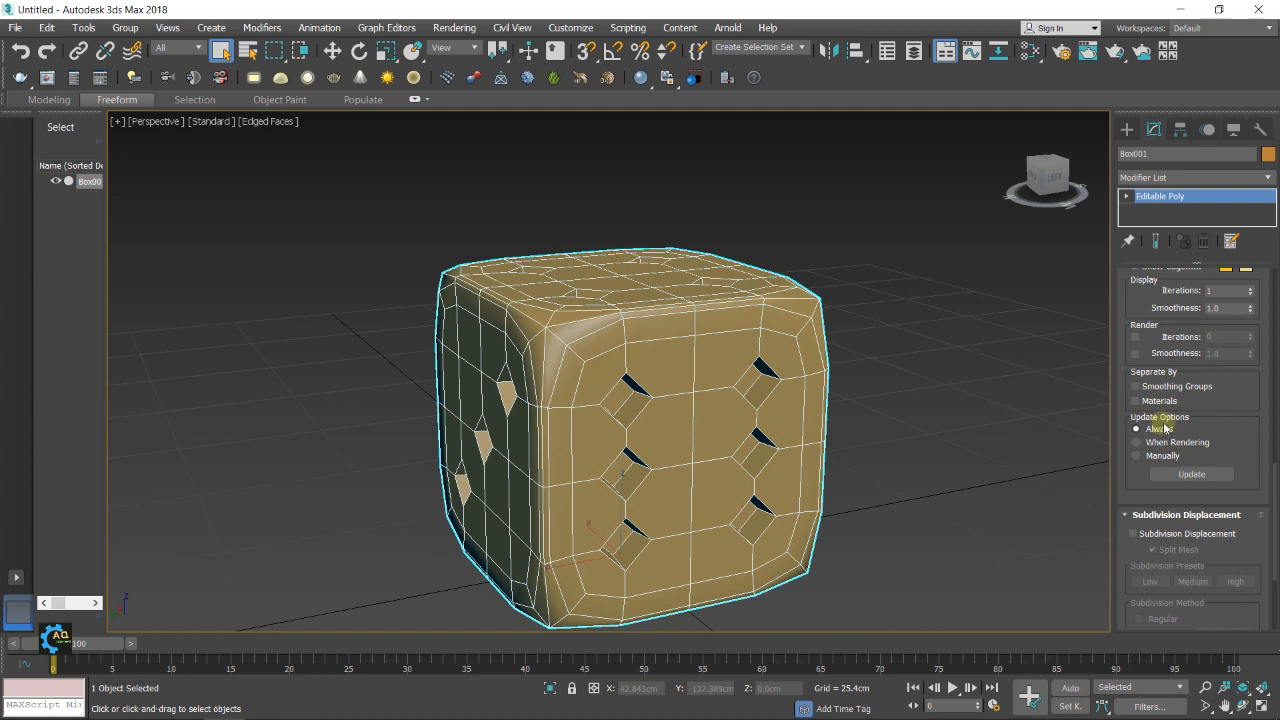
Enable NURMS subdivision on the die and set its display iterations to 3
scroll(1187, 320, up, 2)
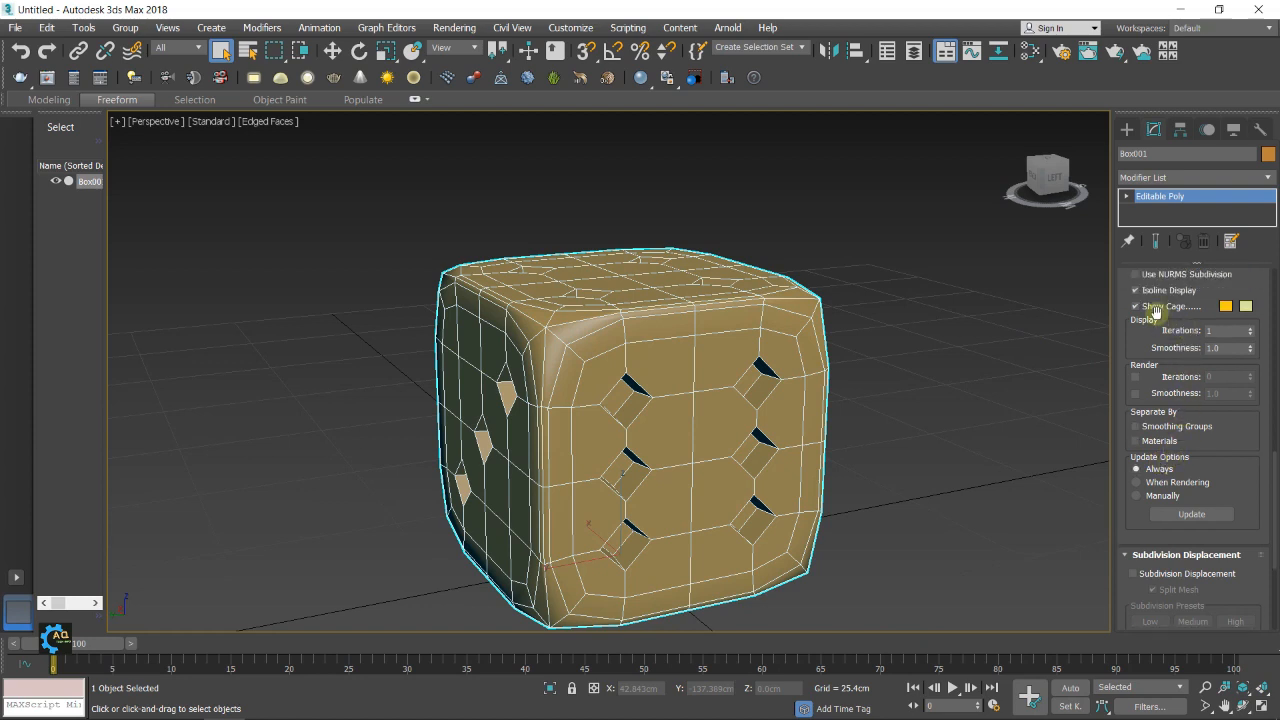
scroll(1152, 312, up, 2)
click(1136, 315)
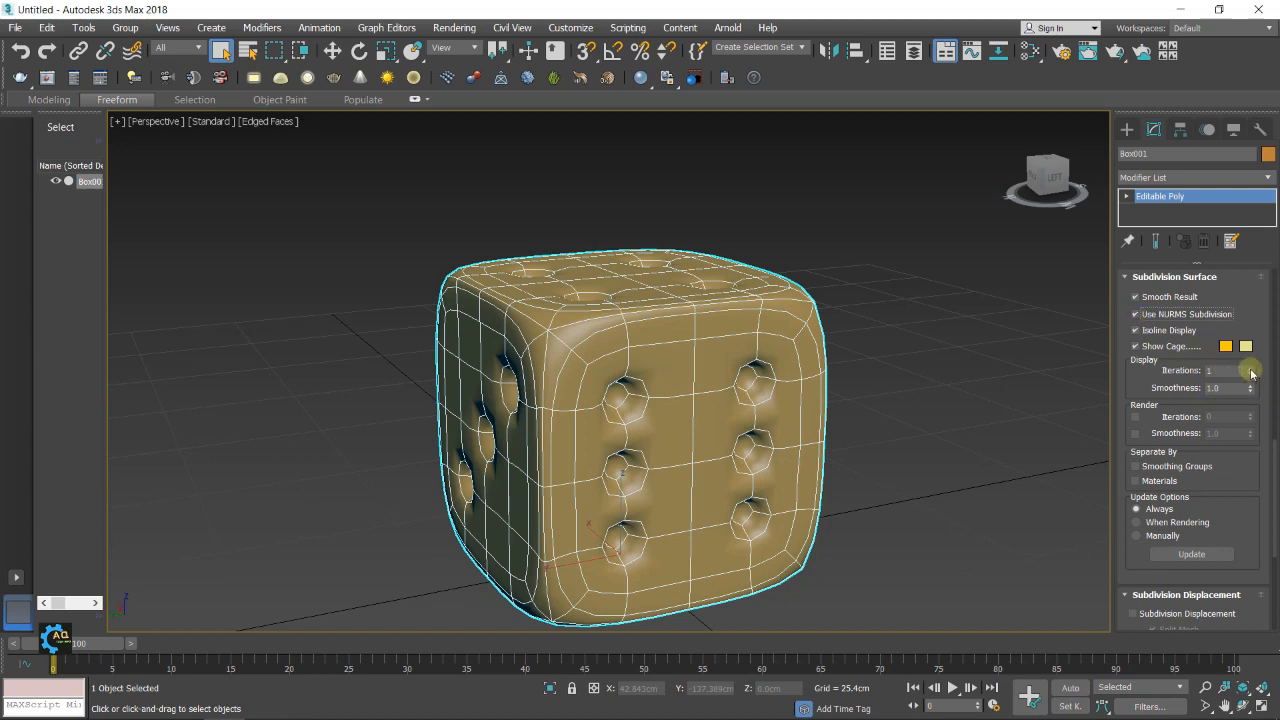
click(1250, 368)
click(1250, 368)
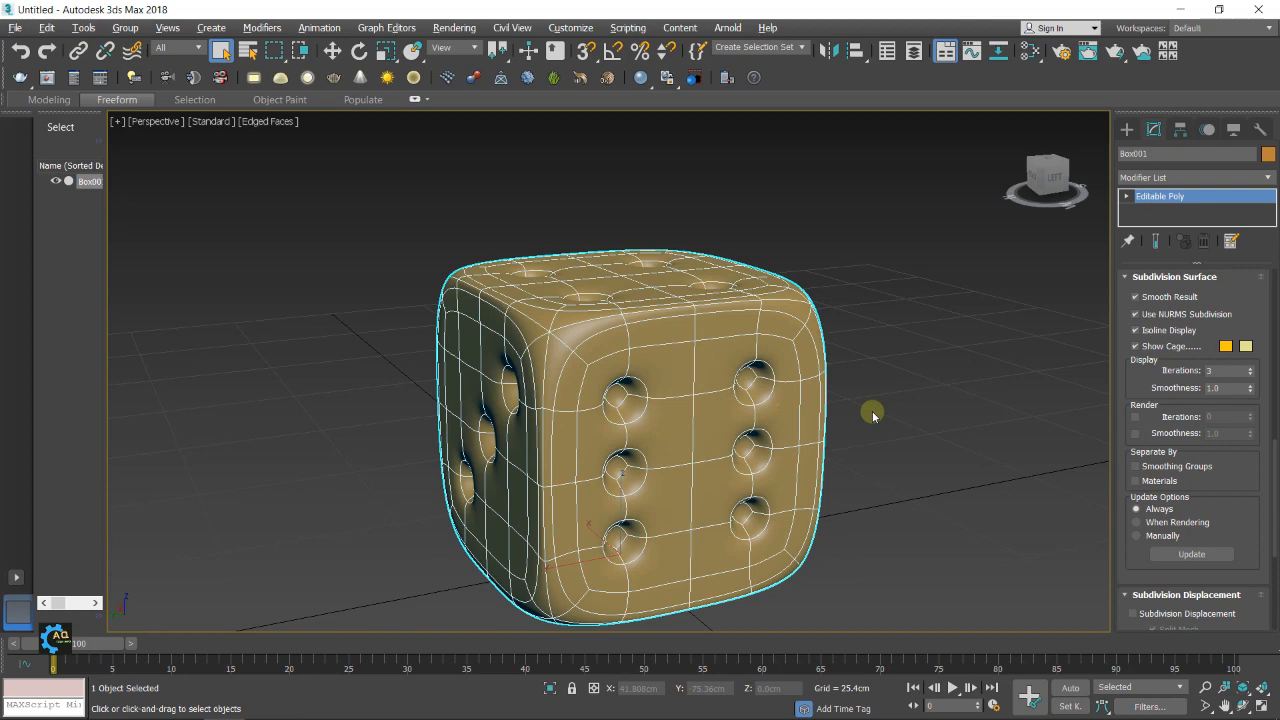
Deselect the die, turn off the edged faces display in the perspective view, and select the die again
mouse_move(872, 415)
alt+middle_down()
mouse_move(874, 457)
mouse_move(903, 460)
mouse_move(905, 432)
mouse_move(865, 406)
mouse_move(874, 437)
mouse_move(775, 390)
mouse_move(655, 370)
mouse_move(554, 317)
mouse_move(757, 437)
mouse_move(683, 369)
mouse_move(734, 371)
mouse_move(723, 449)
alt+middle_up()
click(905, 432)
key(F4)
scroll(720, 382, down, 3)
click(720, 353)
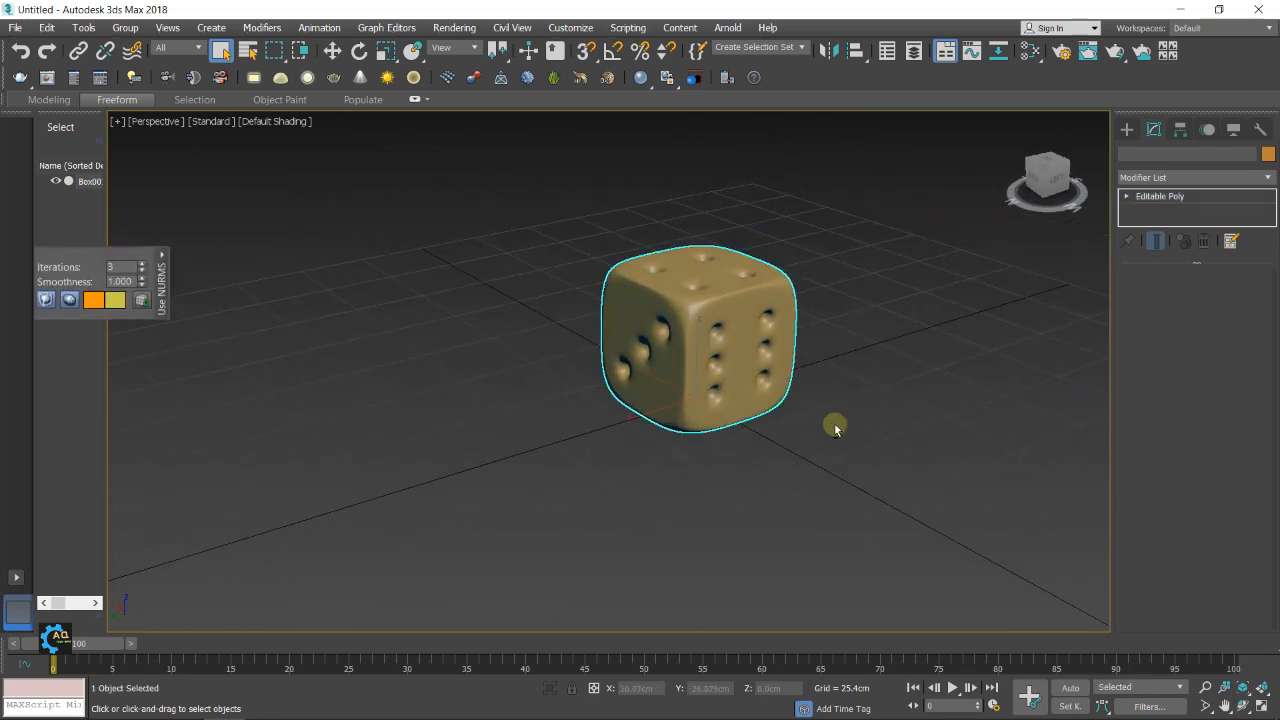
Open the Slate Material Editor, add a Multi/Sub-Object material to the view and display its parameters
alt+middle_drag(834, 423, 880, 363)
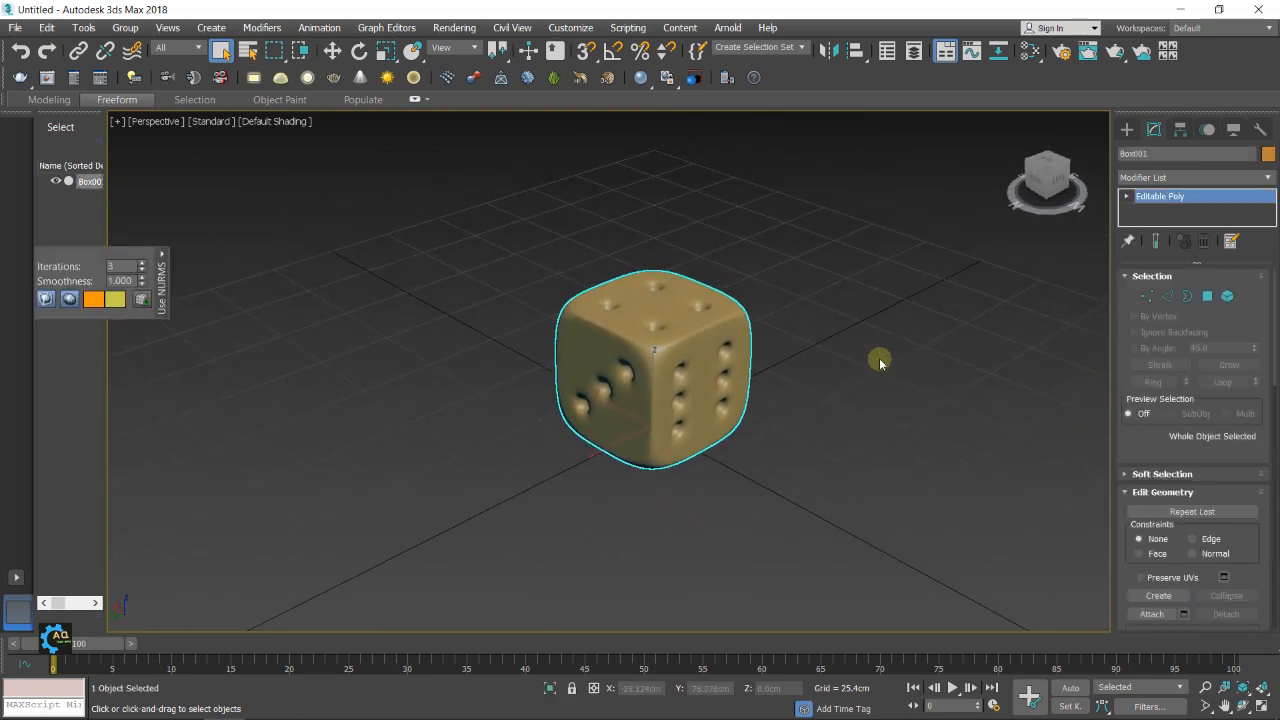
click(1030, 50)
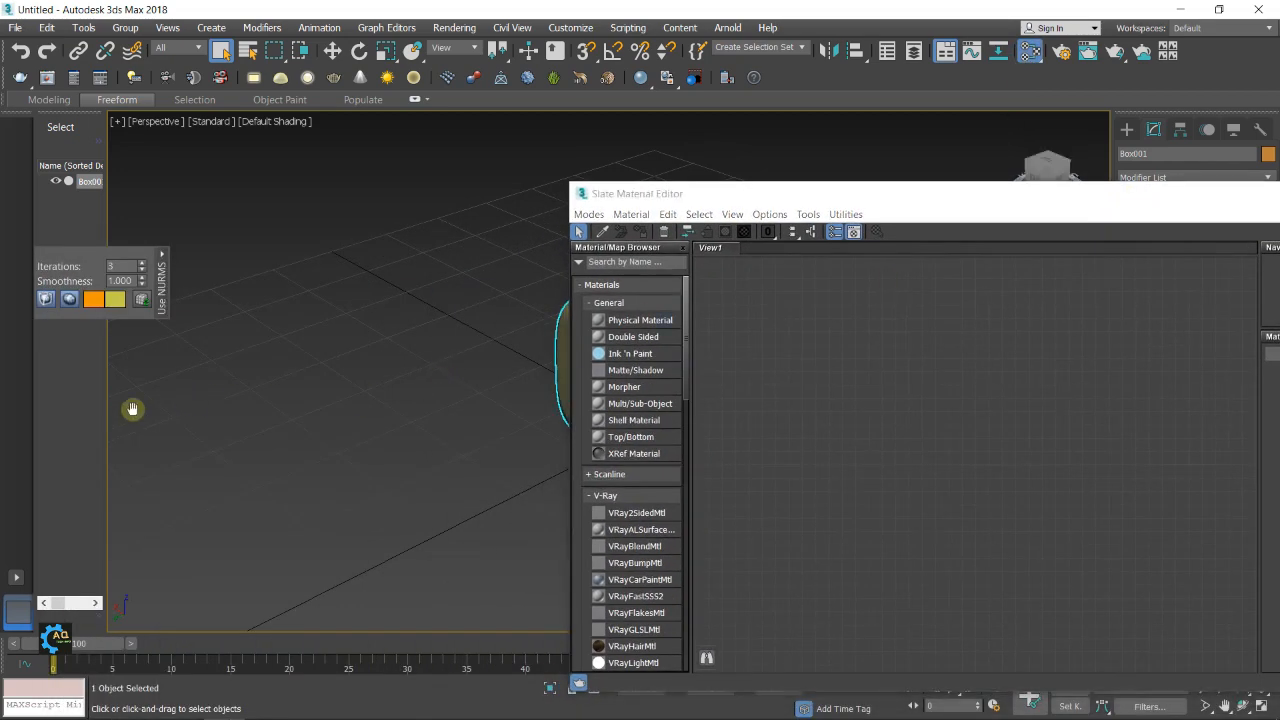
middle_drag(132, 409, 305, 422)
scroll(357, 417, up, 3)
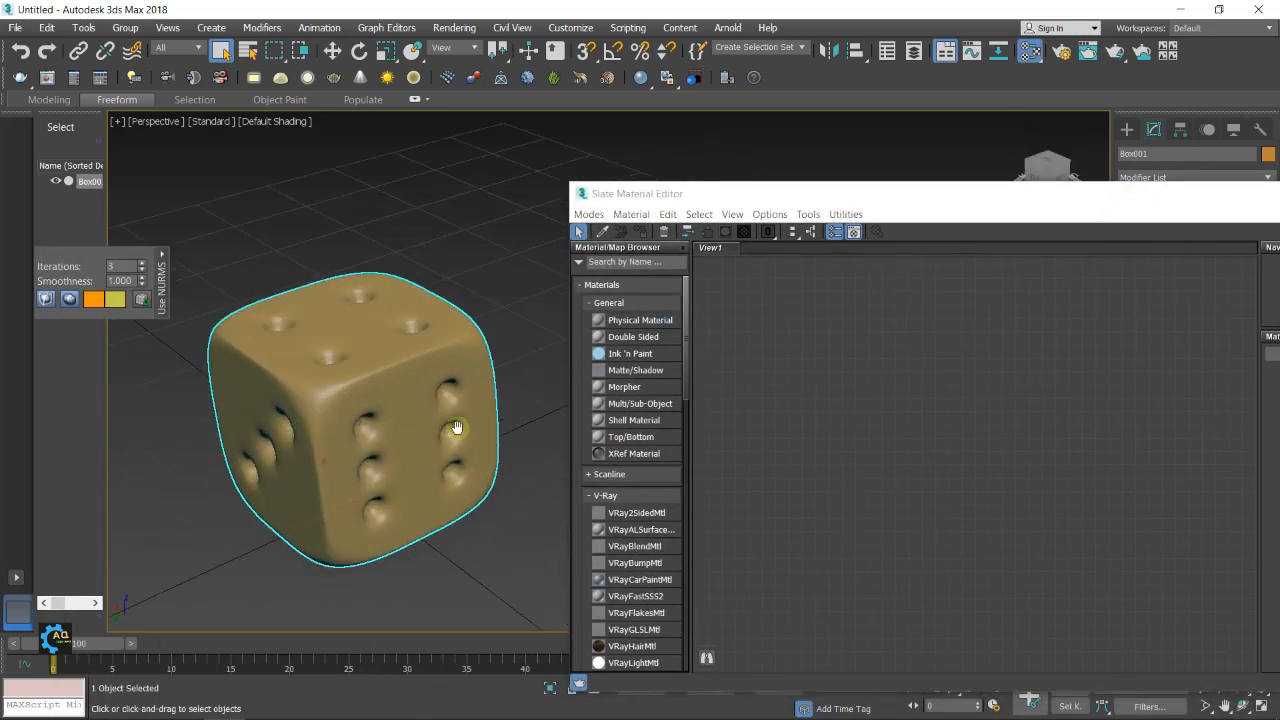
drag(793, 193, 763, 106)
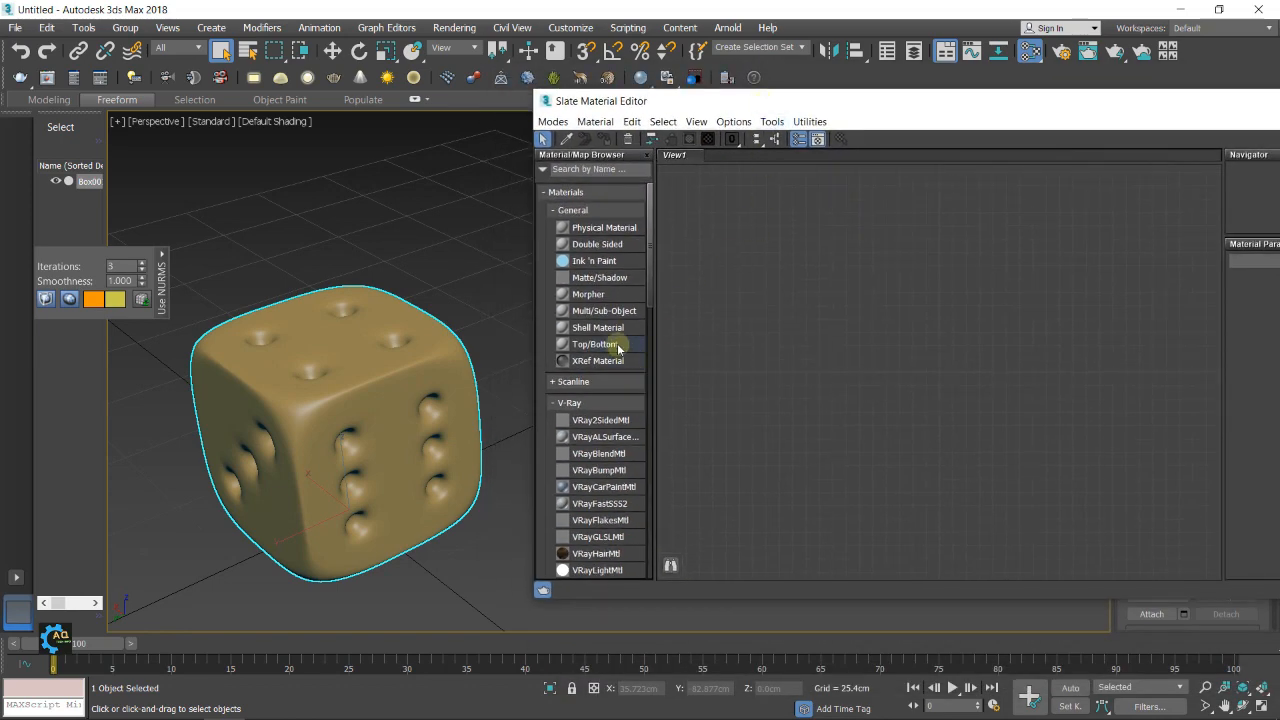
drag(598, 310, 716, 270)
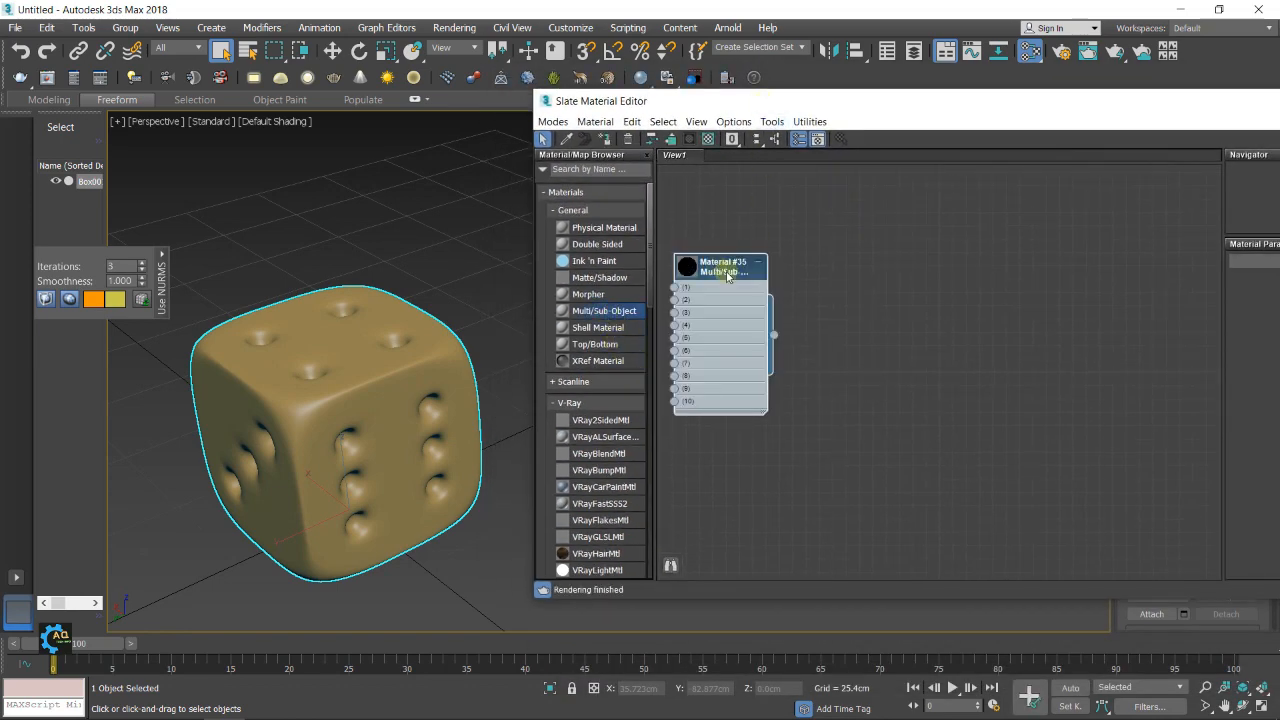
double_click(733, 269)
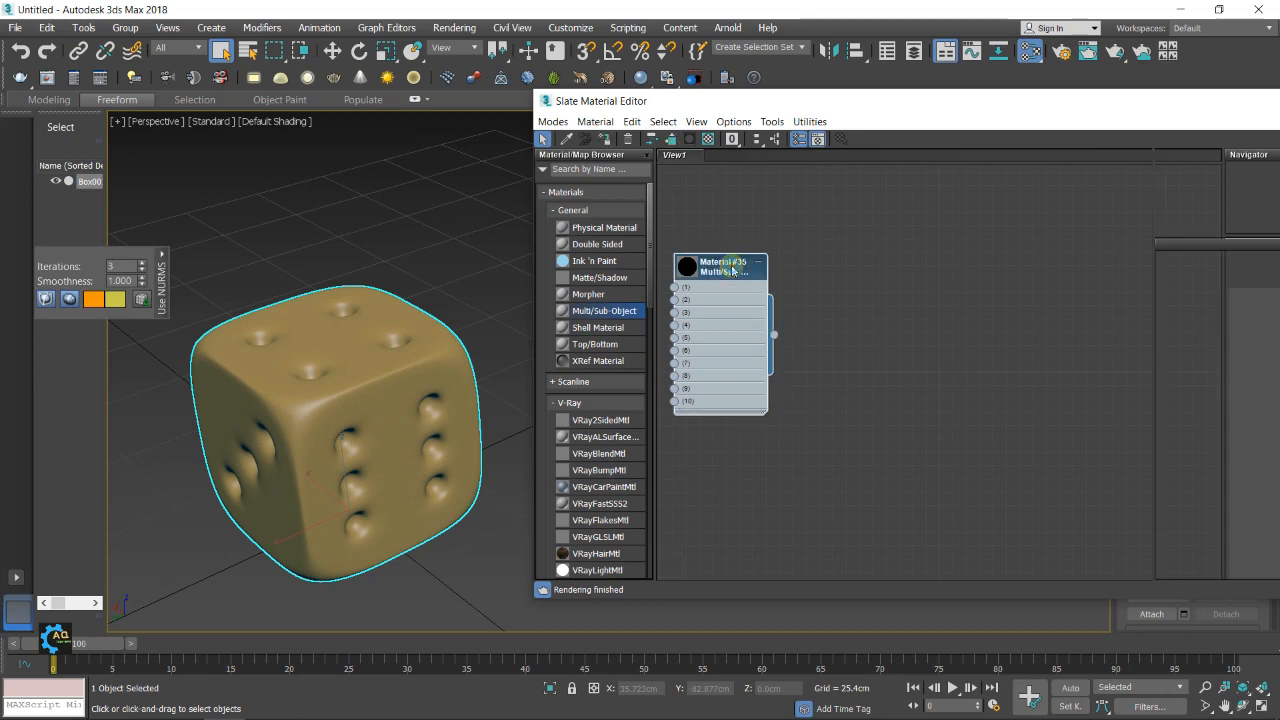
drag(1201, 106, 1061, 88)
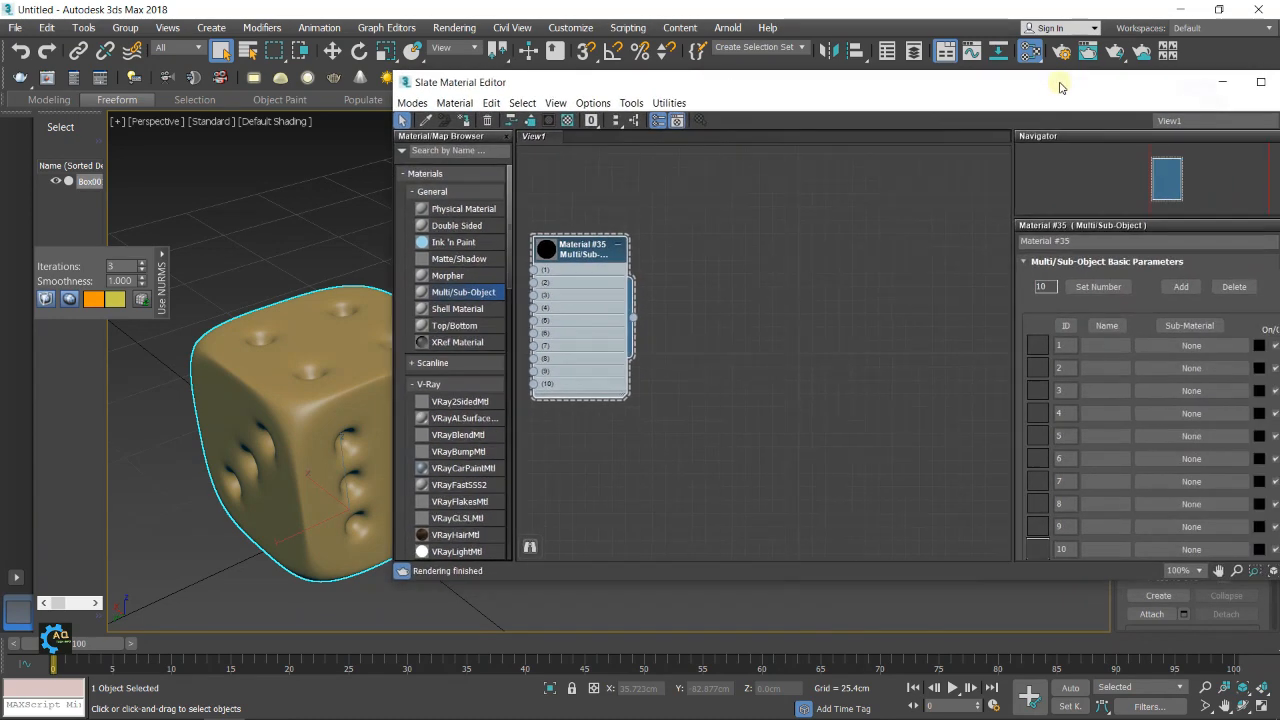
Assign a new Standard material to sub-material ID 1 of the Multi/Sub-Object material
click(1216, 346)
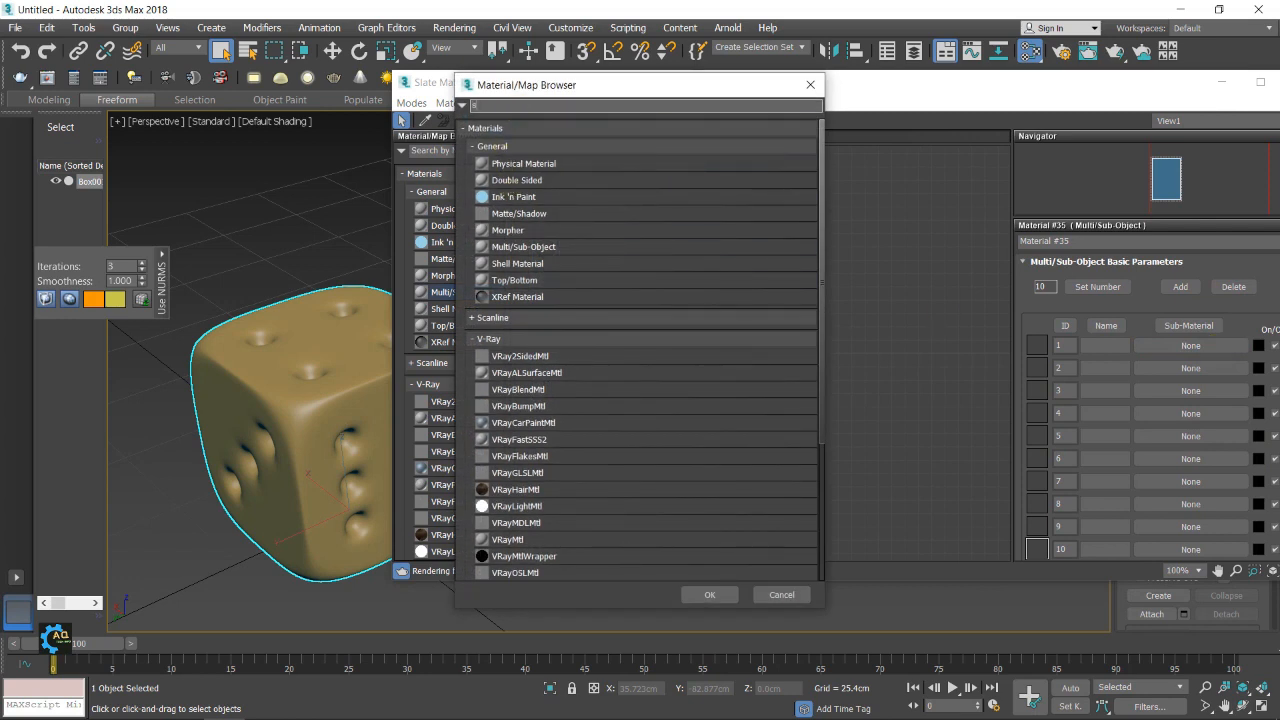
text(s)
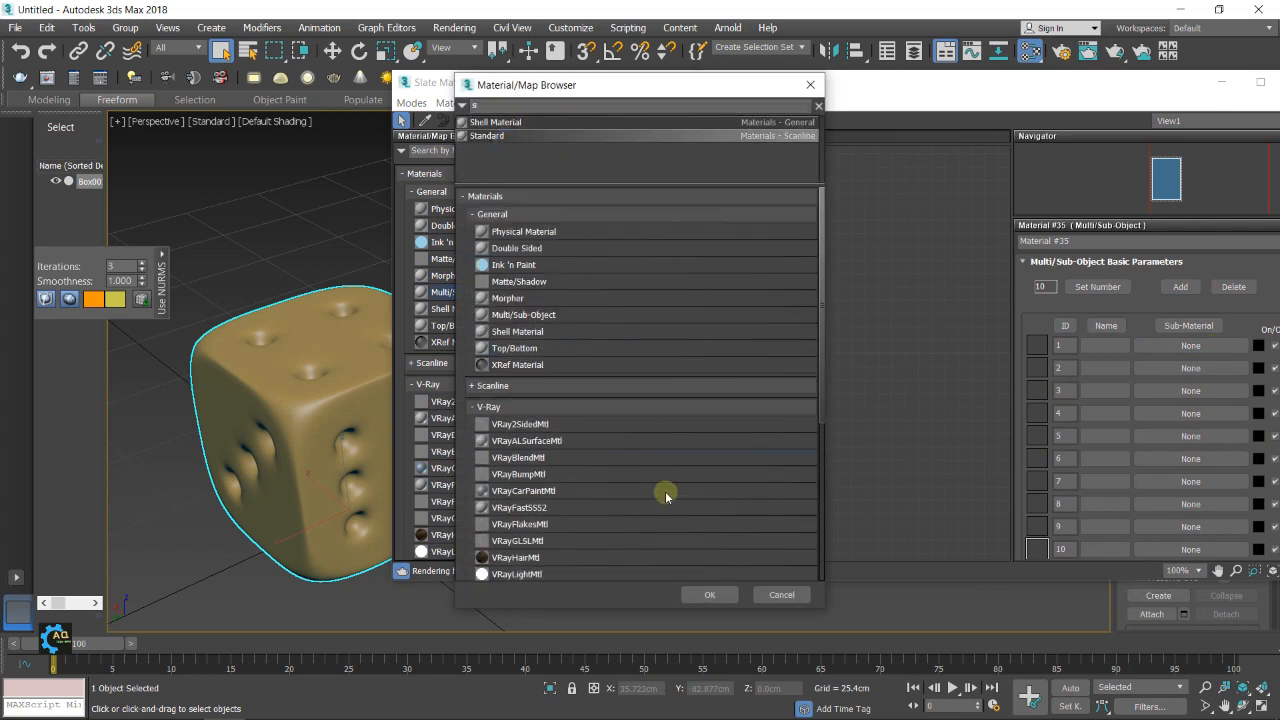
click(709, 594)
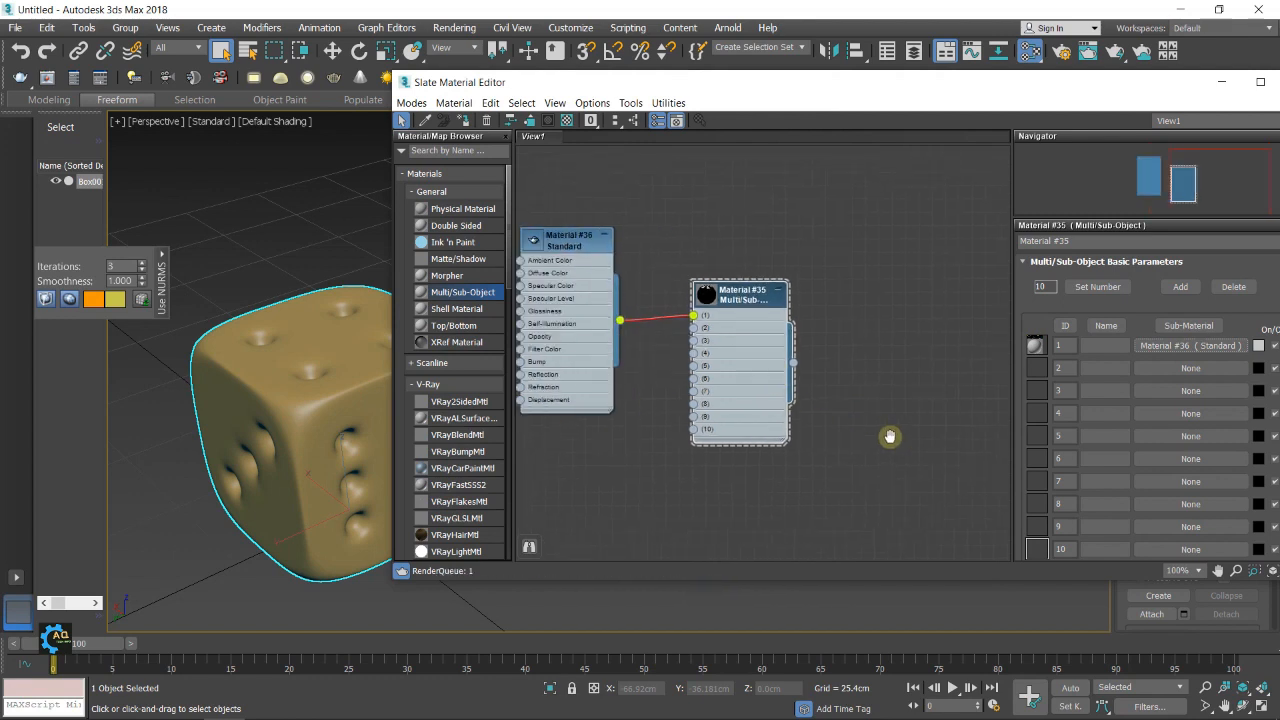
middle_drag(890, 436, 944, 456)
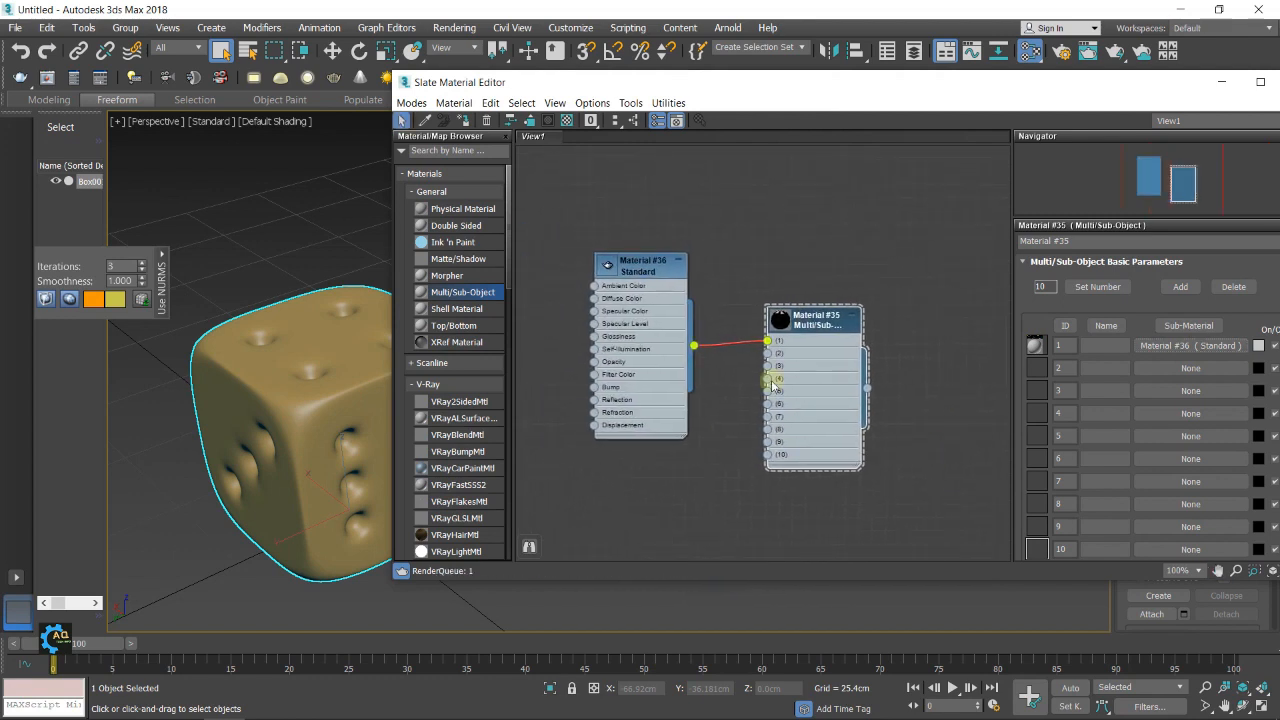
Duplicate the Standard material node below the original and connect the copy to slot 2 of the Multi/Sub-Object material
double_click(648, 268)
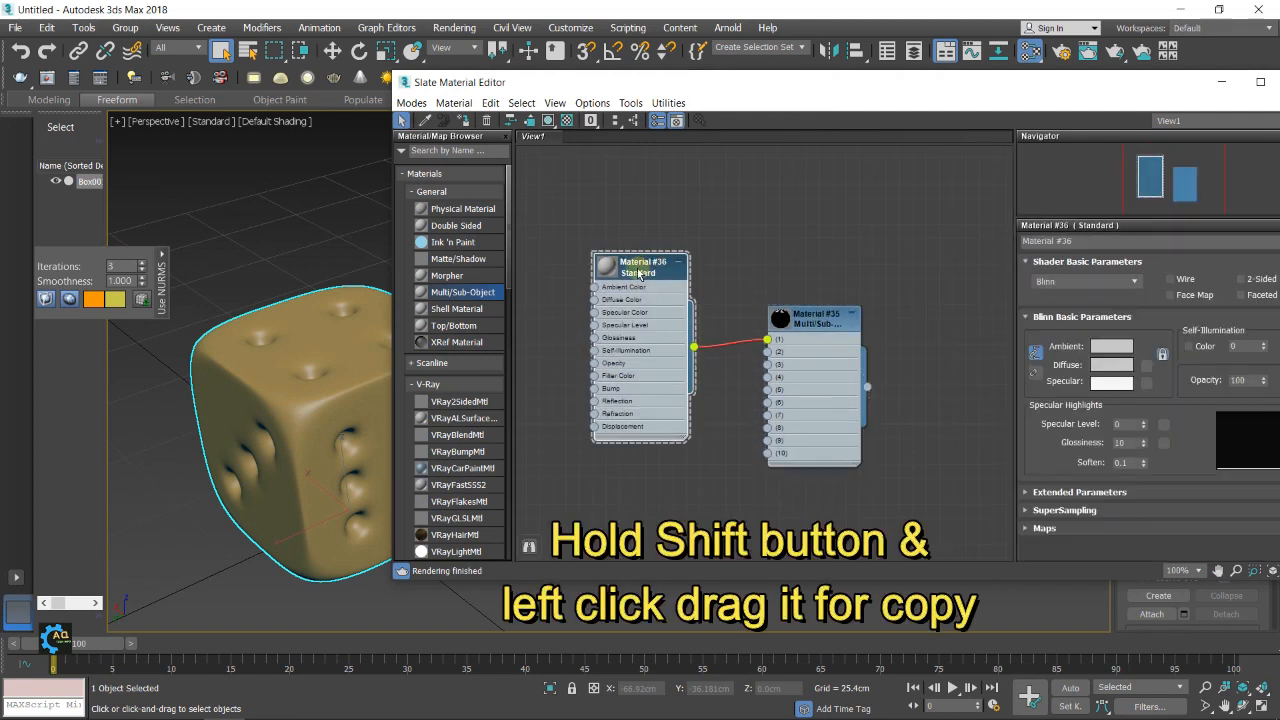
shift+drag(670, 270, 650, 470)
middle_drag(732, 495, 713, 394)
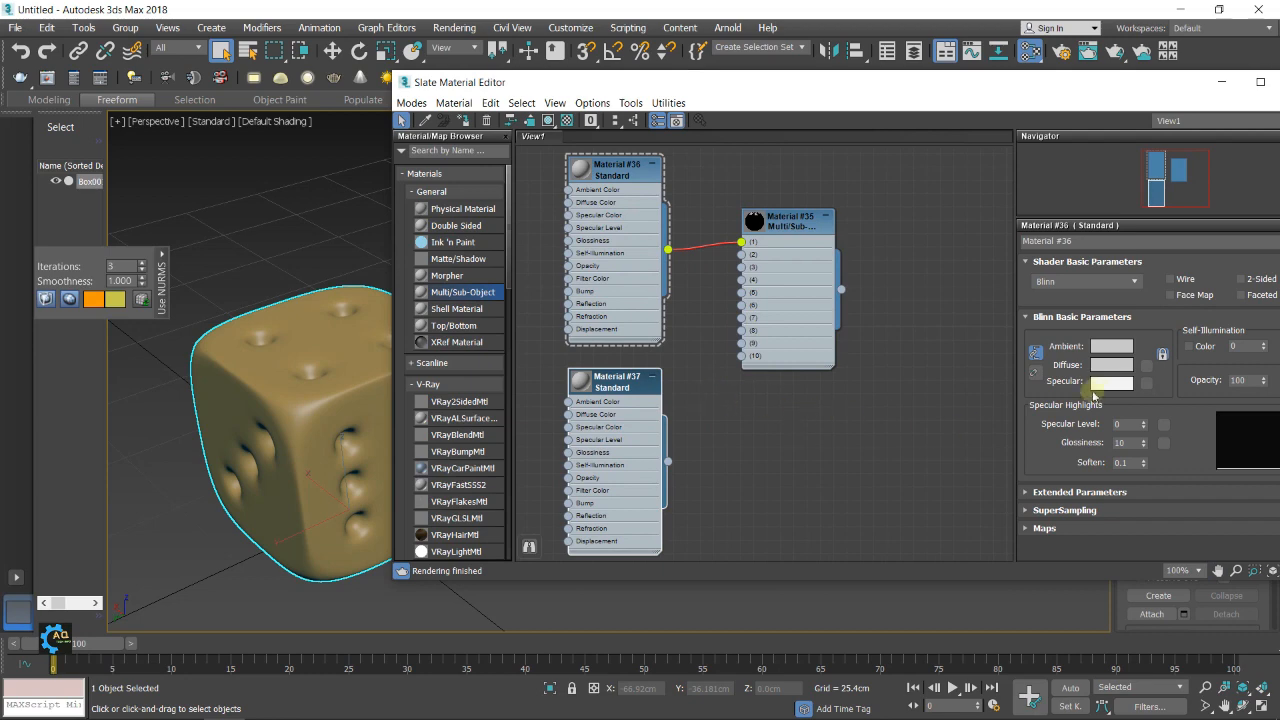
double_click(786, 222)
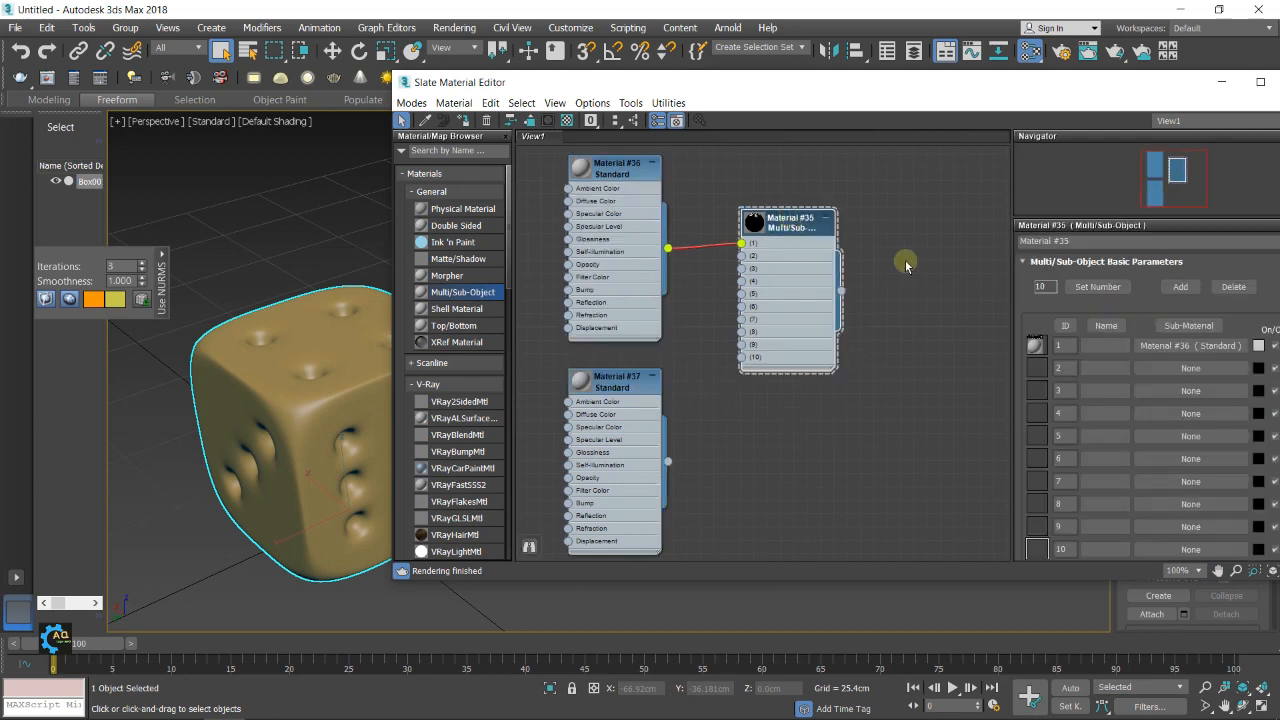
click(1180, 366)
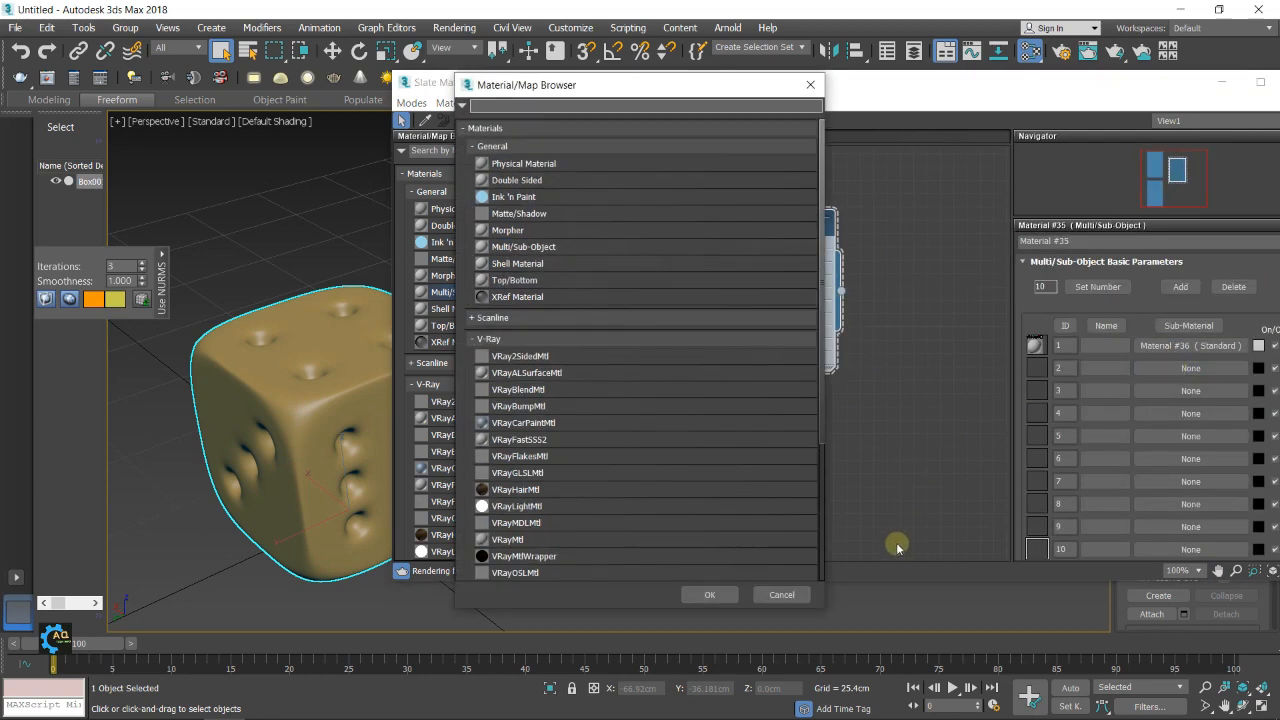
click(781, 594)
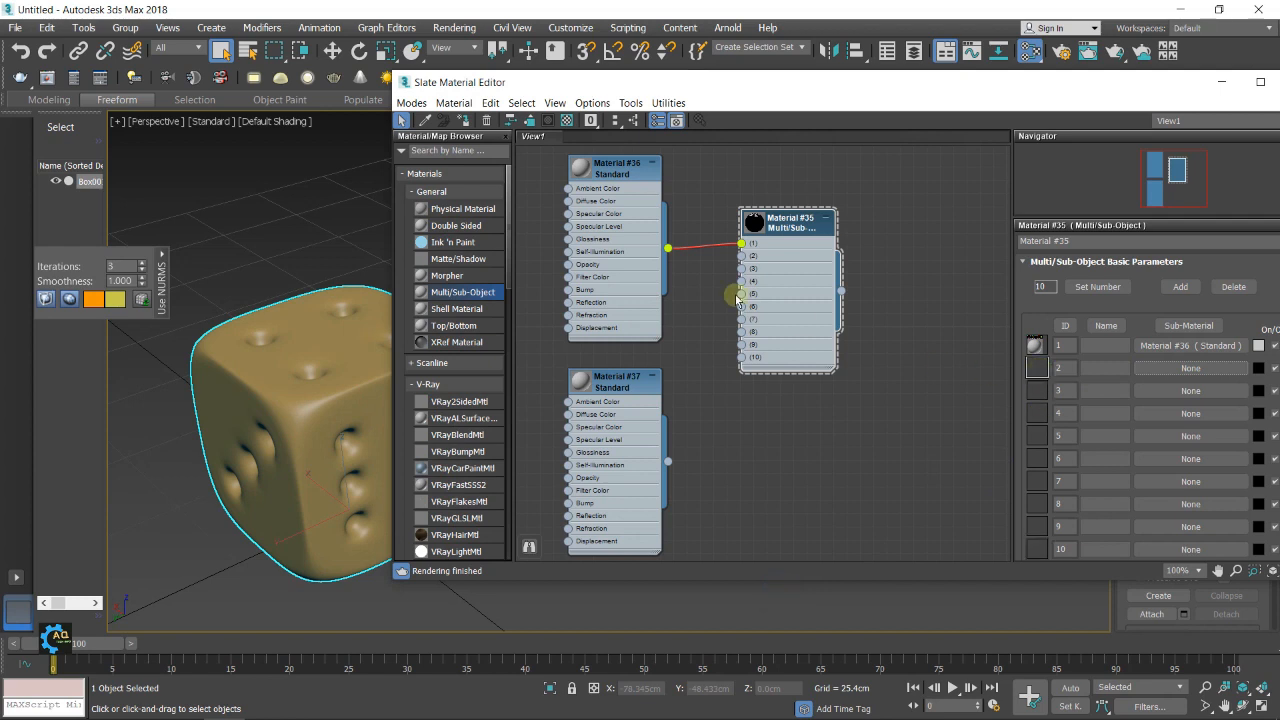
drag(745, 262, 679, 472)
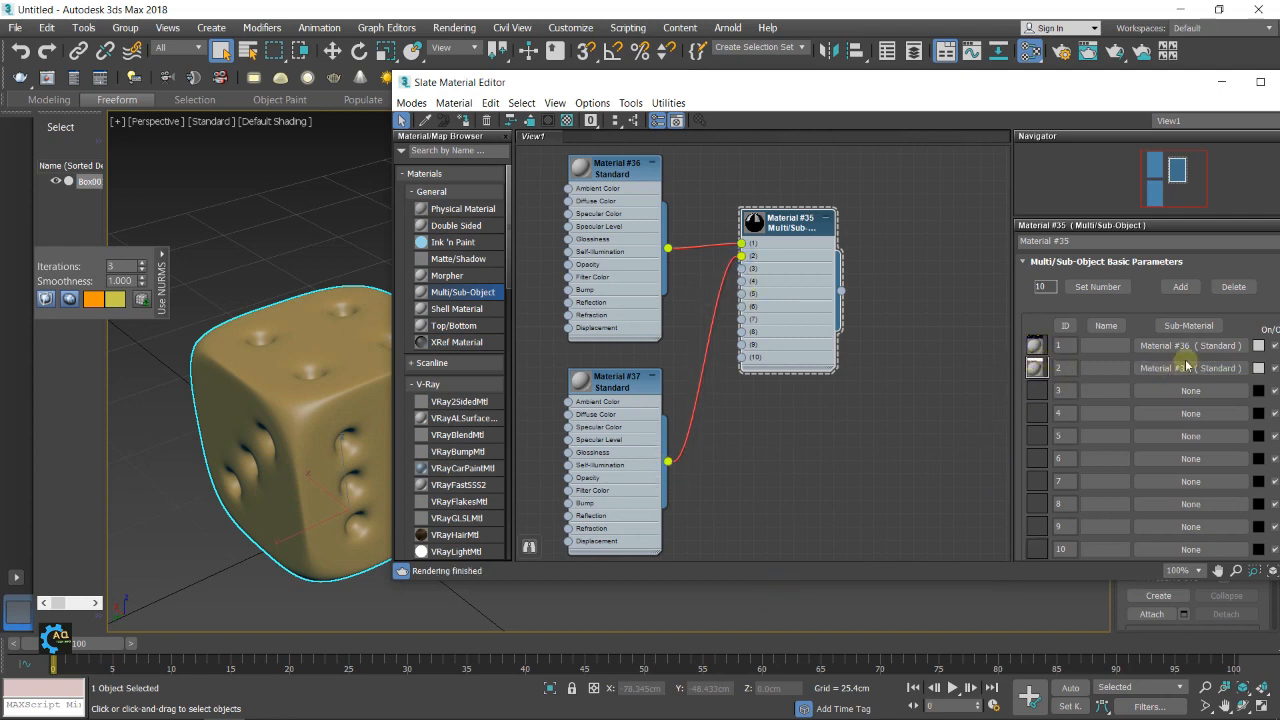
Set the colour of sub-material 1 to white
middle_drag(853, 497, 901, 498)
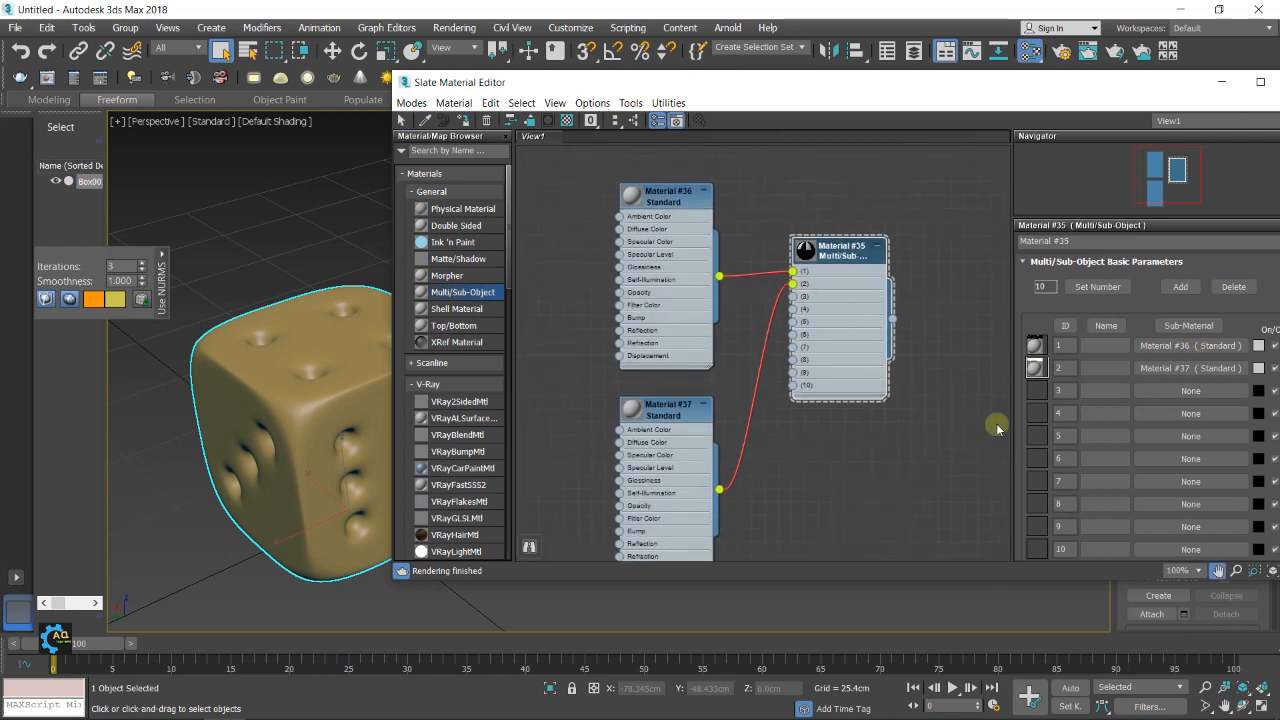
click(1258, 346)
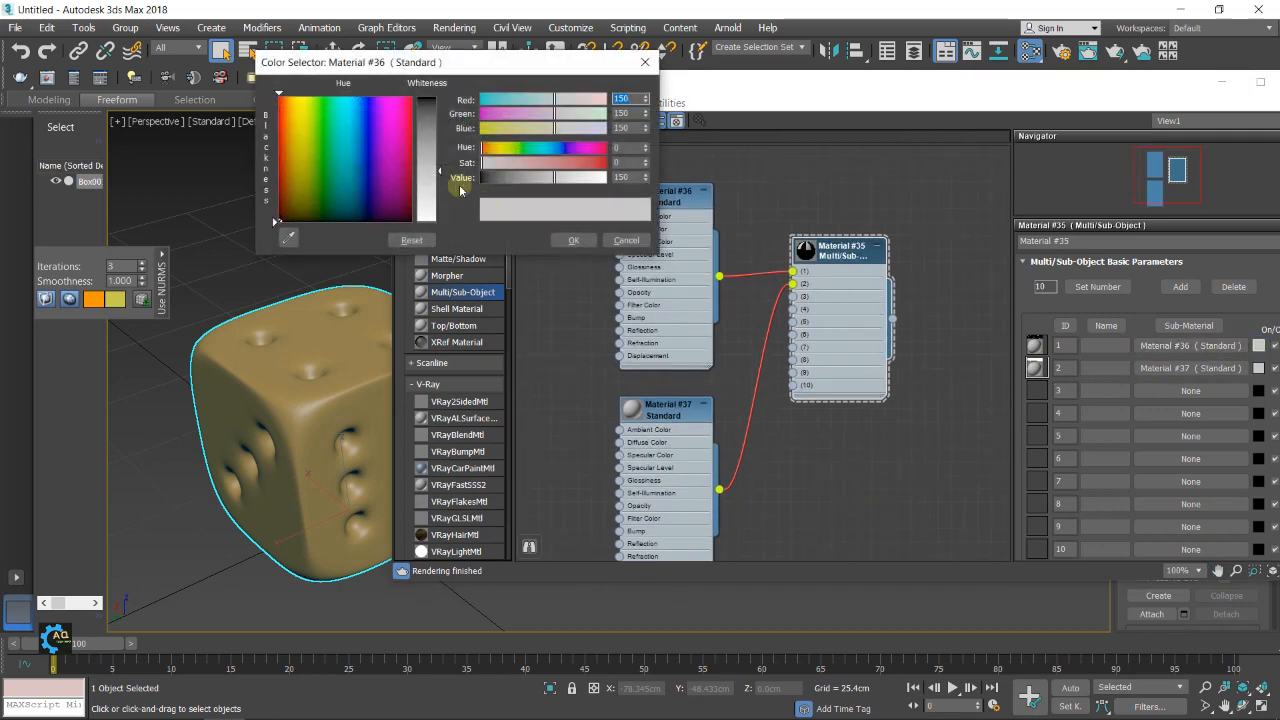
drag(440, 171, 443, 223)
click(573, 240)
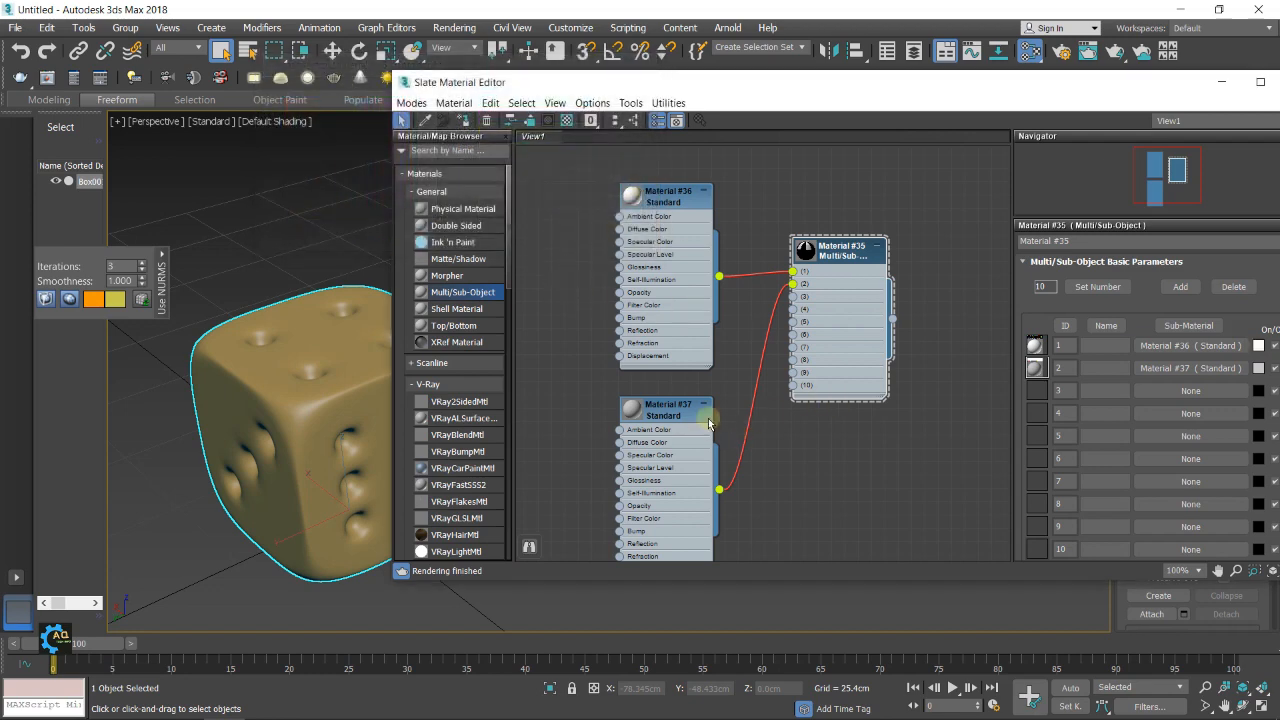
Set the colour of sub-material 2 to bright green, about RGB 35, 241, 30
click(666, 409)
click(1259, 368)
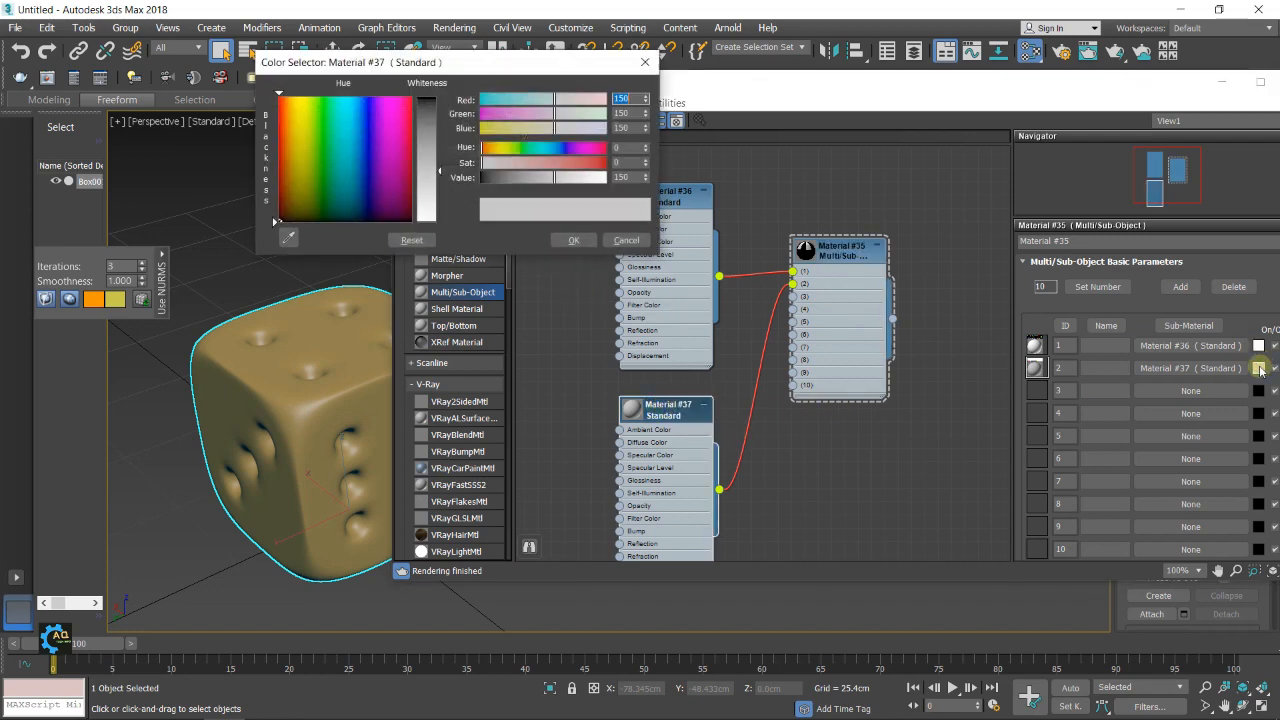
click(322, 108)
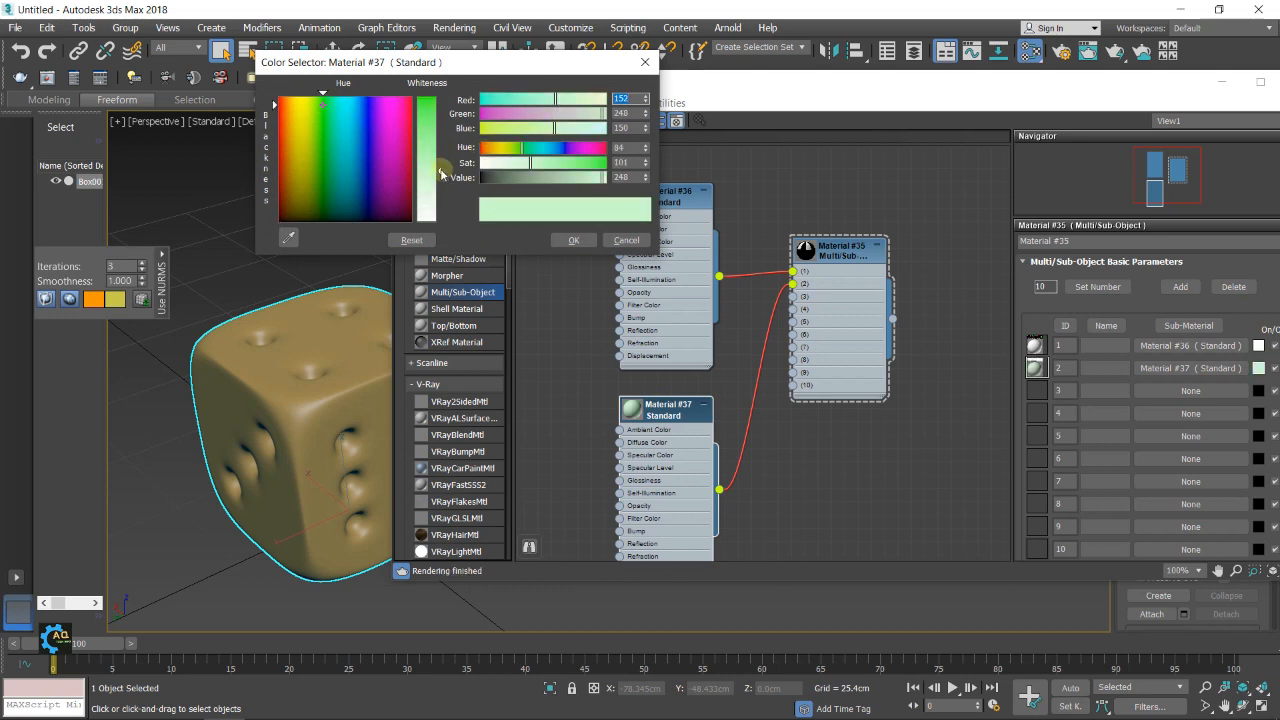
drag(441, 173, 438, 113)
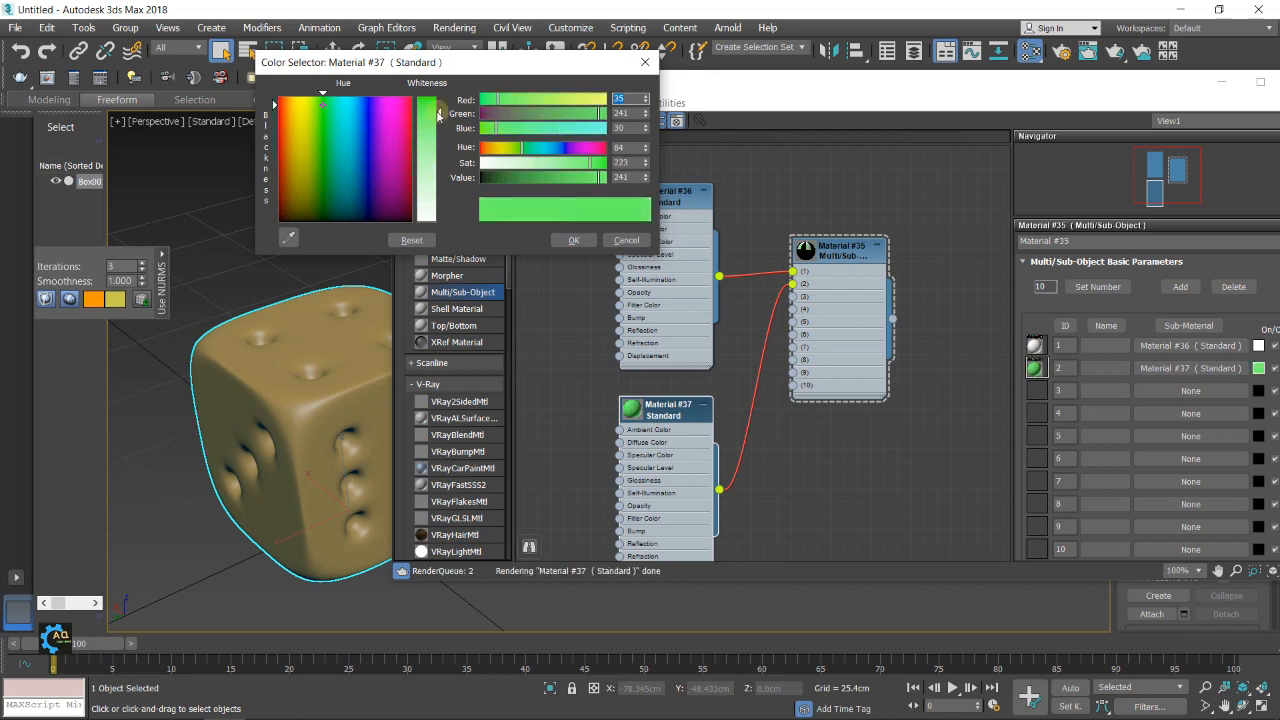
click(573, 240)
Set the green material's Specular Level to 66 and its Glossiness to 42
middle_drag(820, 445, 820, 425)
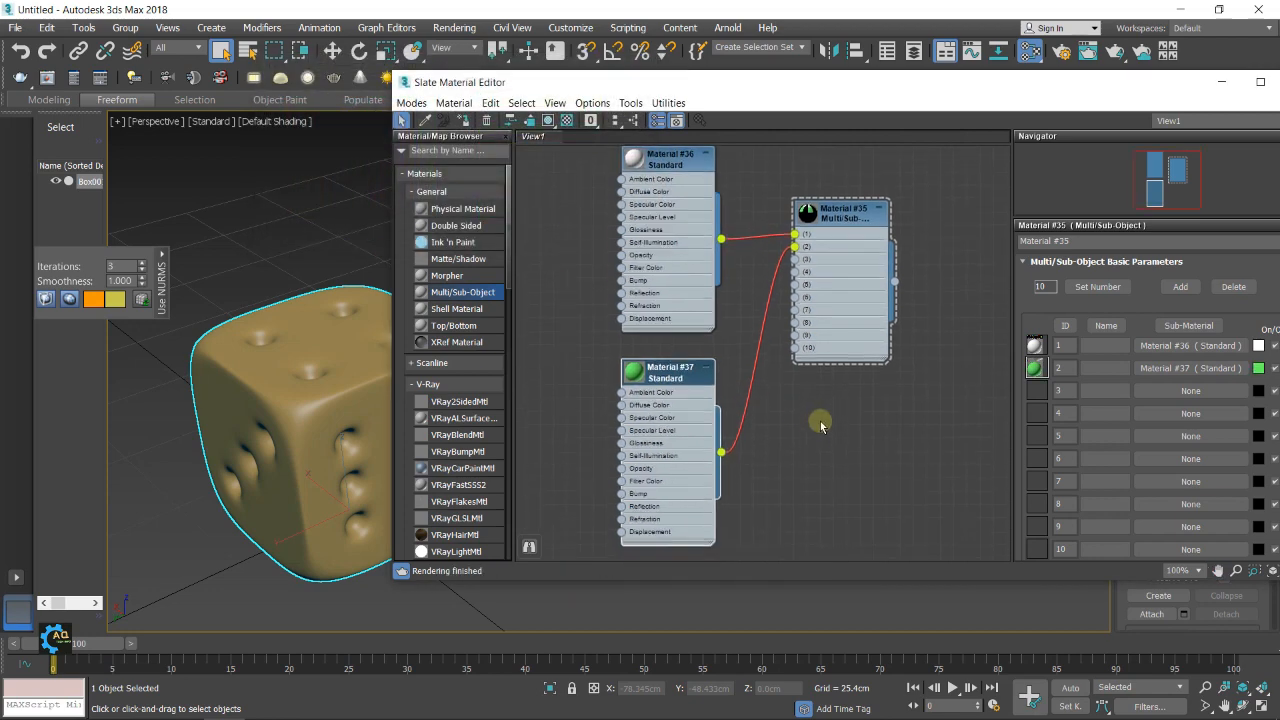
scroll(711, 393, up, 1)
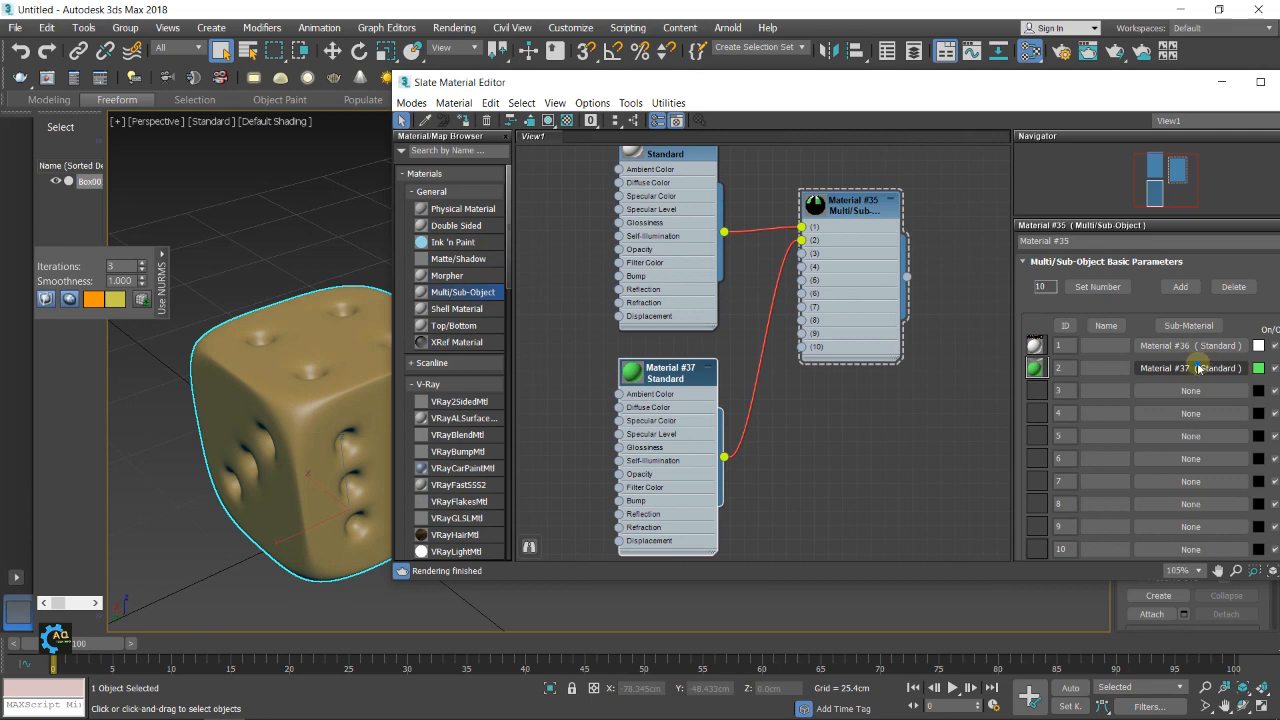
click(1199, 368)
click(660, 404)
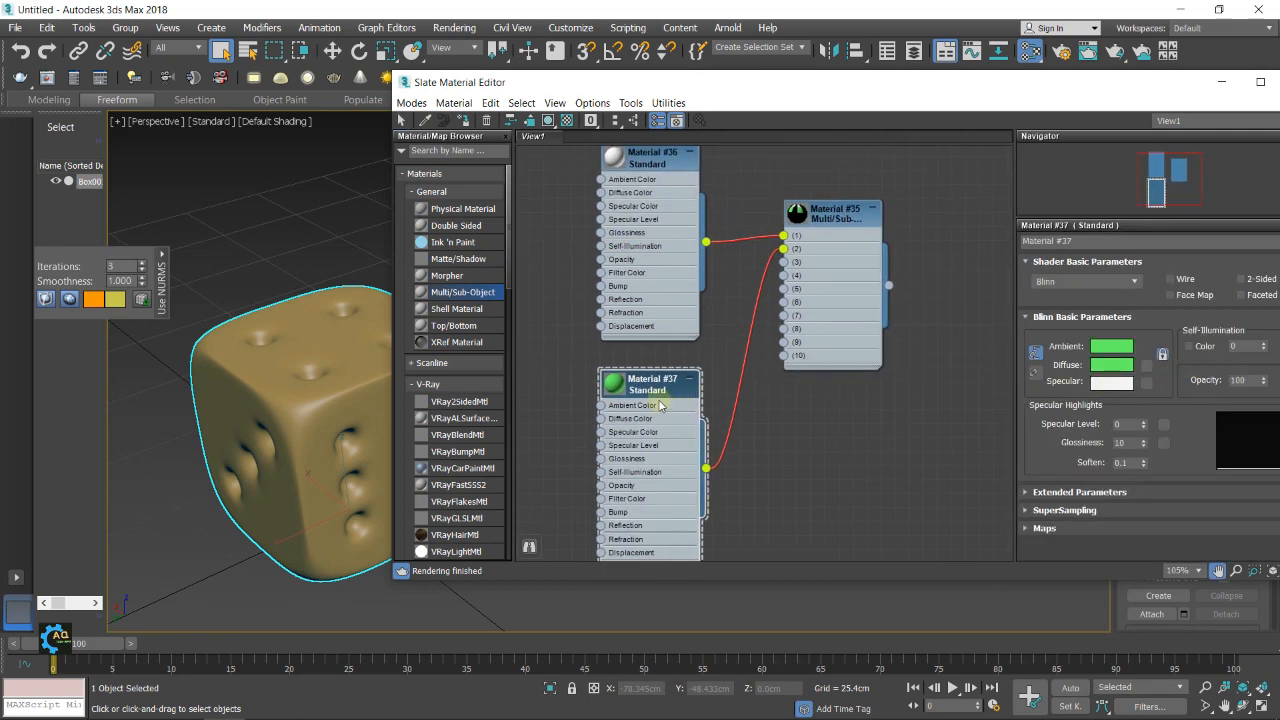
scroll(660, 404, up, 6)
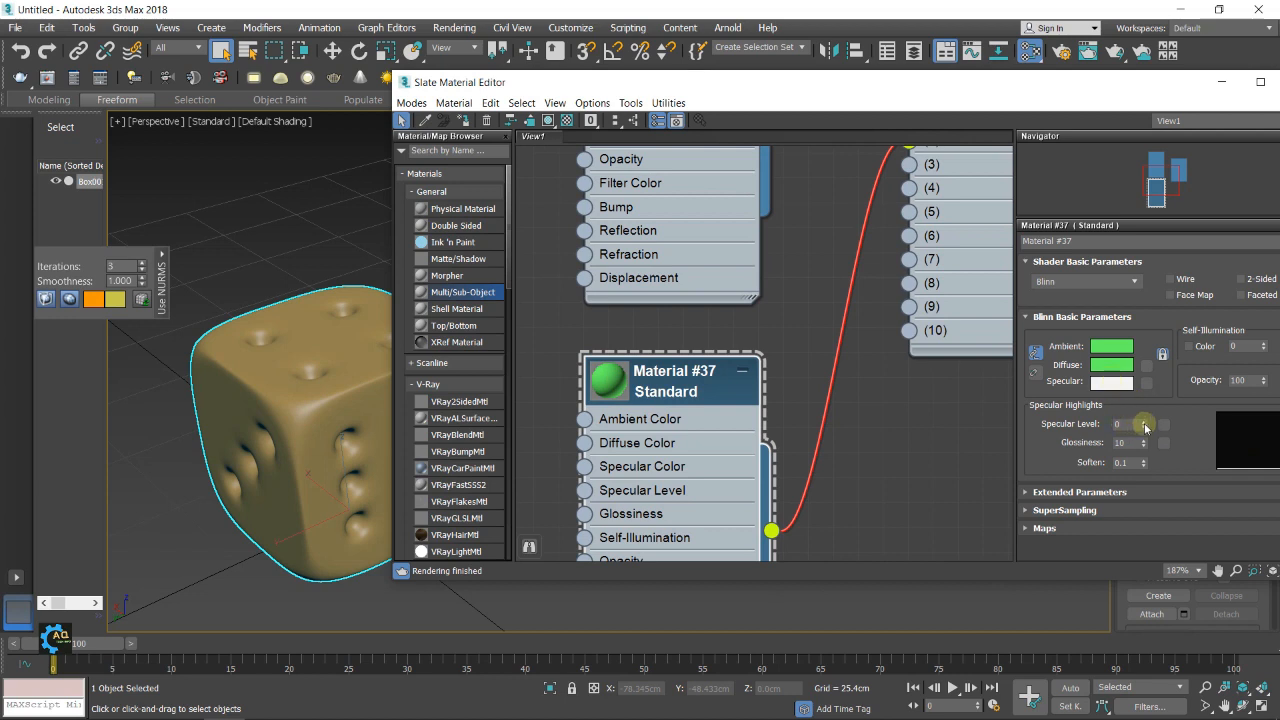
mouse_move(1145, 427)
mouse_down()
mouse_move(1142, 381)
mouse_move(1144, 414)
mouse_up()
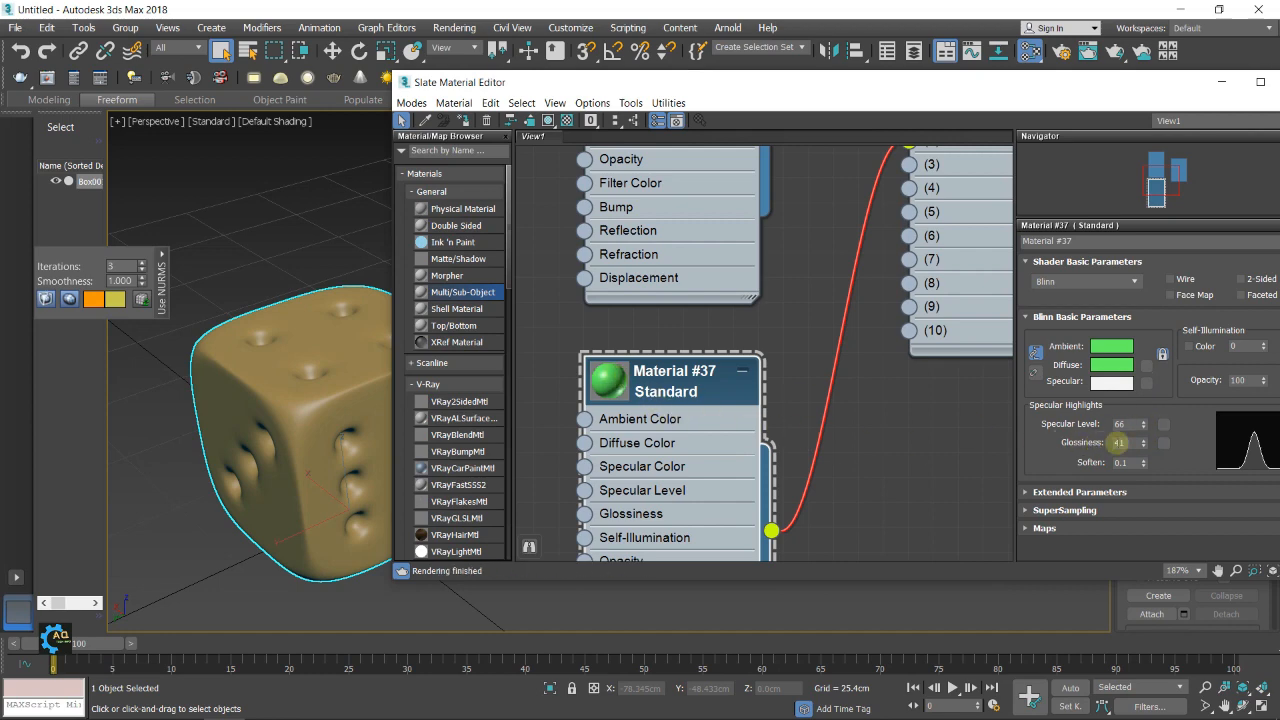
Set the white material's Specular Level to 67 and its Glossiness to 56
middle_drag(737, 280, 760, 348)
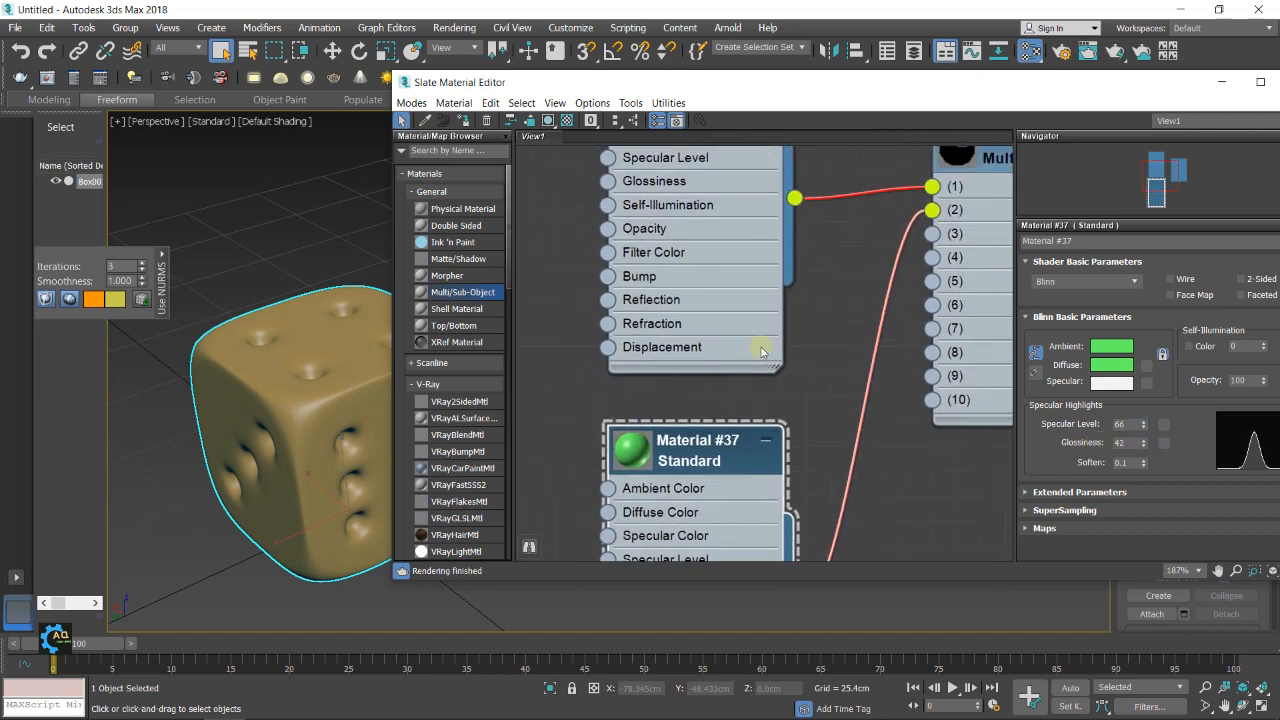
scroll(764, 340, down, 1)
middle_drag(783, 256, 768, 450)
click(724, 270)
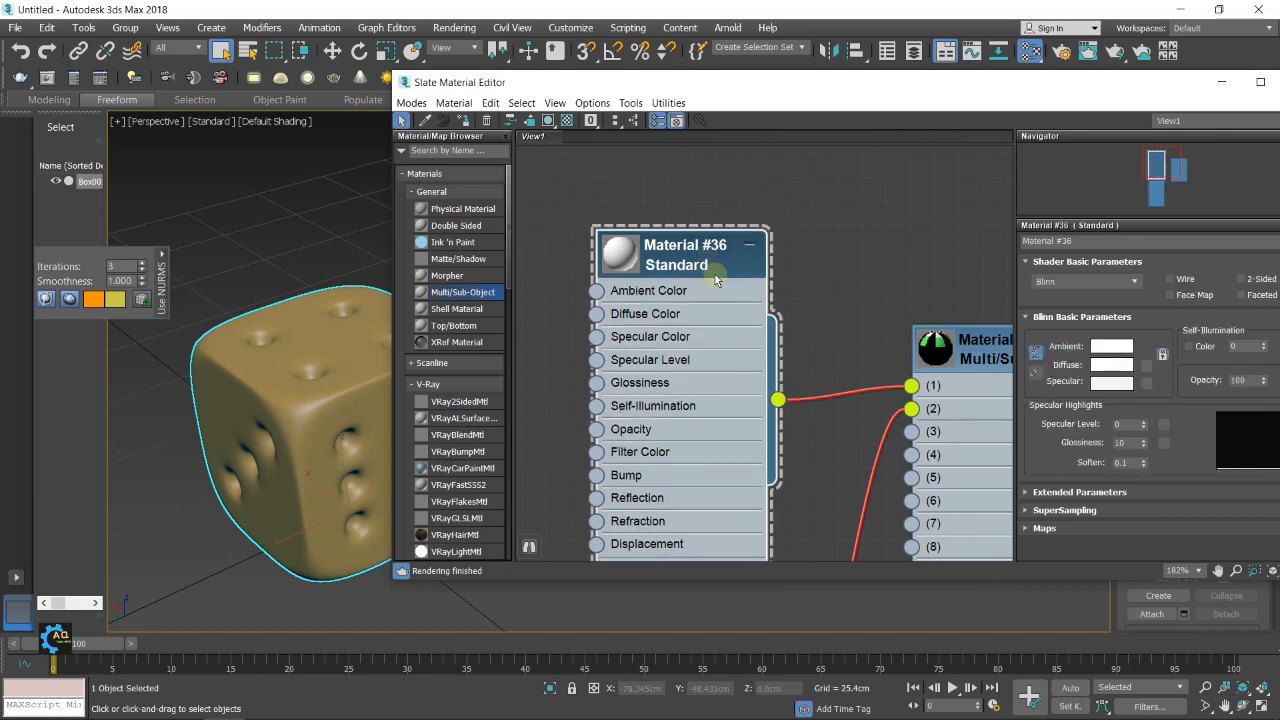
mouse_move(908, 431)
middle_down()
mouse_move(879, 358)
mouse_move(897, 408)
middle_up()
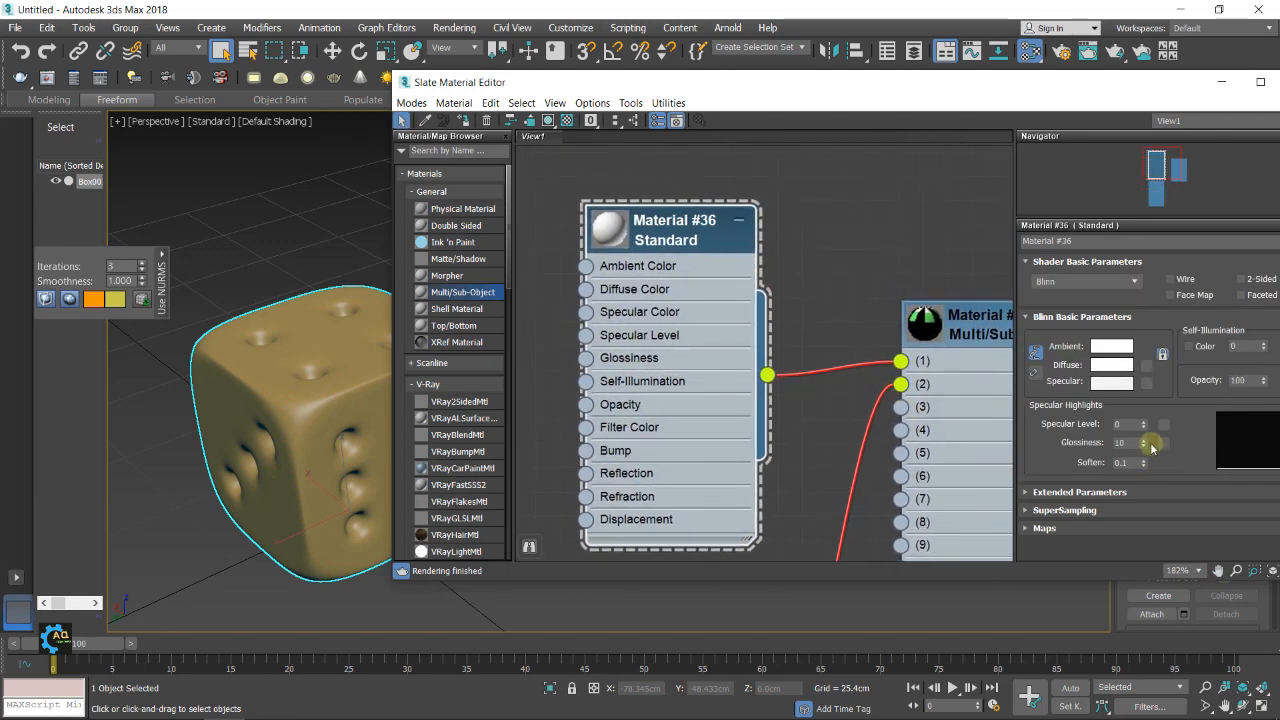
drag(1144, 444, 1148, 377)
Assign the Multi/Sub-Object material to the die and check the coloured body and dots up close
middle_drag(871, 206, 814, 194)
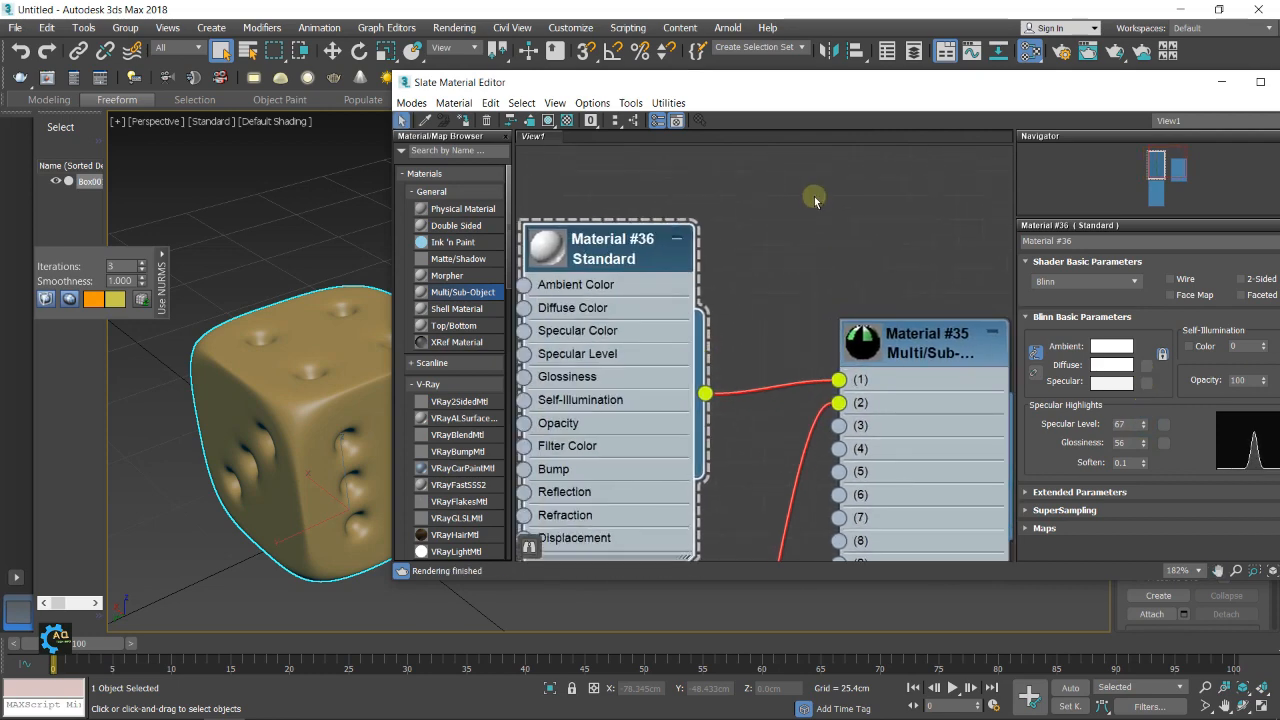
scroll(809, 243, down, 4)
drag(958, 398, 299, 430)
scroll(324, 386, down, 5)
middle_drag(362, 391, 381, 439)
scroll(306, 423, up, 4)
middle_drag(327, 461, 289, 471)
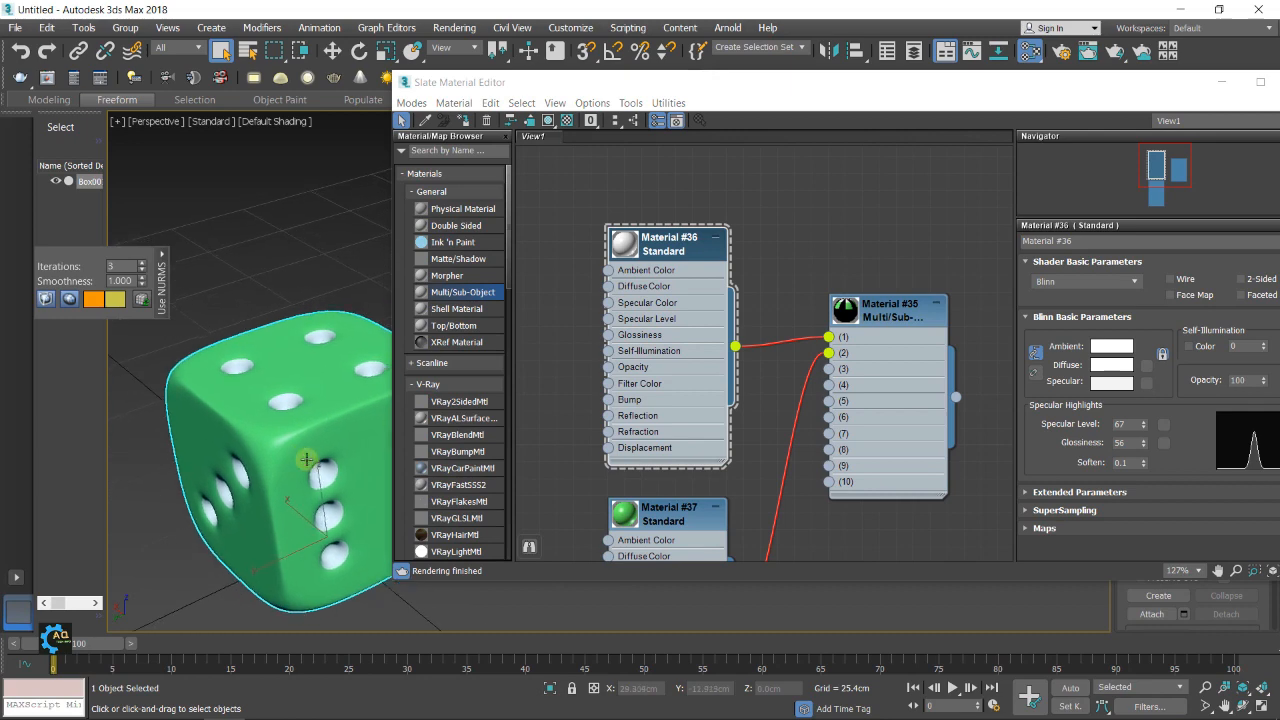
Set the green body material's Specular Level to 79 and its Glossiness to 39
middle_drag(643, 477, 662, 327)
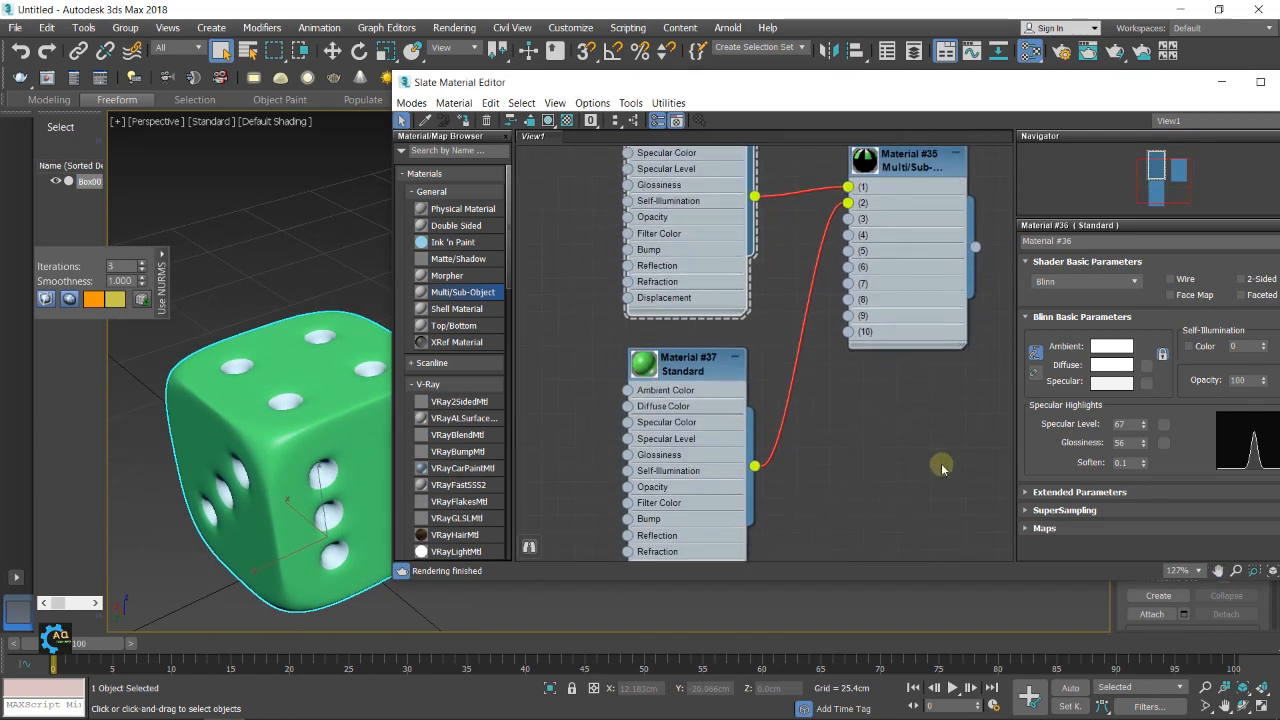
double_click(693, 366)
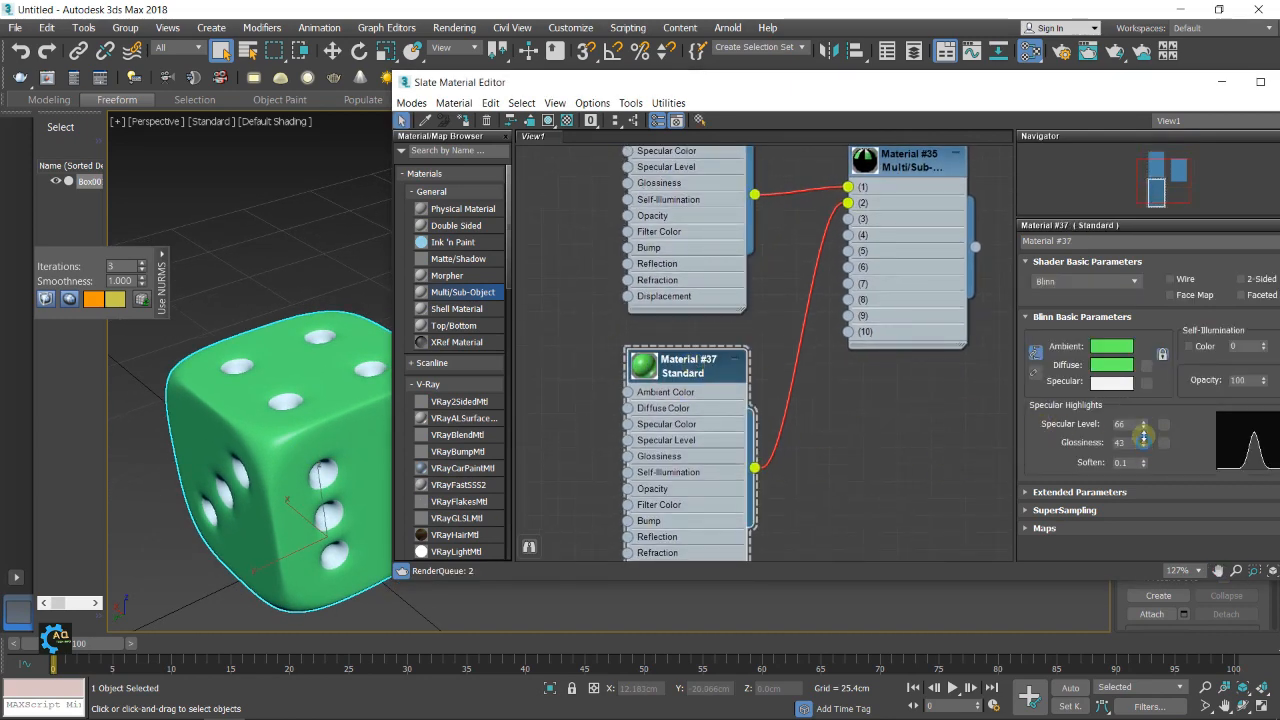
mouse_move(1143, 437)
mouse_down()
mouse_move(1144, 413)
mouse_move(1146, 460)
mouse_up()
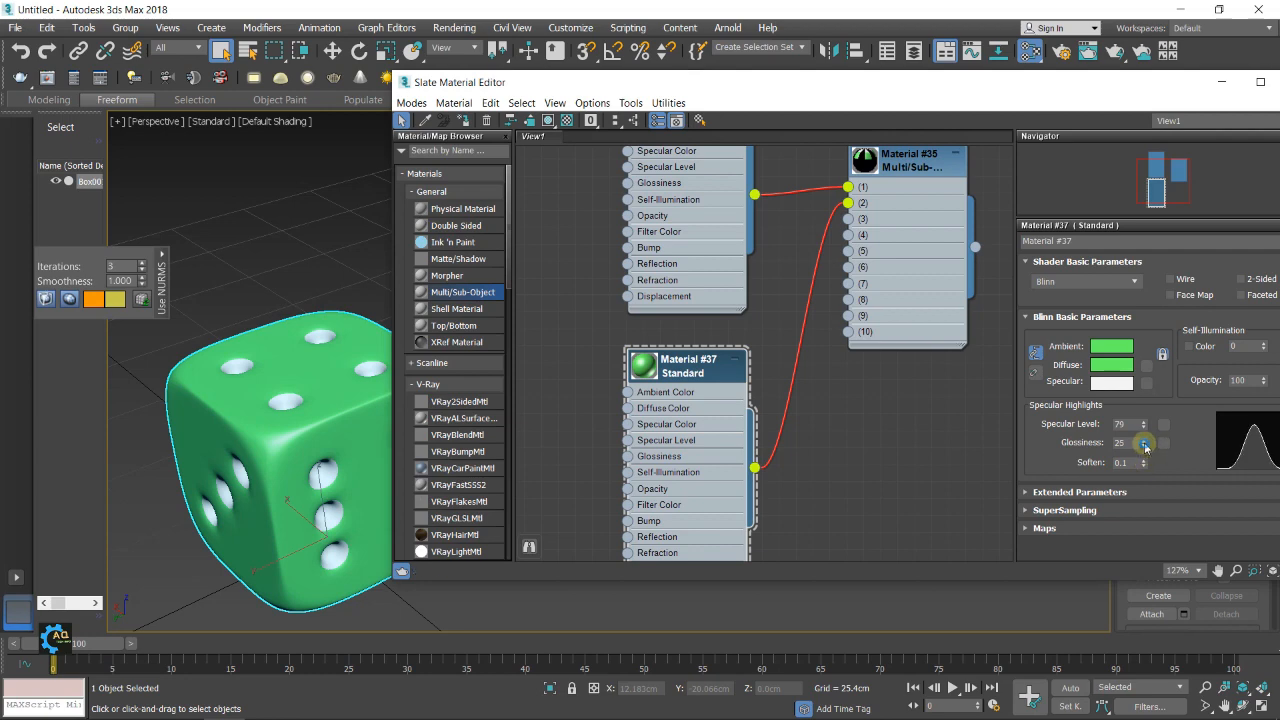
drag(1145, 447, 1145, 440)
middle_drag(905, 370, 883, 384)
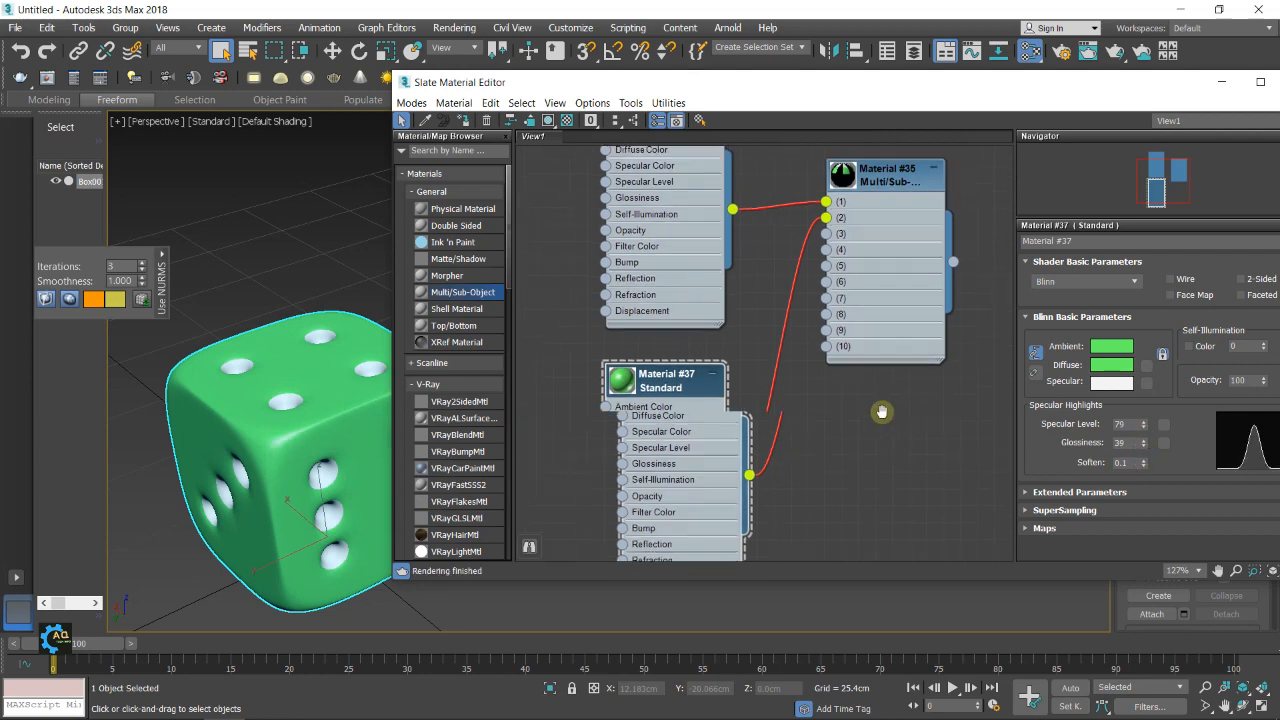
Close the Slate Material Editor, bring the whole die into view and deselect it
drag(1113, 75, 904, 97)
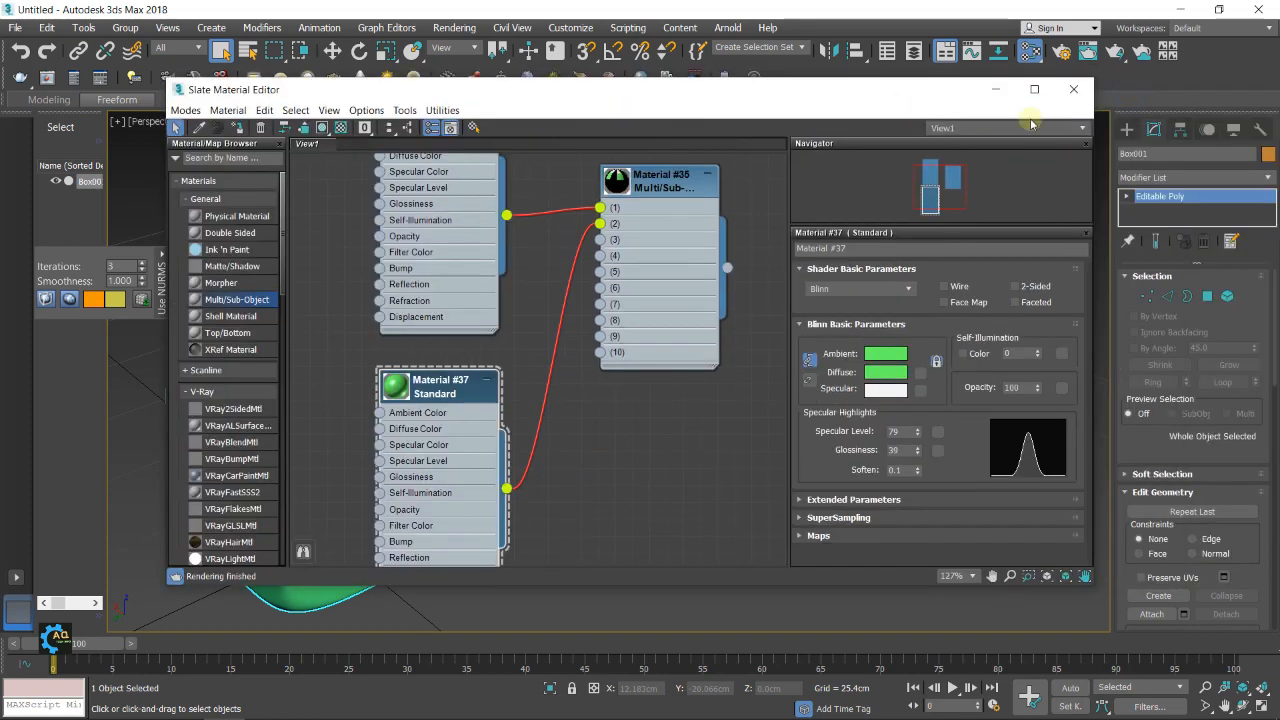
click(1074, 93)
middle_drag(734, 438, 771, 408)
scroll(768, 420, down, 5)
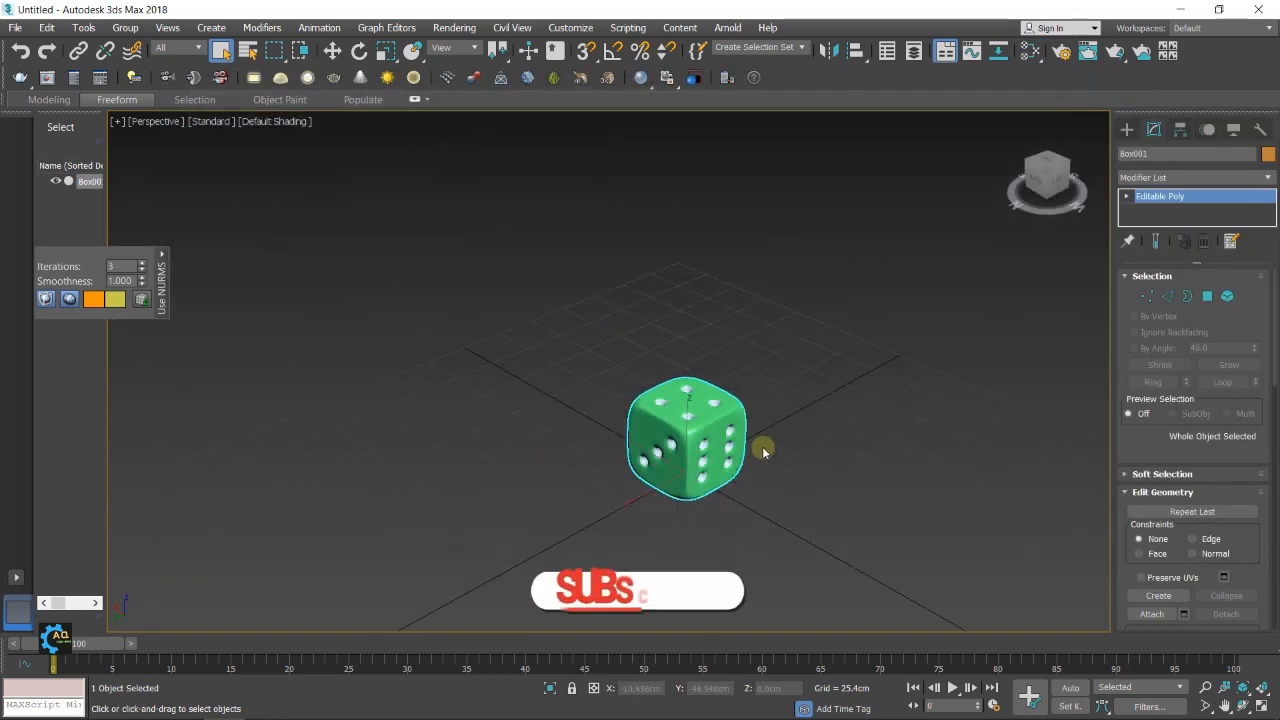
scroll(763, 449, up, 2)
click(812, 430)
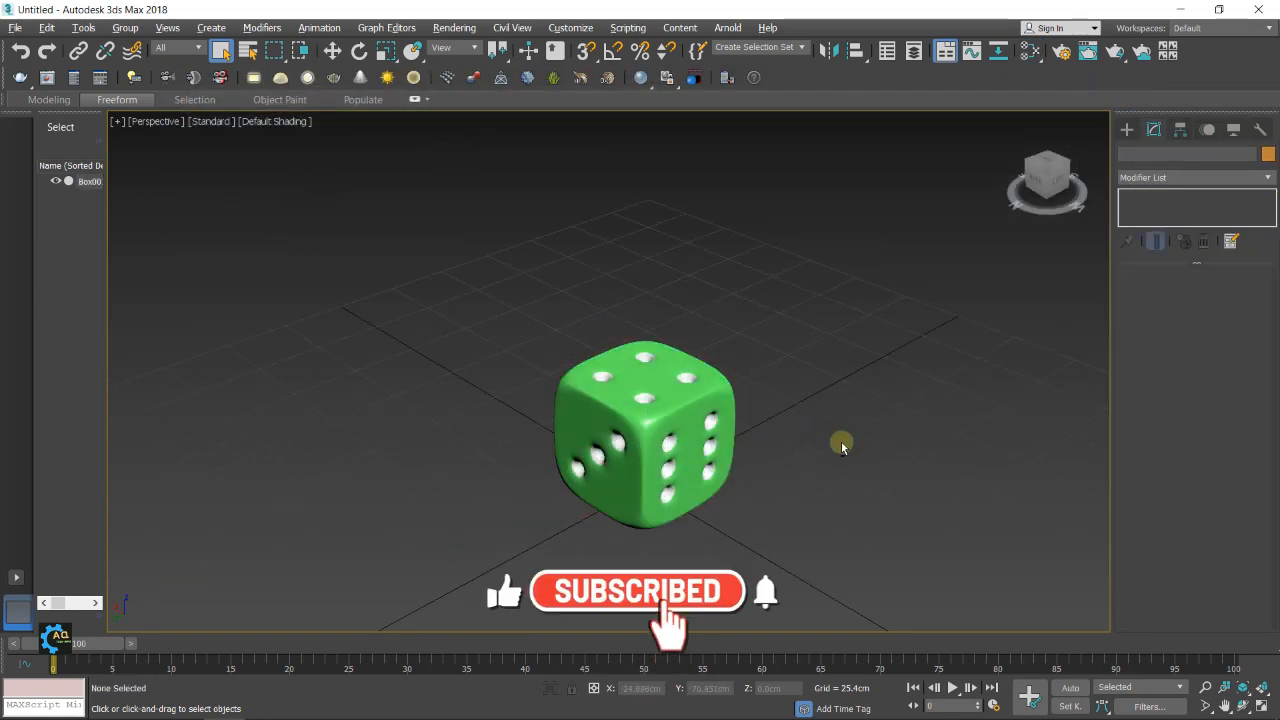